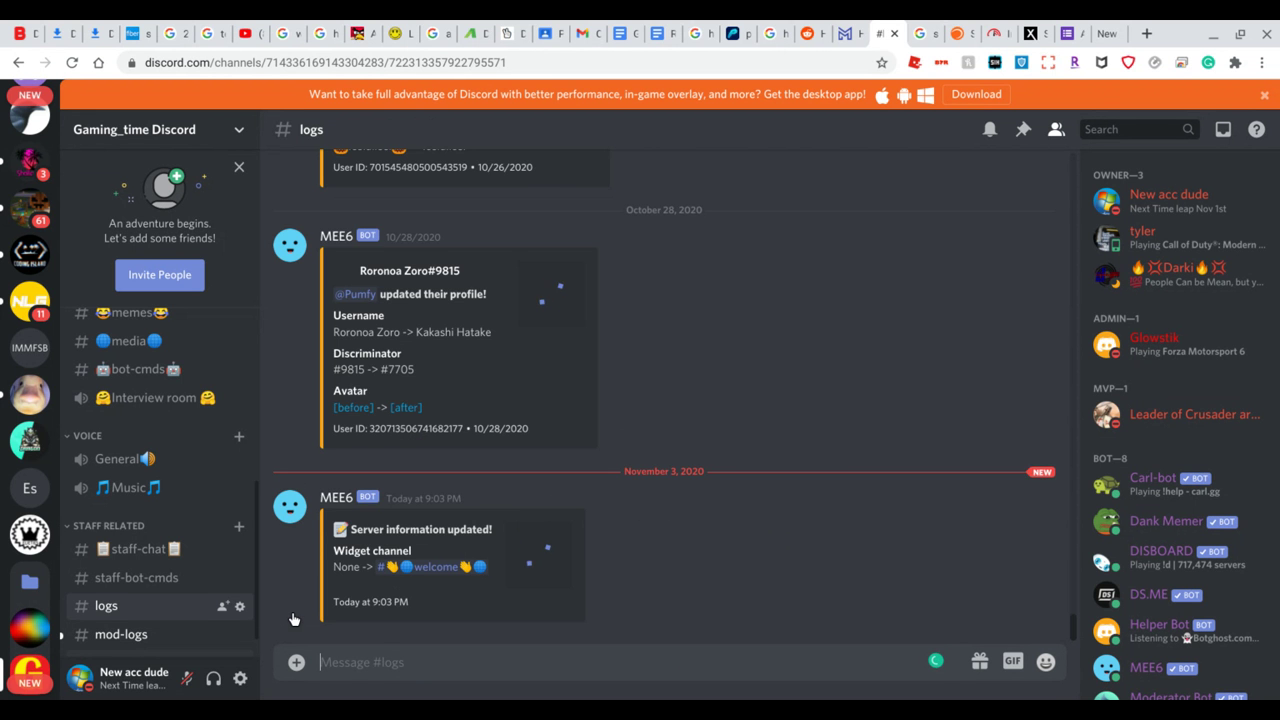
- View the mod-logs channel, and return to the server's welcome channel
key(alt+Down)
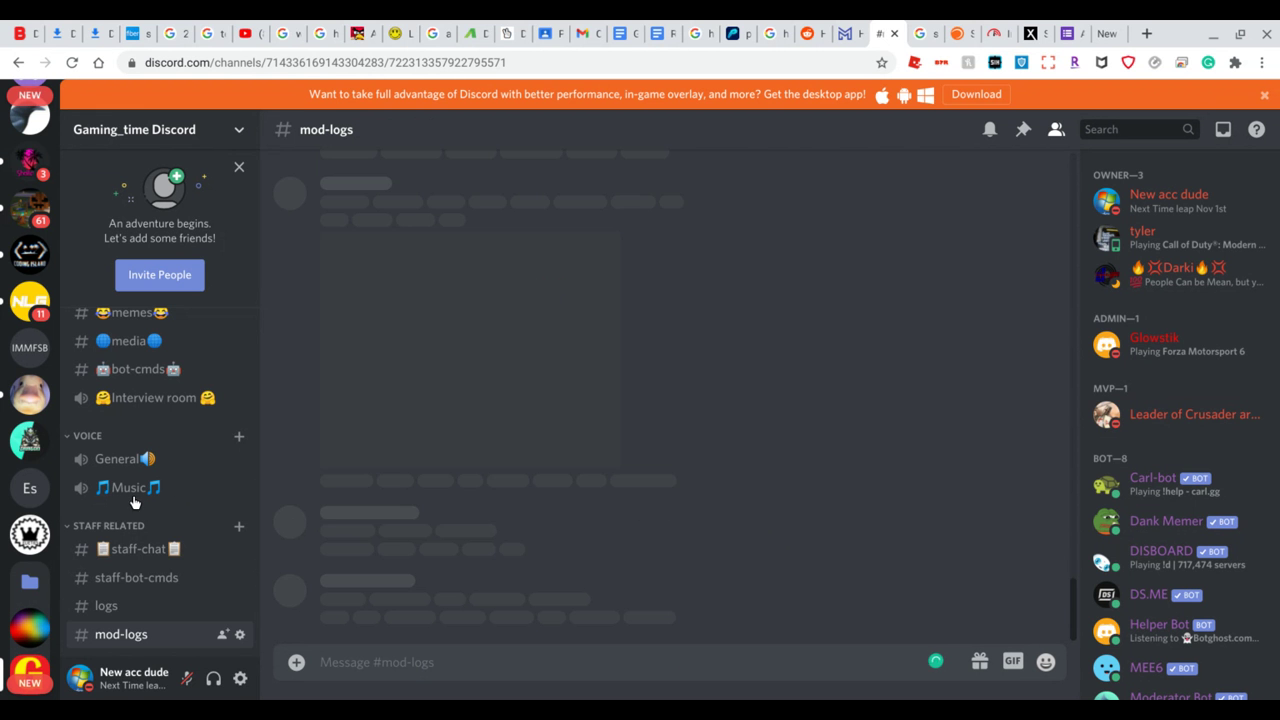
scroll(130, 498, down, 1)
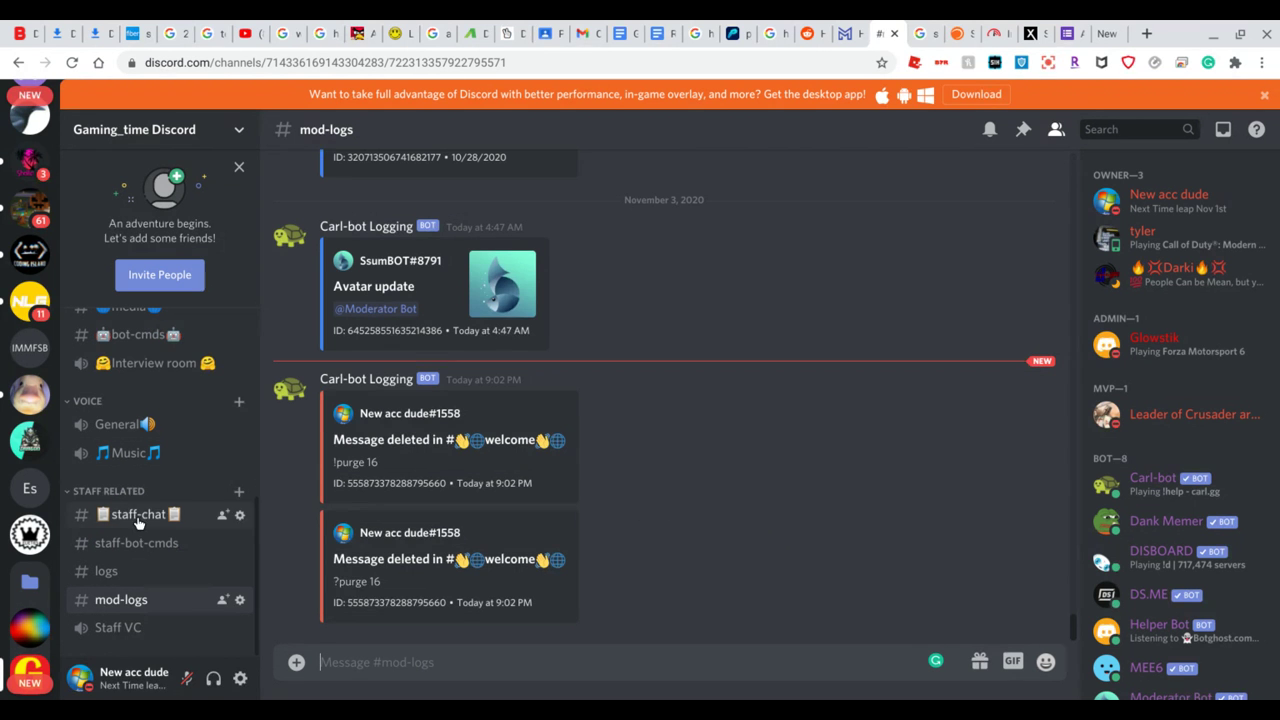
scroll(140, 500, up, 5)
scroll(144, 515, up, 1)
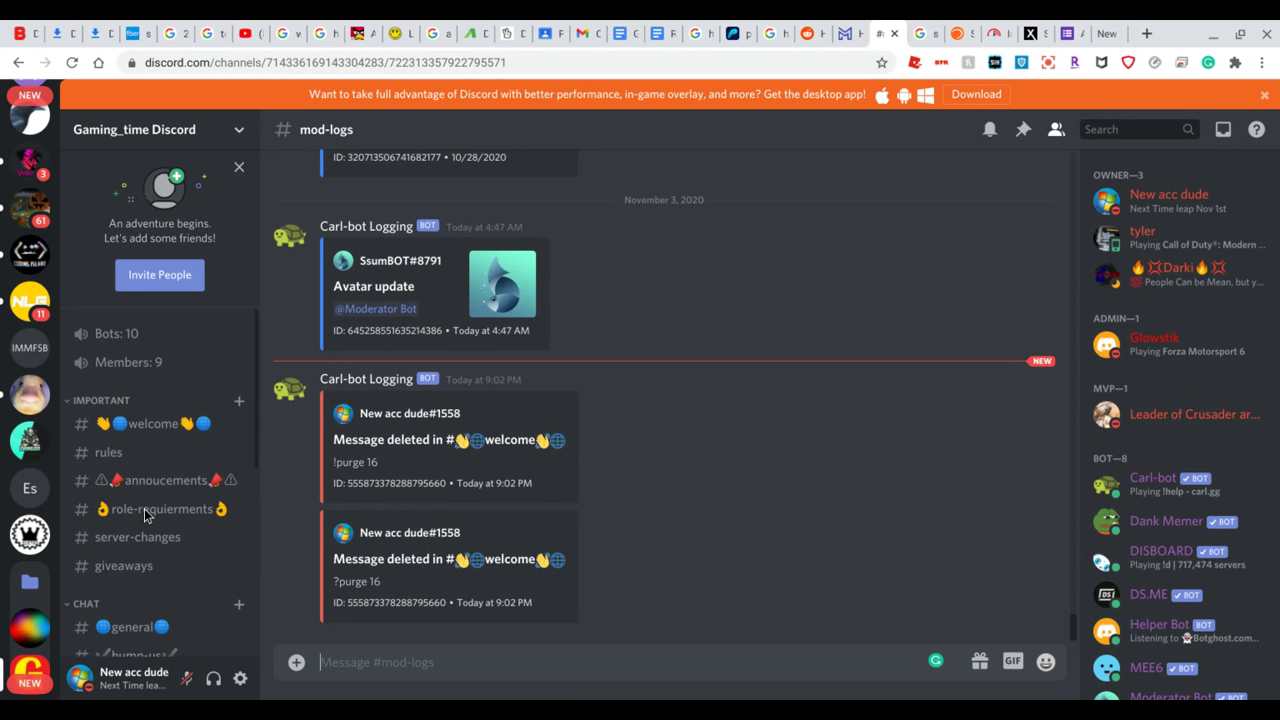
click(153, 426)
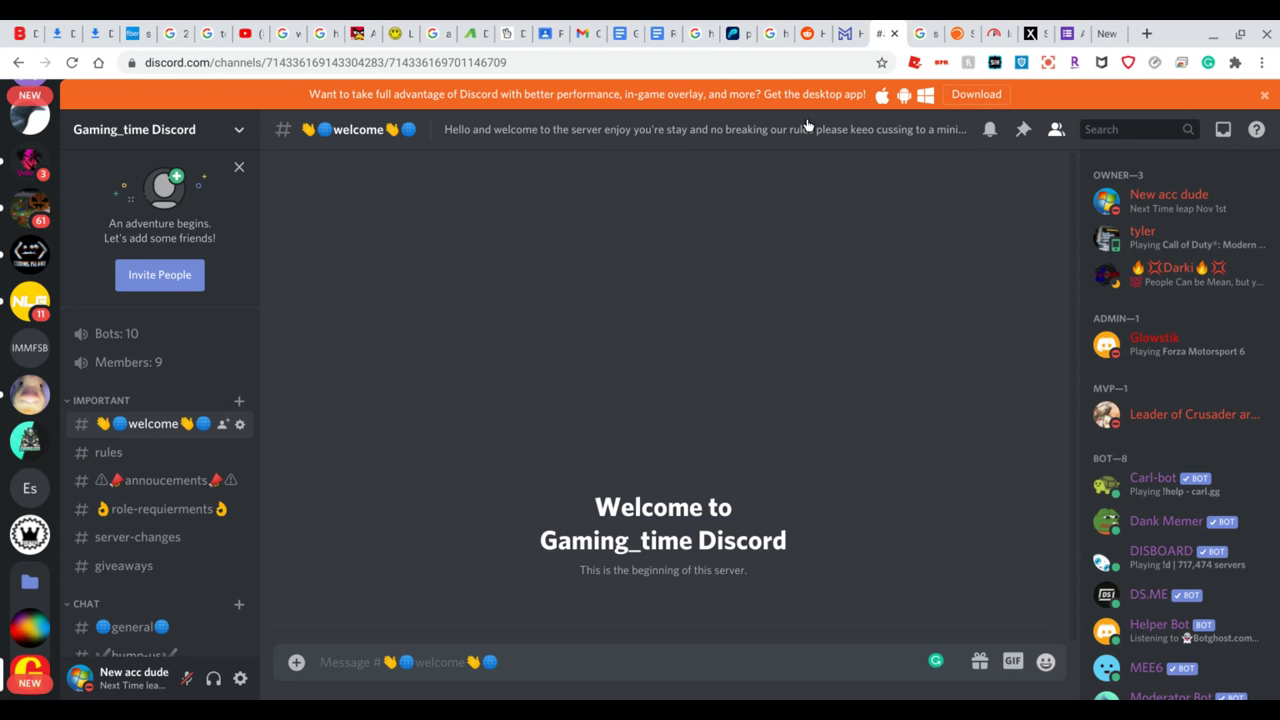
- In the speed test browser page, search Google for "emoji pedia", open Emojipedia and copy the Jack-O-Lantern emoji
click(921, 30)
click(776, 60)
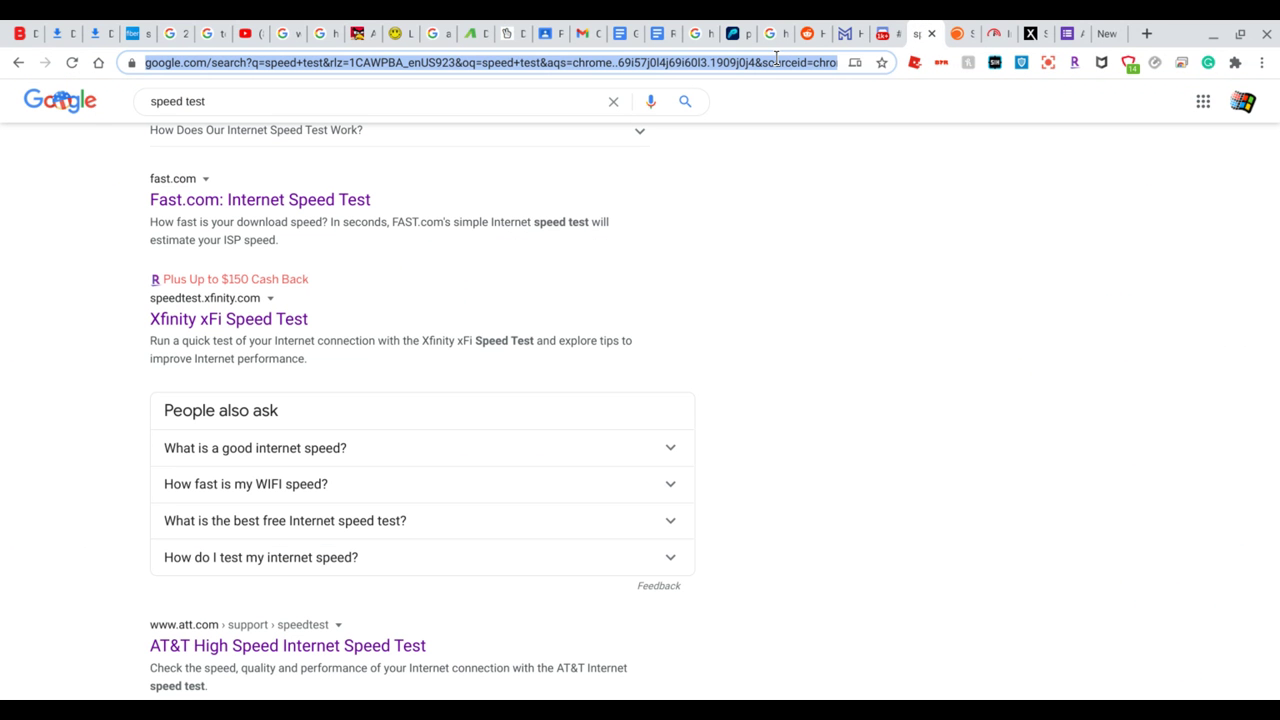
text(emoj)
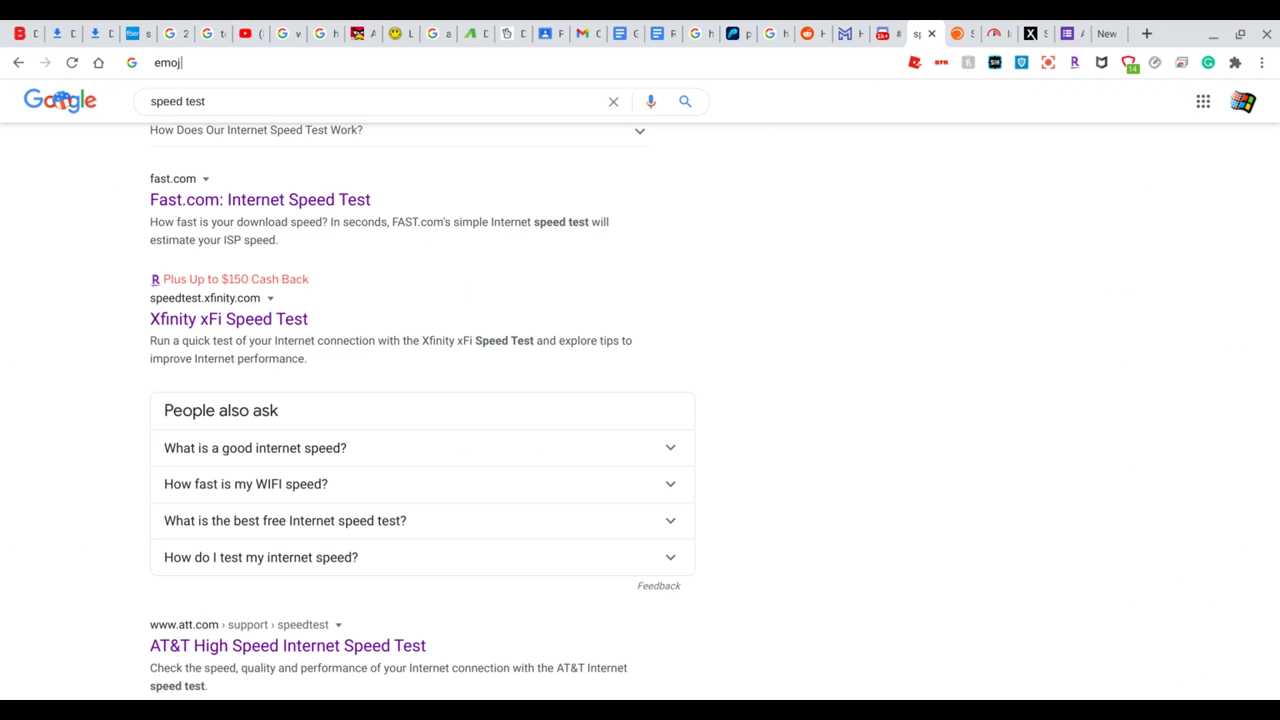
text(i pedia)
key(Return)
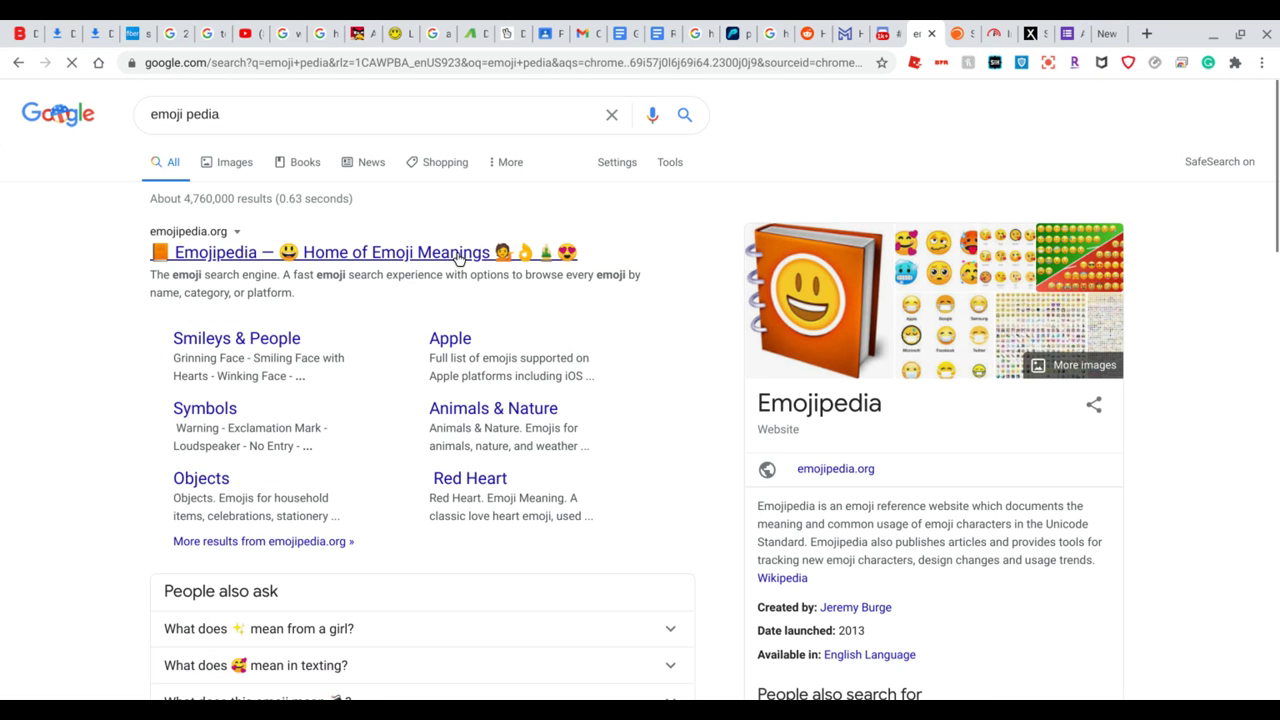
click(604, 240)
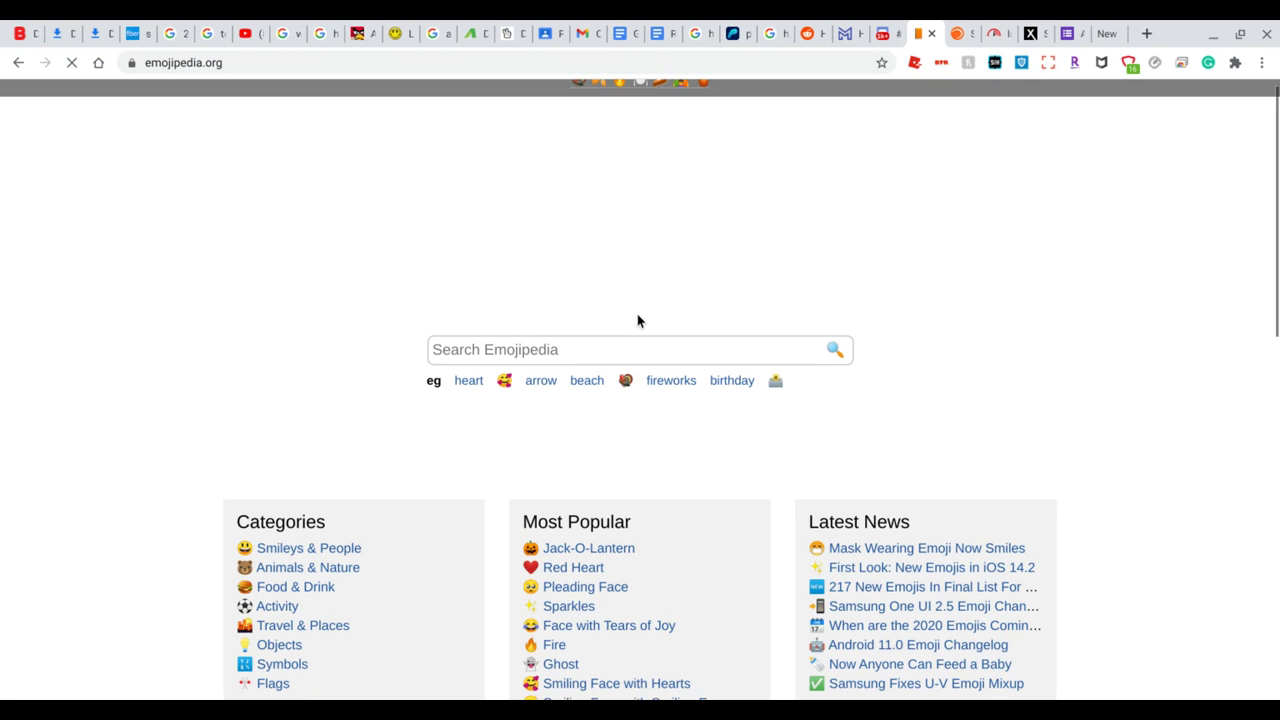
scroll(638, 320, down, 1)
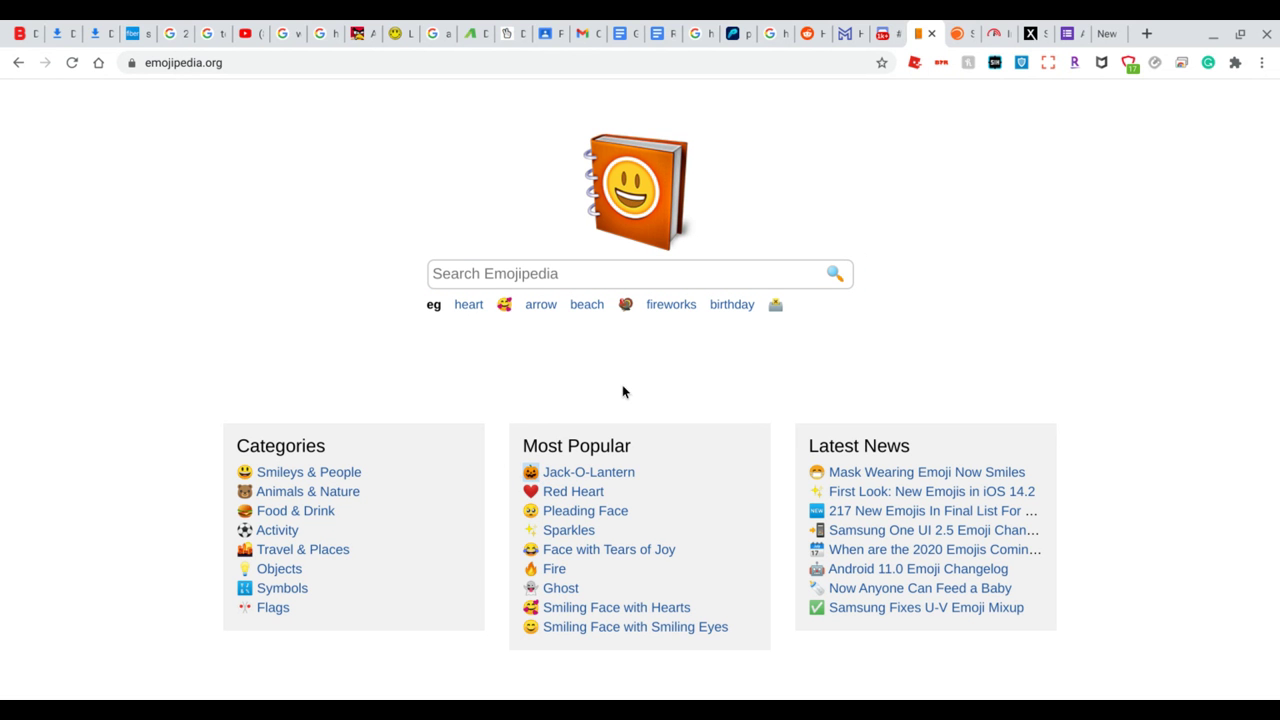
- Switch back to Discord and start a new category in Gaming_time Discord, entering the name "🎃special times🎃"
click(893, 32)
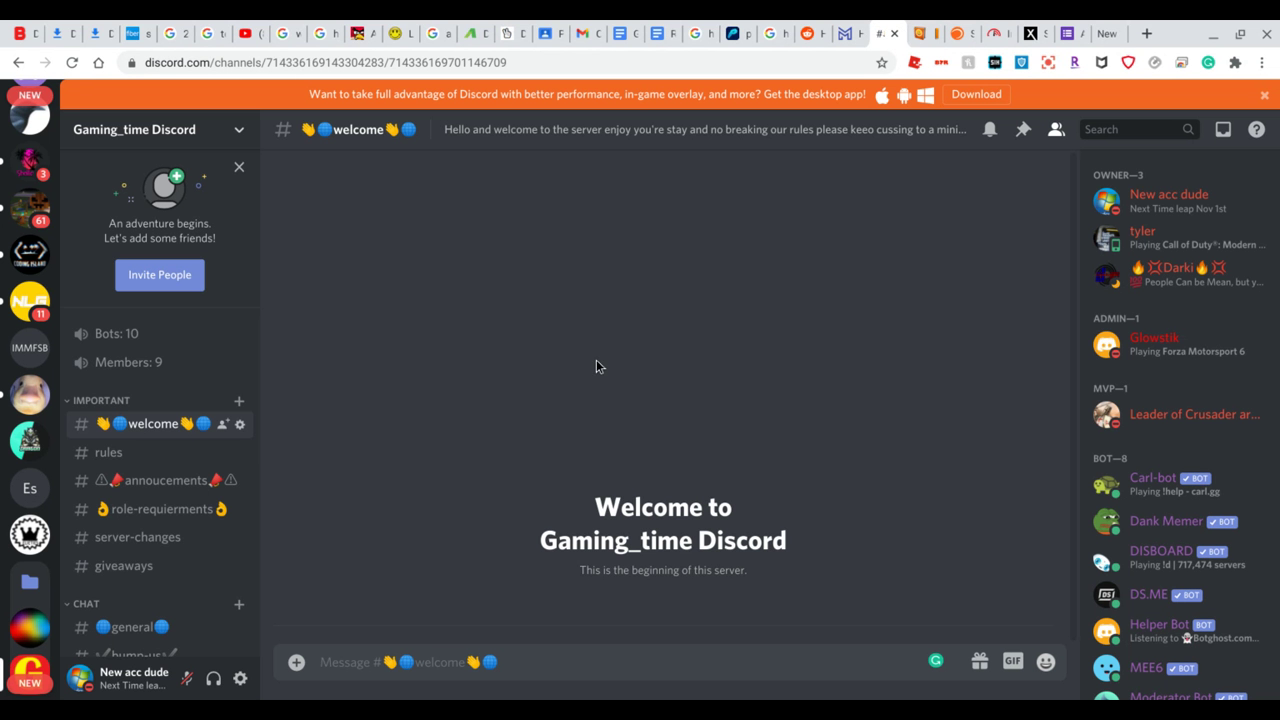
scroll(150, 460, down, 2)
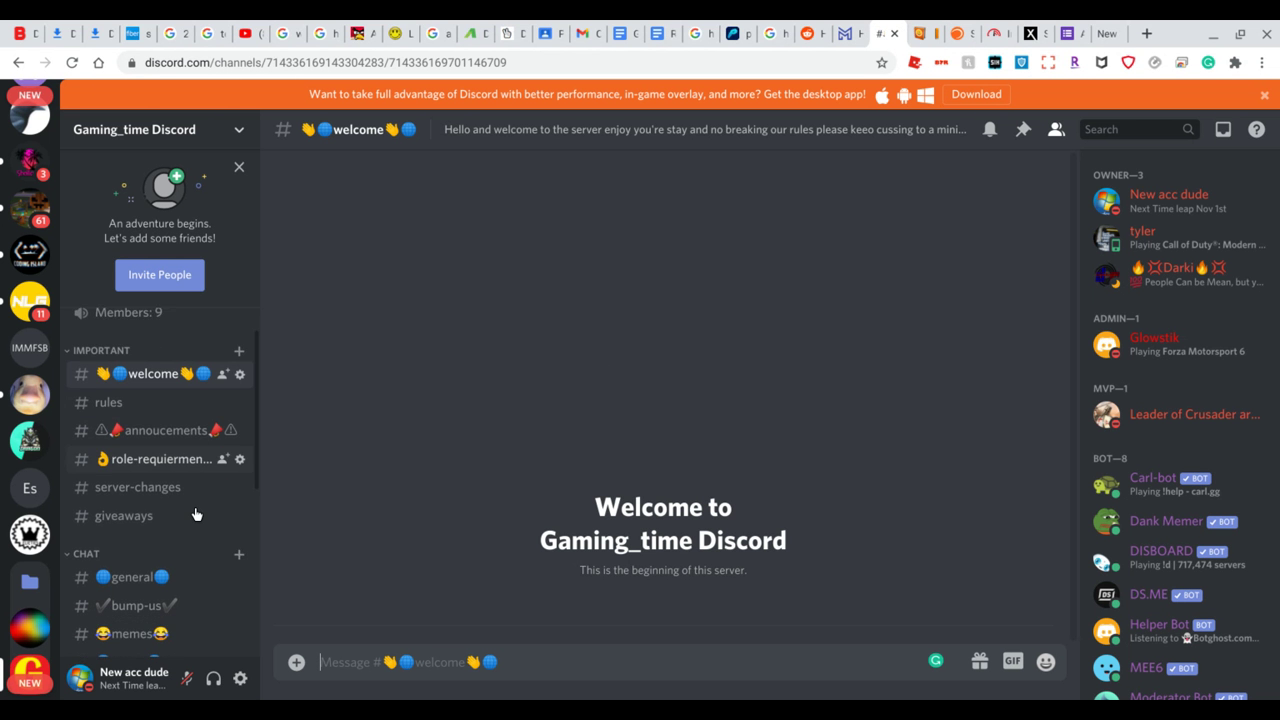
scroll(195, 506, down, 4)
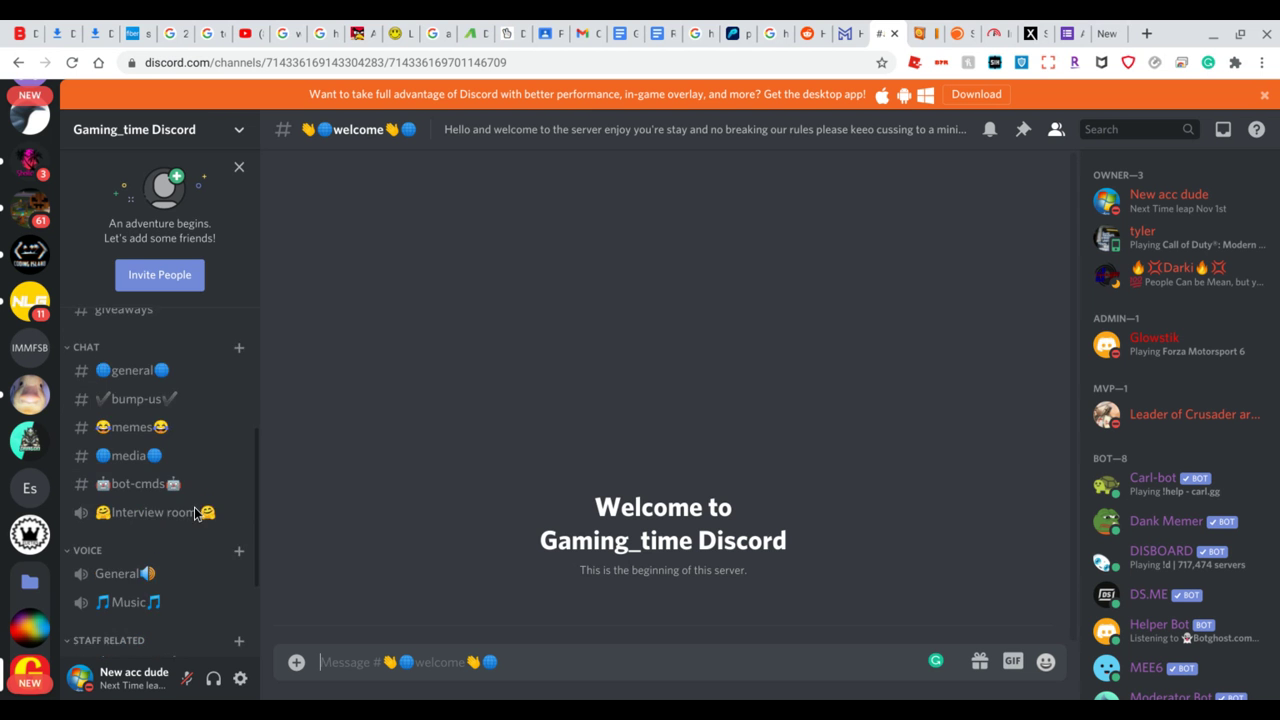
scroll(194, 507, up, 1)
click(248, 130)
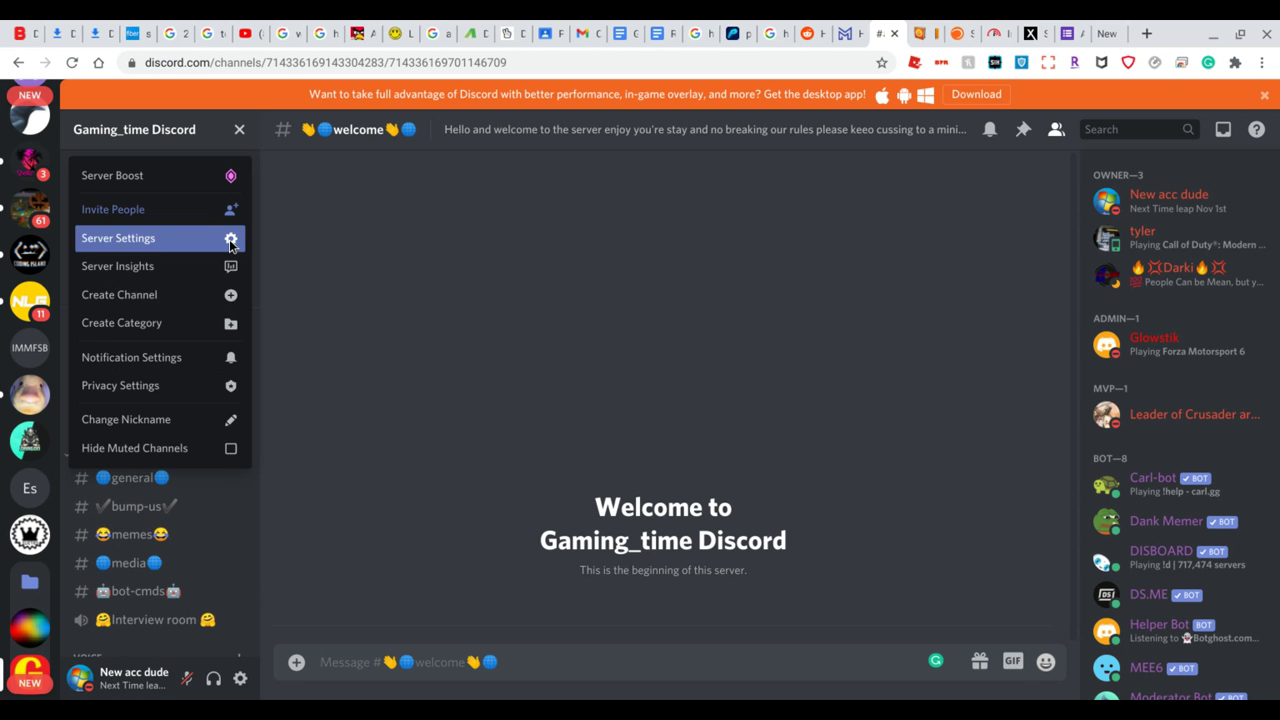
click(228, 324)
text(🎃)
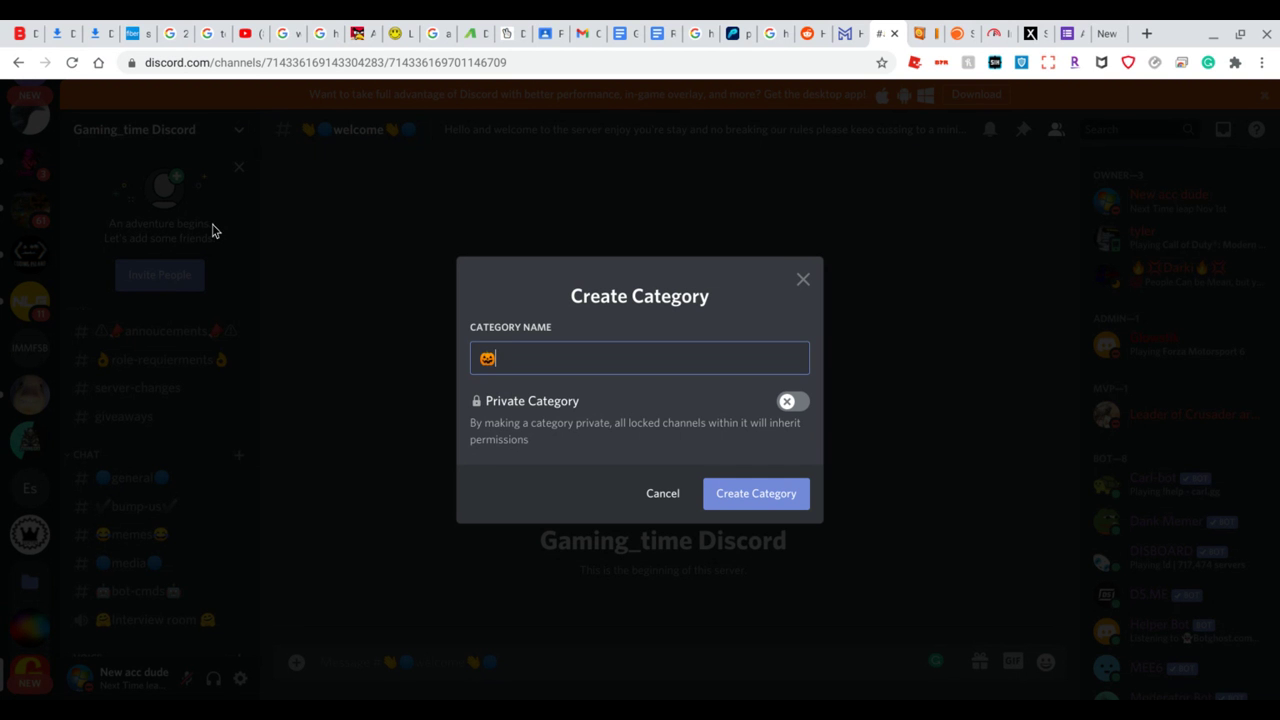
text(special times)
text(🎃)
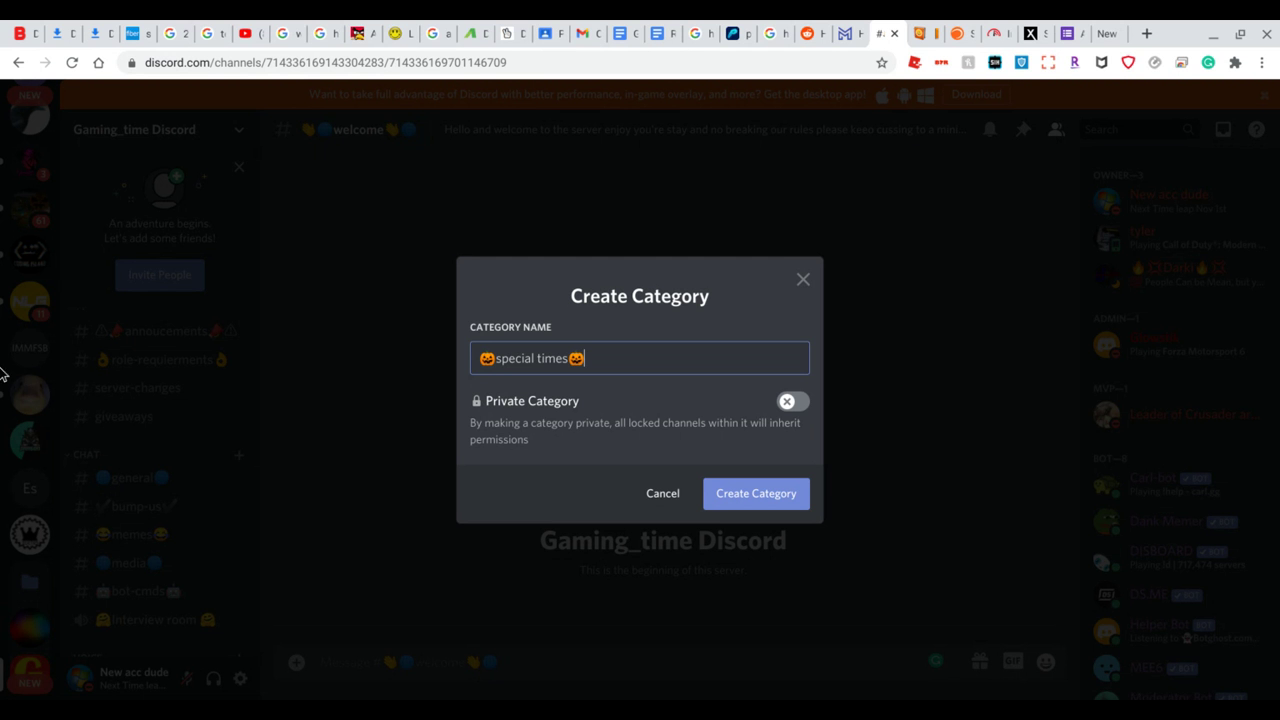
- Capitalize both words so the category name reads "🎃Special Times🎃", and create it as a non-private category
click(506, 362)
key(BackSpace)
text(S)
click(543, 361)
key(BackSpace)
text(T)
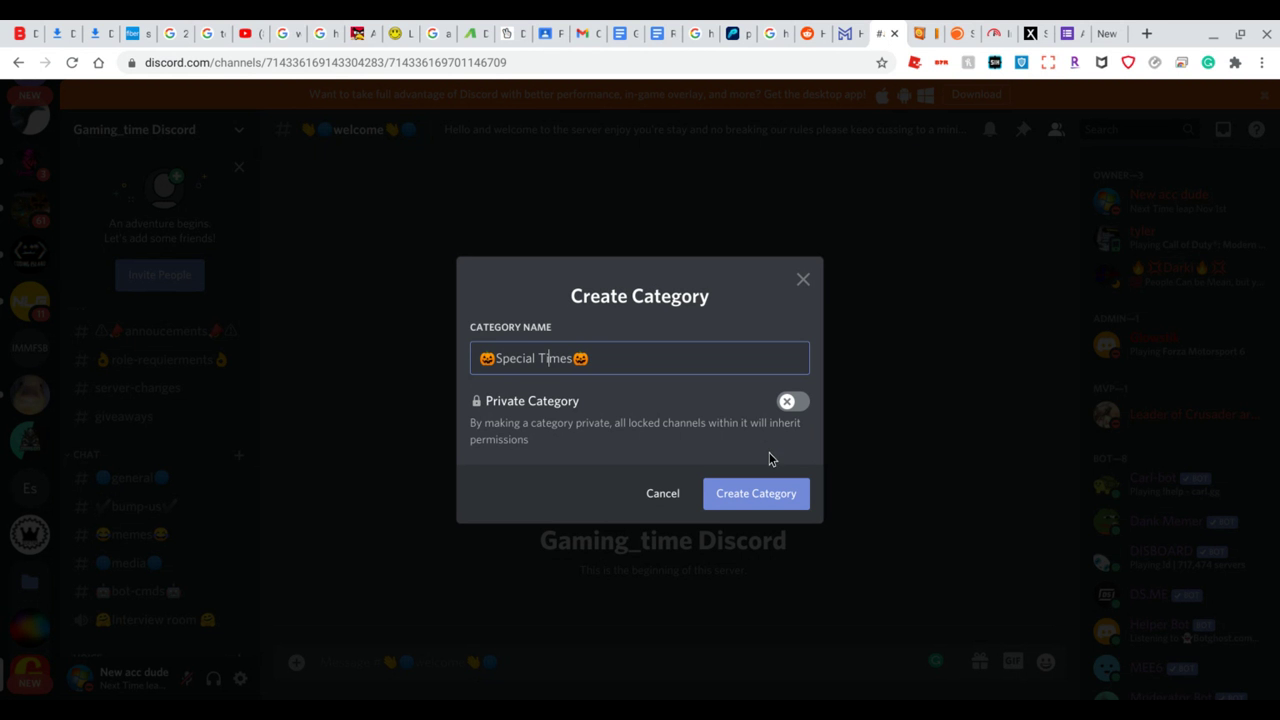
click(767, 504)
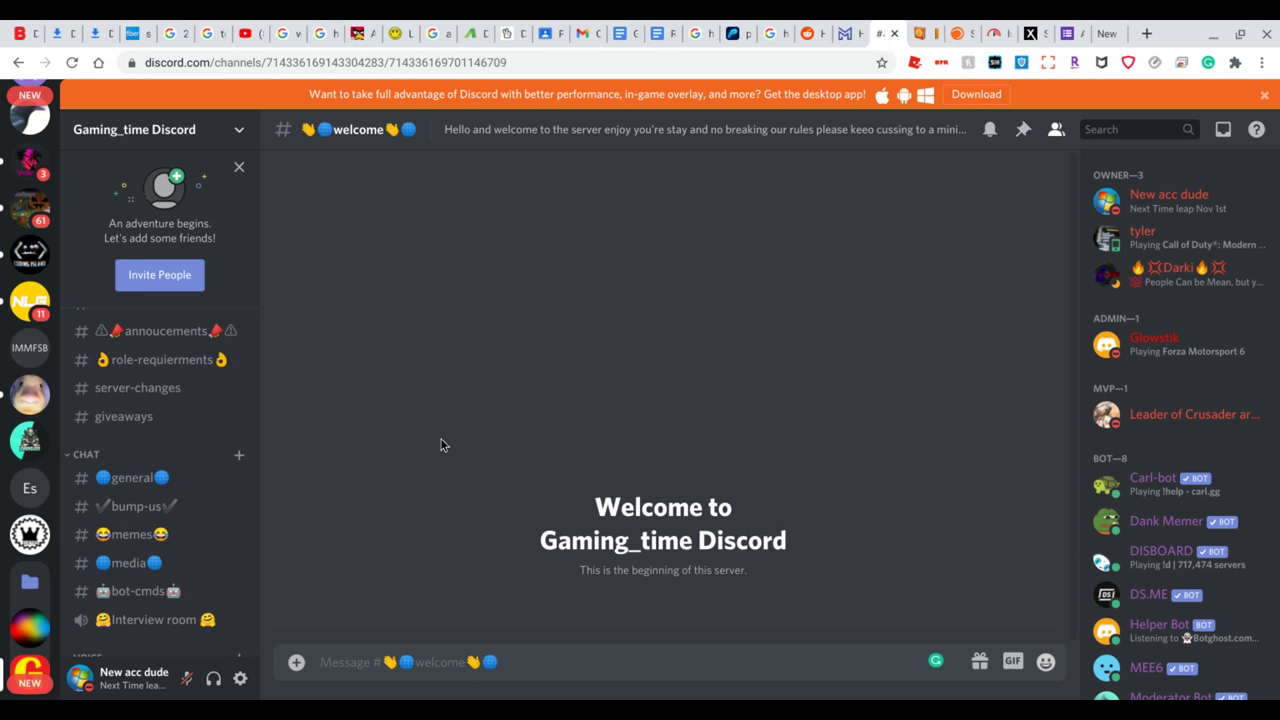
- Look through the whole channel list for the new Special Times category
scroll(223, 479, down, 5)
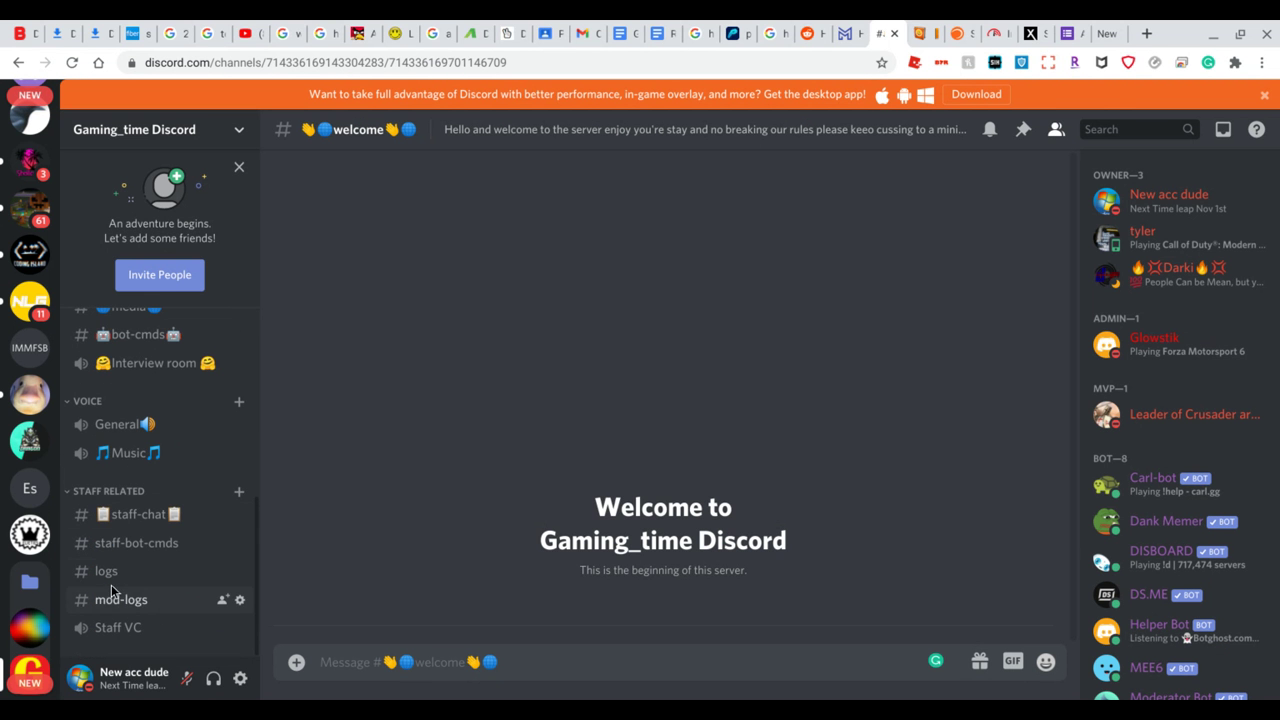
scroll(112, 591, up, 5)
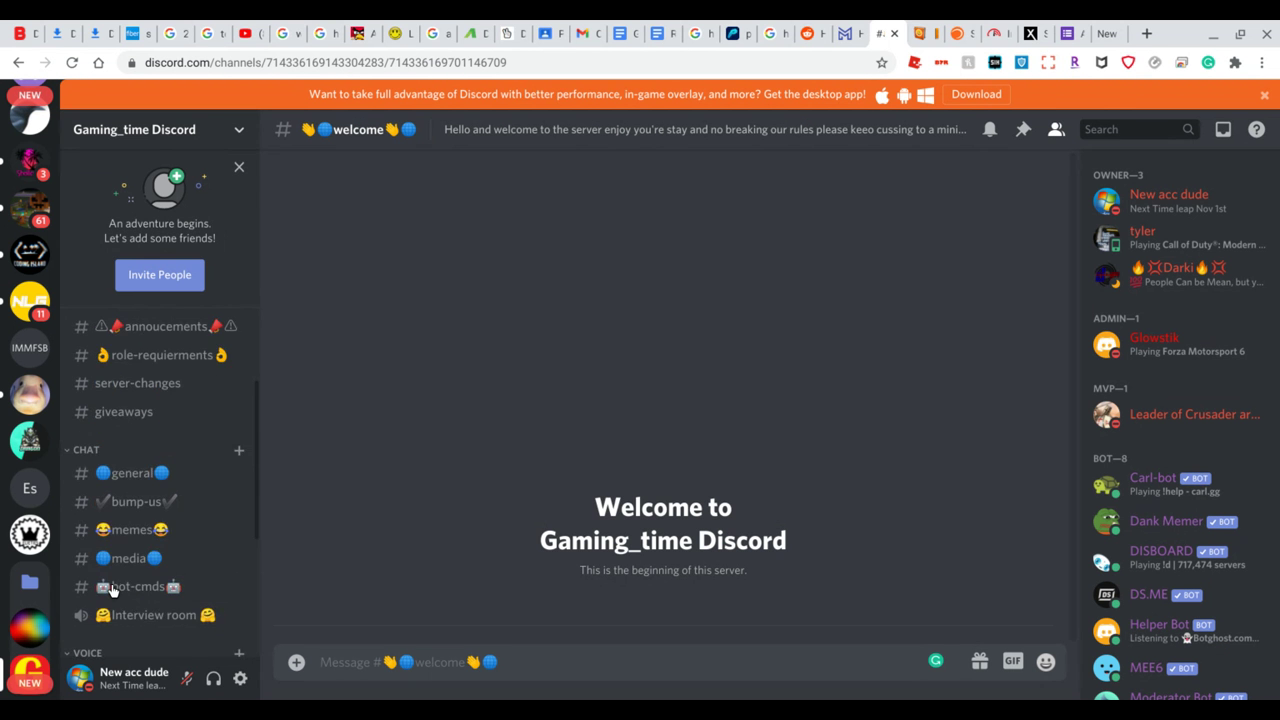
scroll(112, 590, down, 5)
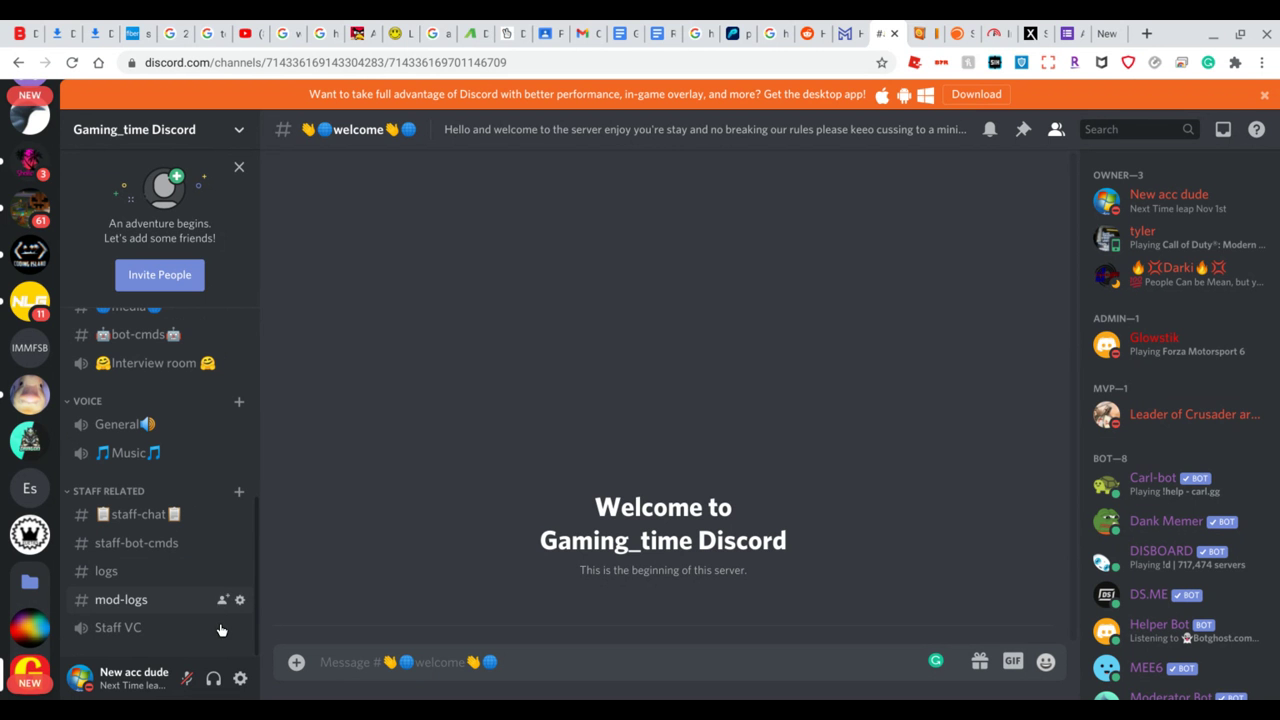
click(350, 660)
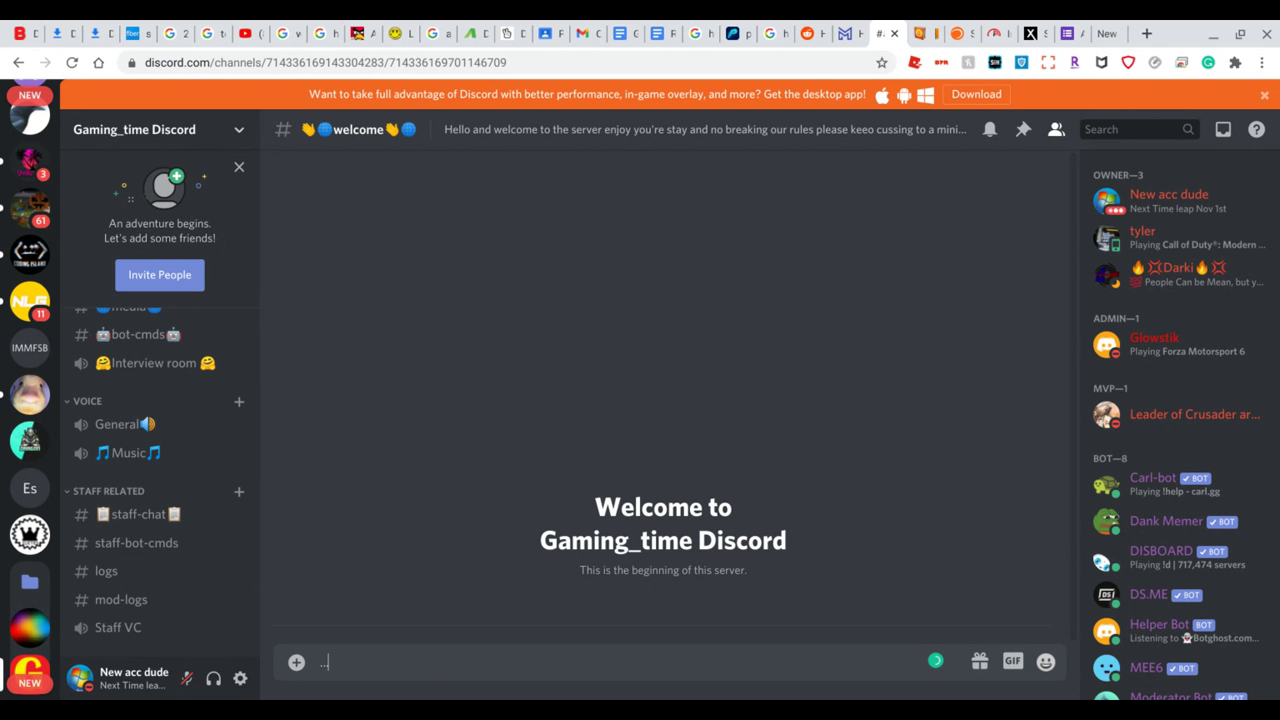
key(BackSpace)
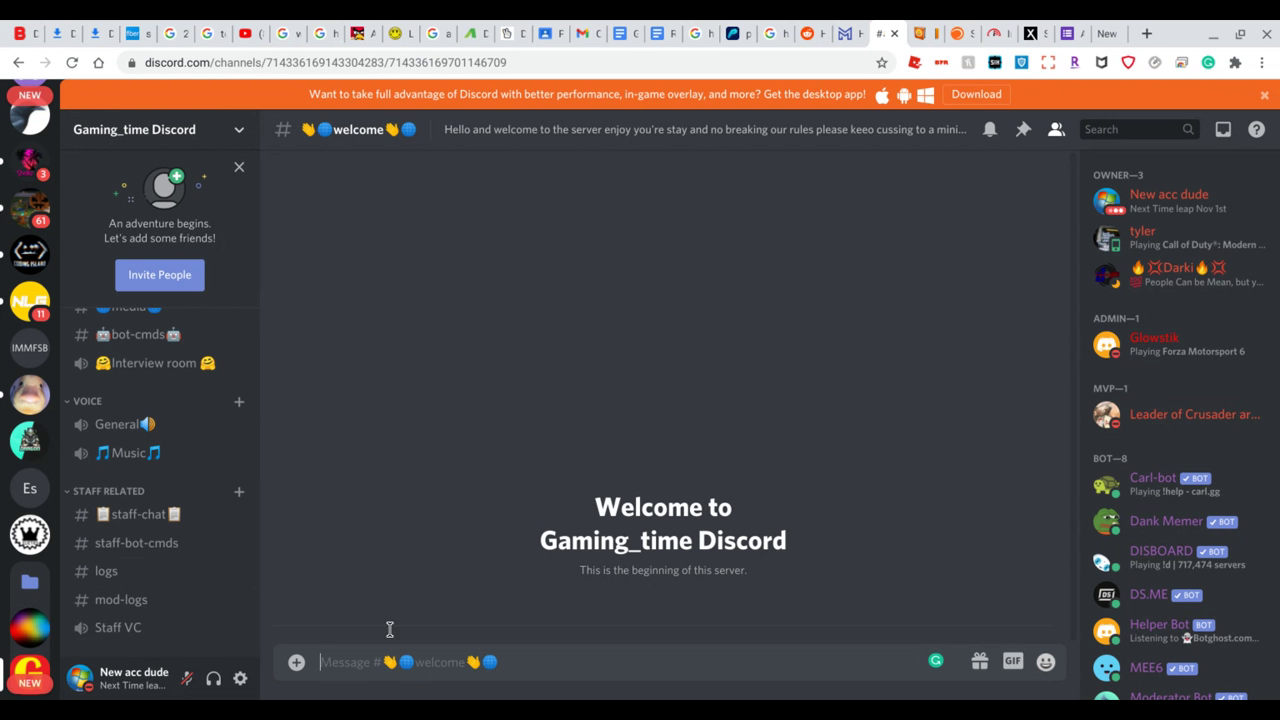
scroll(170, 610, up, 1)
scroll(170, 607, up, 5)
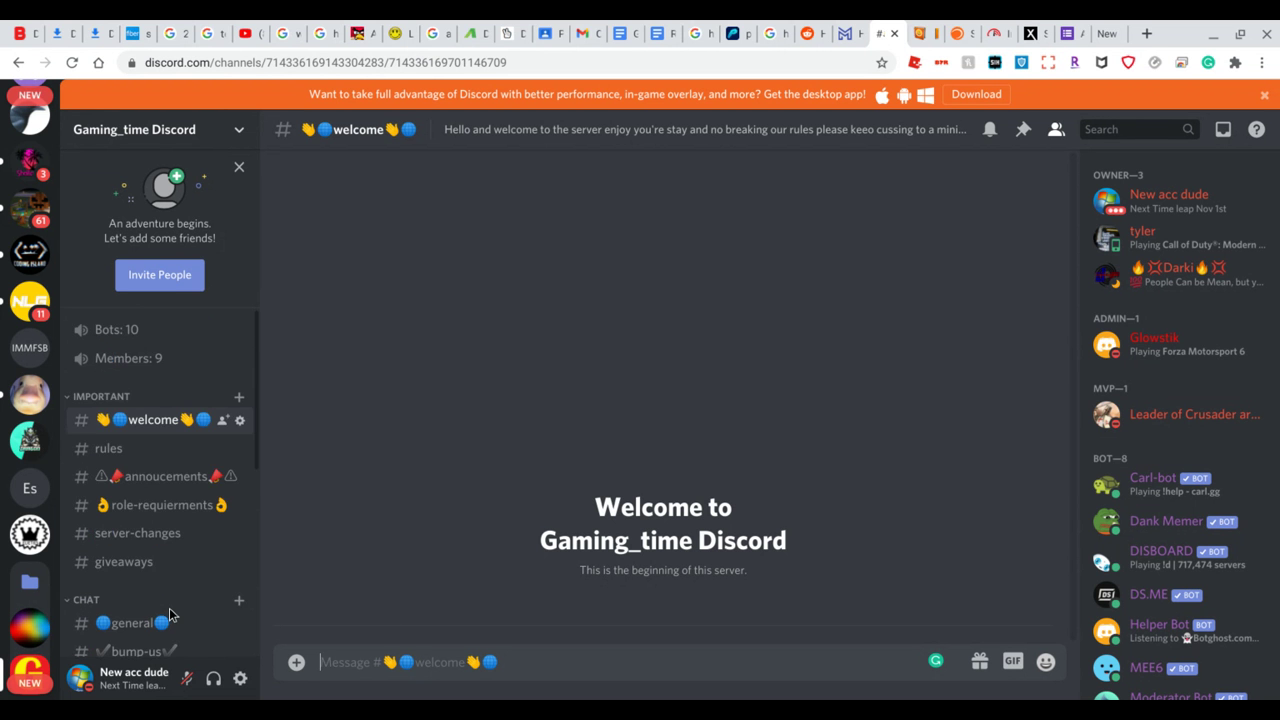
scroll(170, 607, down, 5)
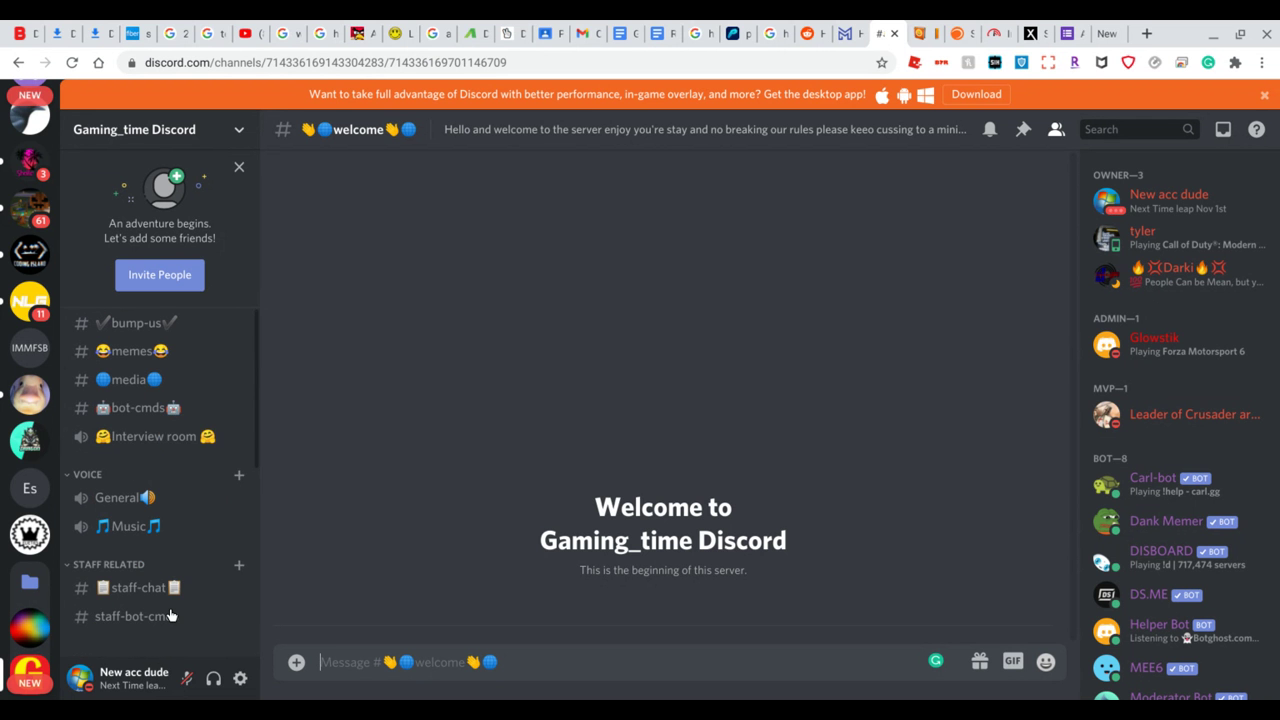
scroll(170, 607, down, 2)
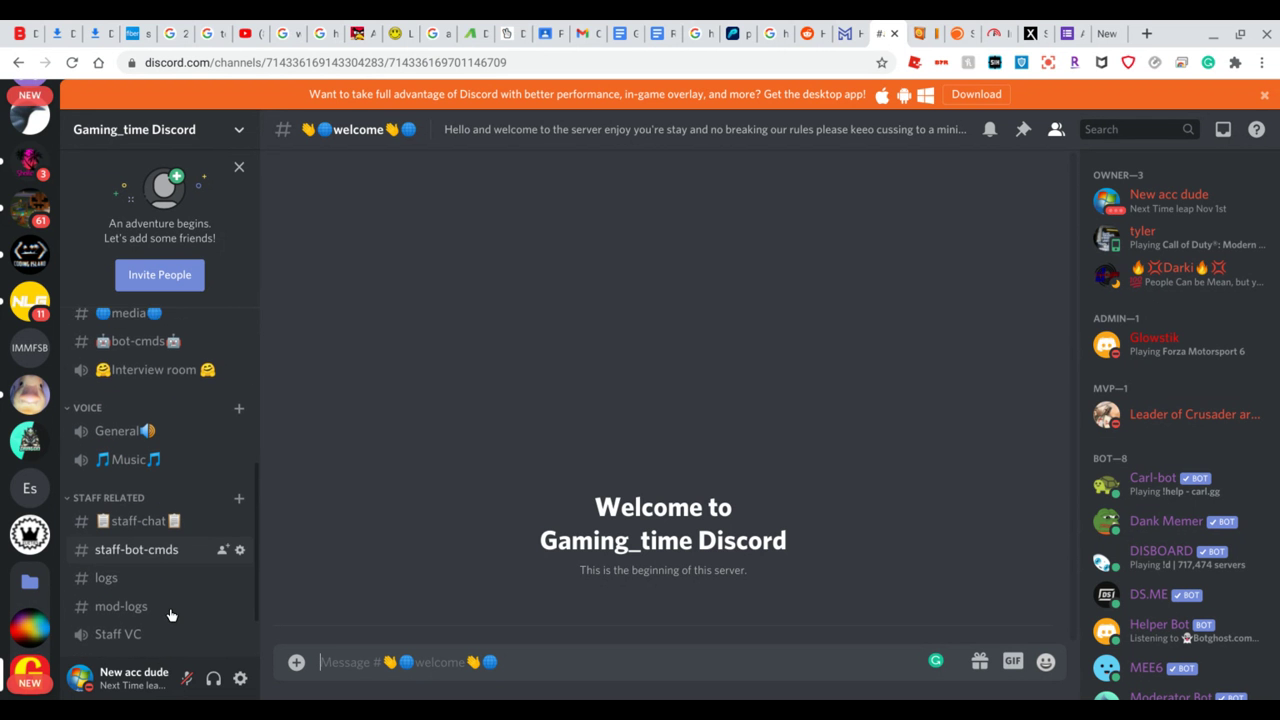
- Create another non-private category named "🎃Special Times🎃" in the server
click(237, 137)
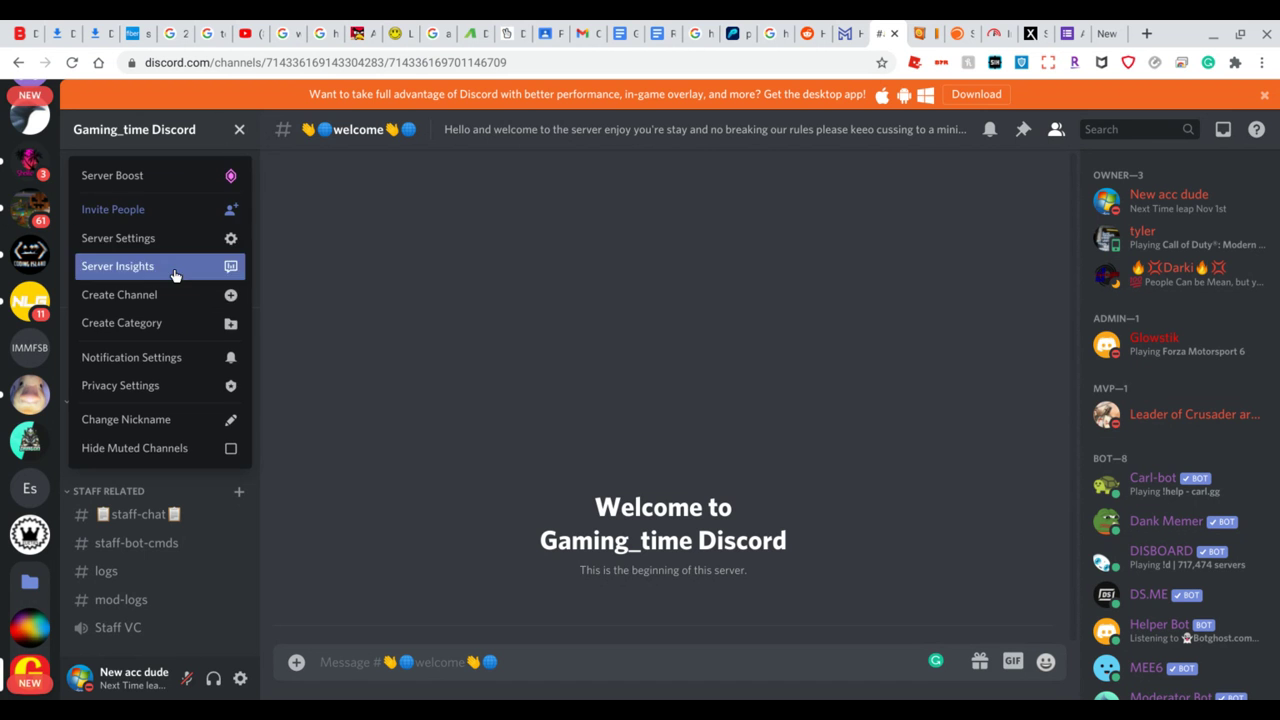
click(157, 325)
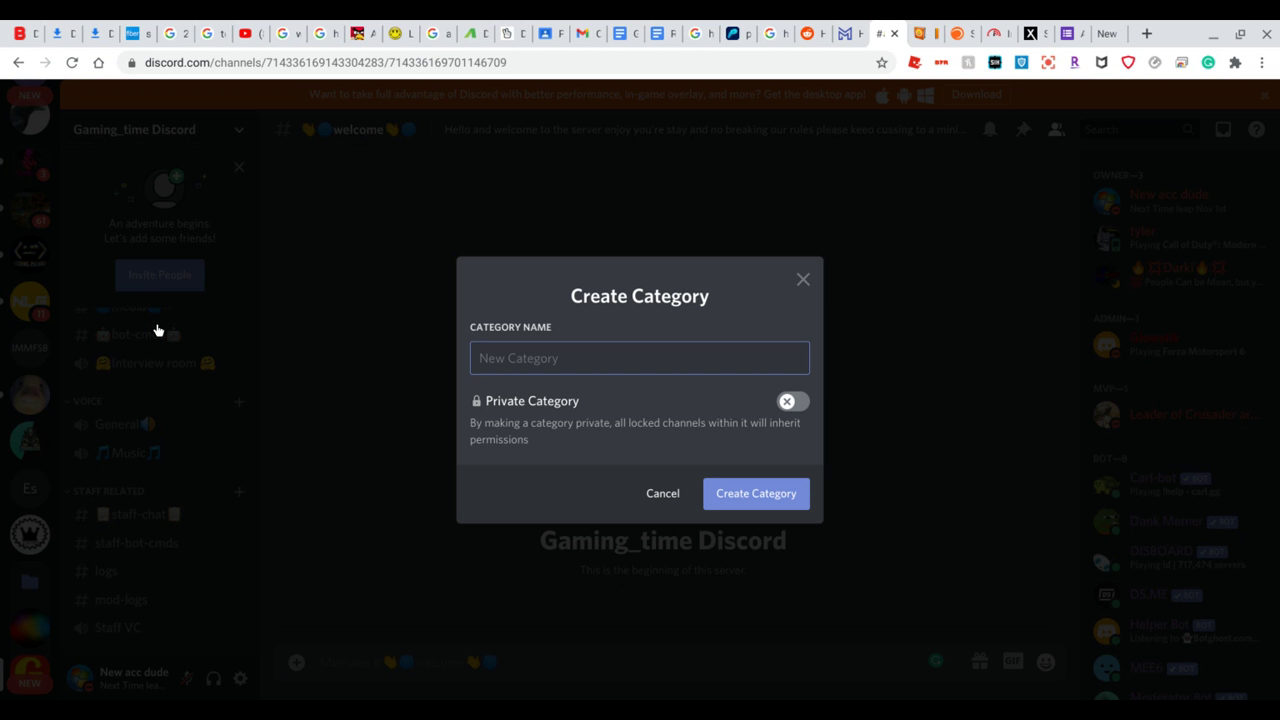
text(🎃)
text(Special Times)
text(🎃)
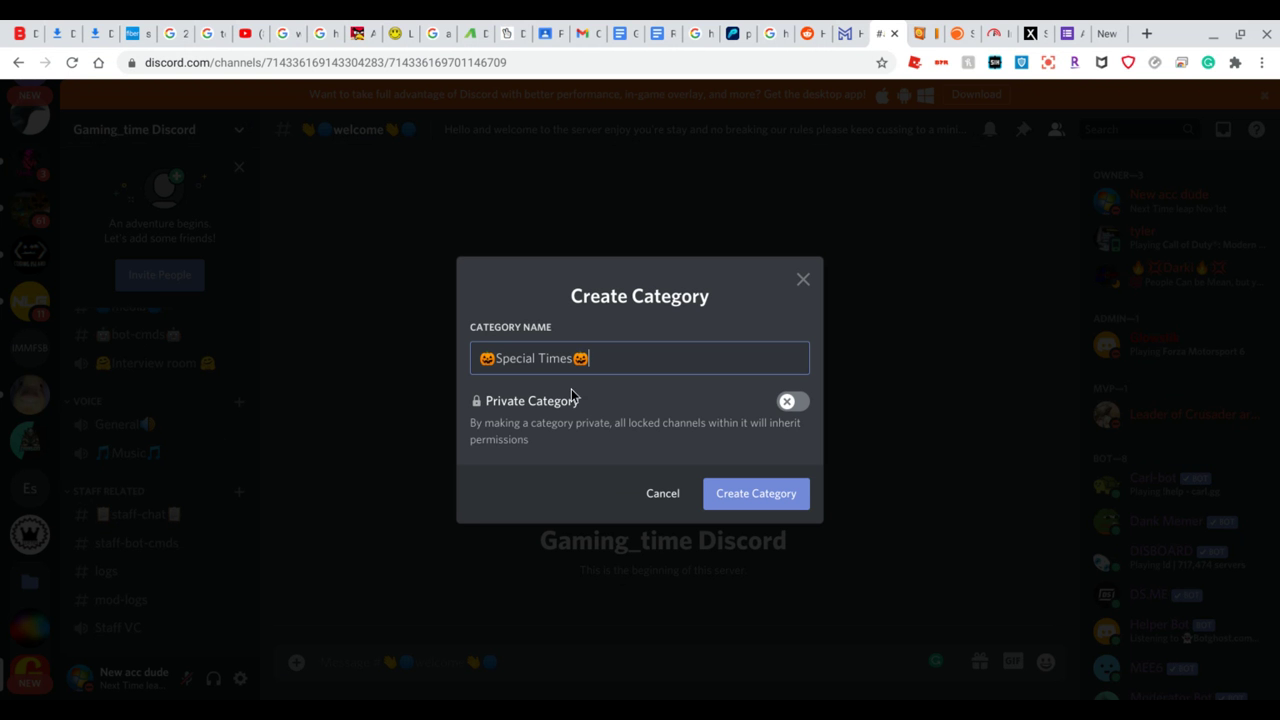
click(748, 488)
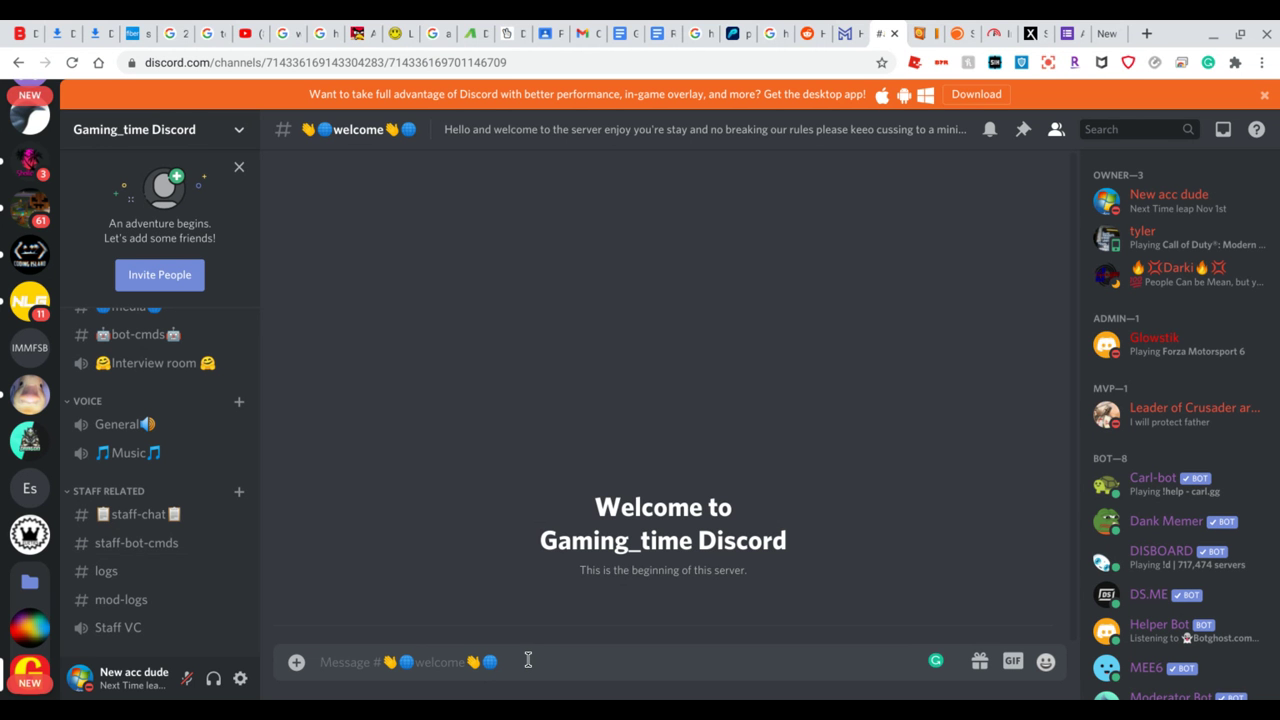
text(???)
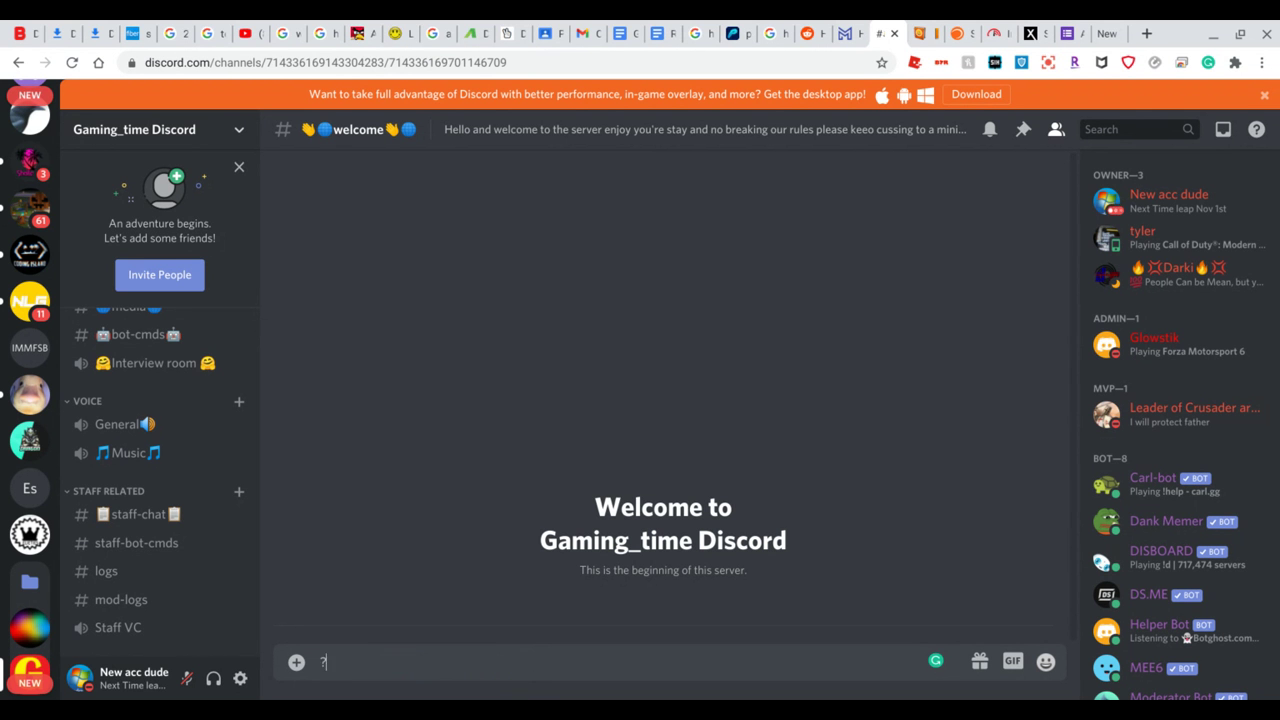
key(BackSpace)
key(BackSpace)
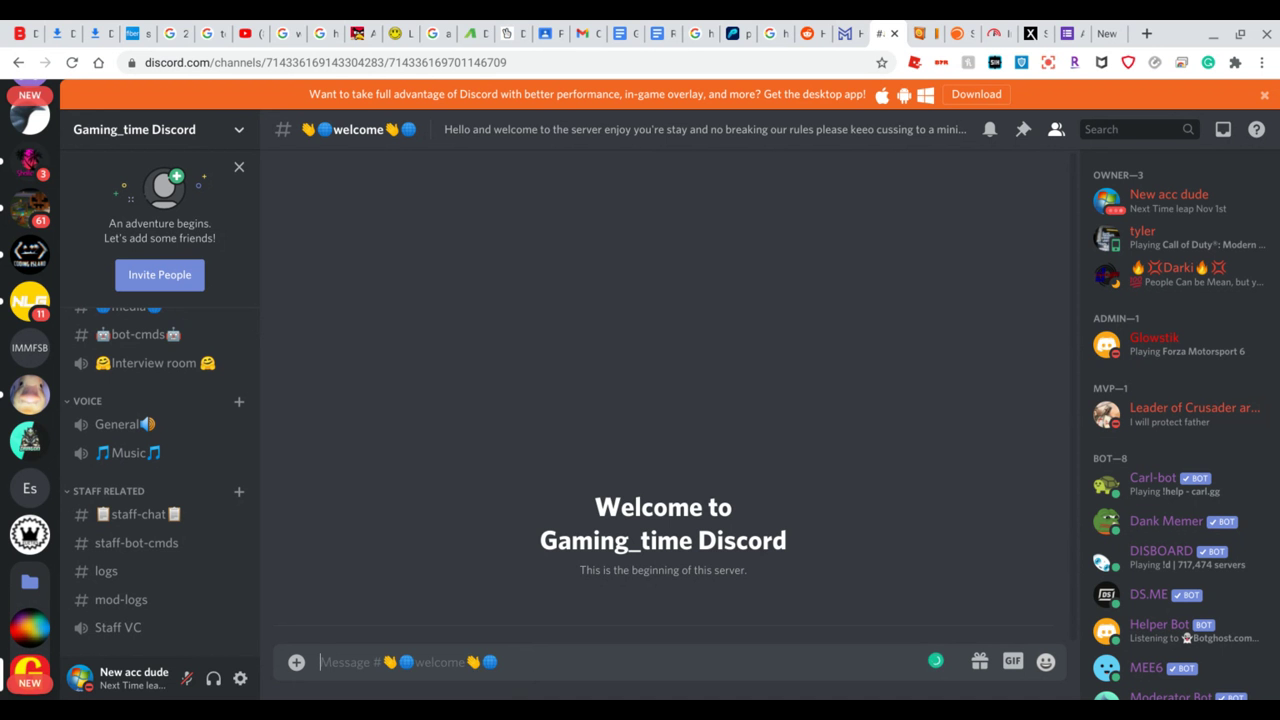
text(nvm)
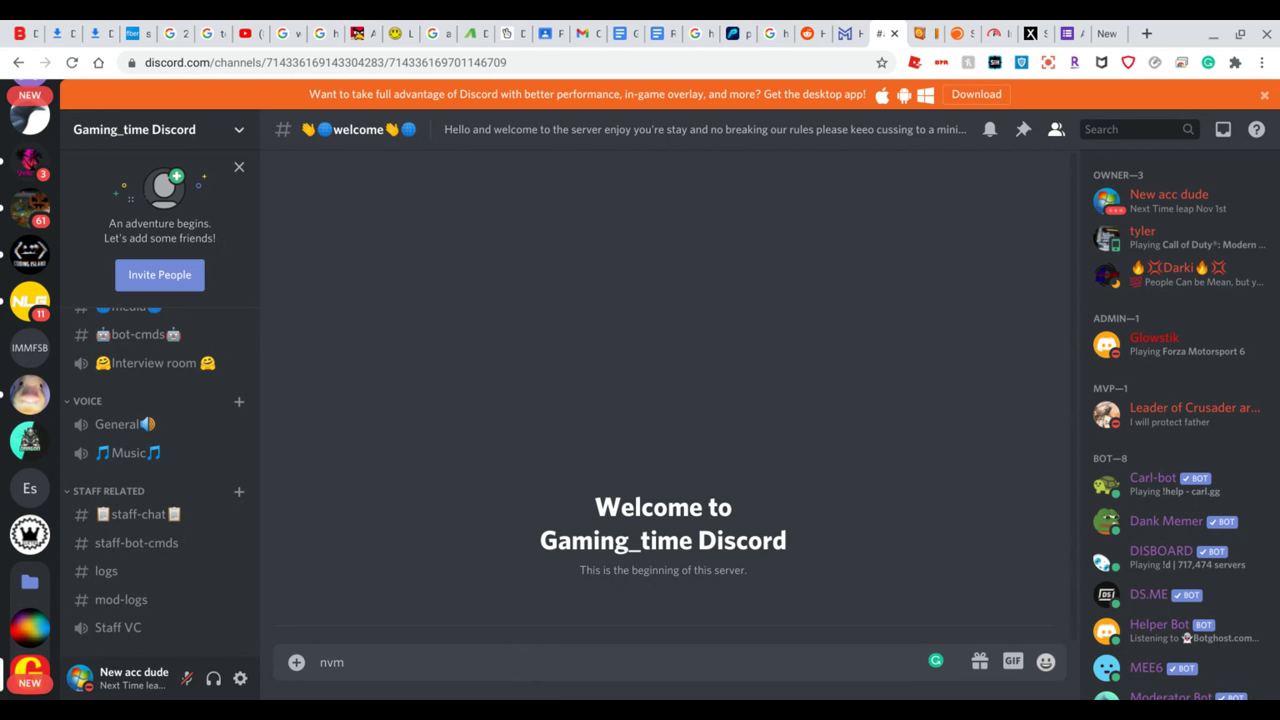
key(BackSpace)
key(BackSpace)
key(BackSpace)
- Check the channel list below the Staff Related channels for the Special Times categories
scroll(224, 569, up, 8)
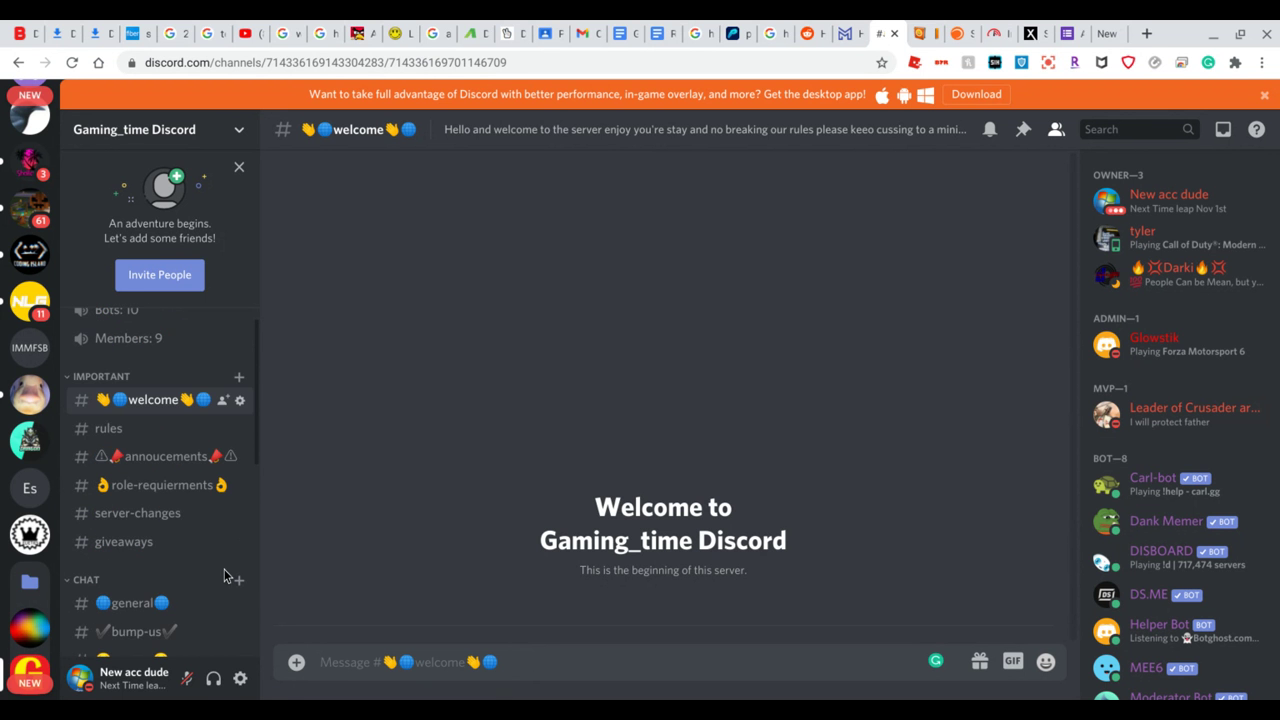
scroll(224, 575, down, 5)
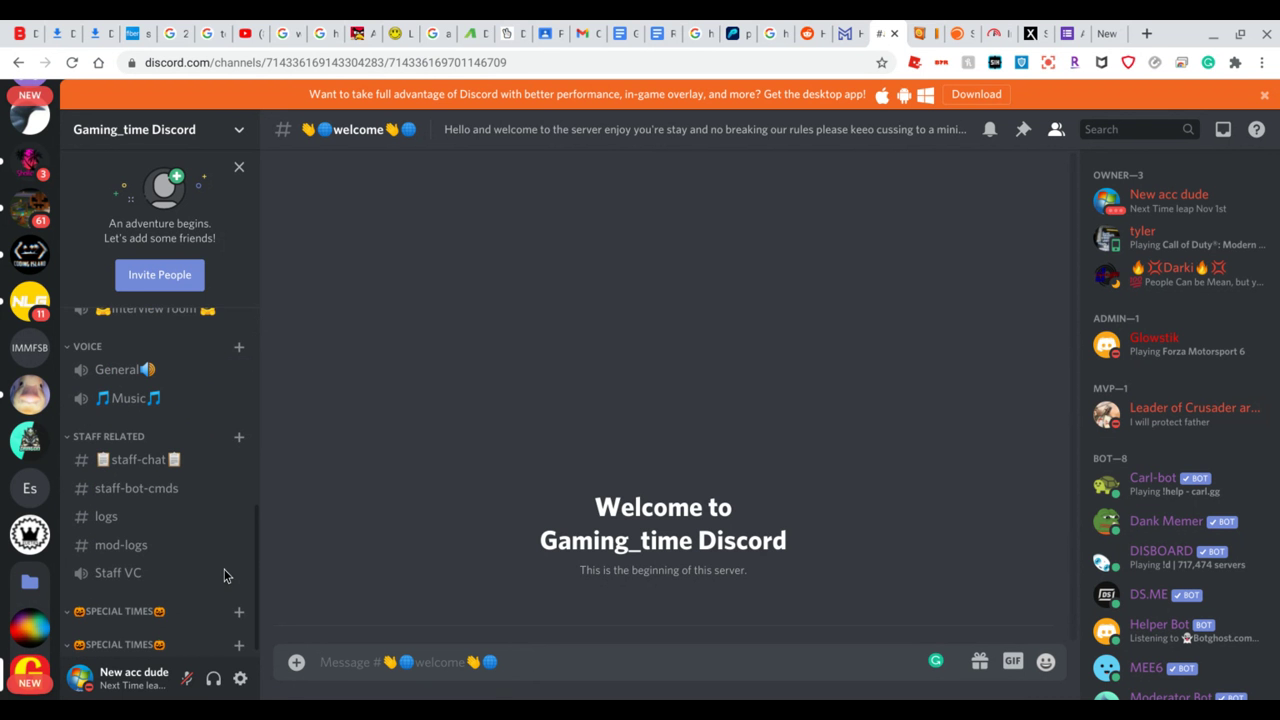
scroll(224, 572, down, 1)
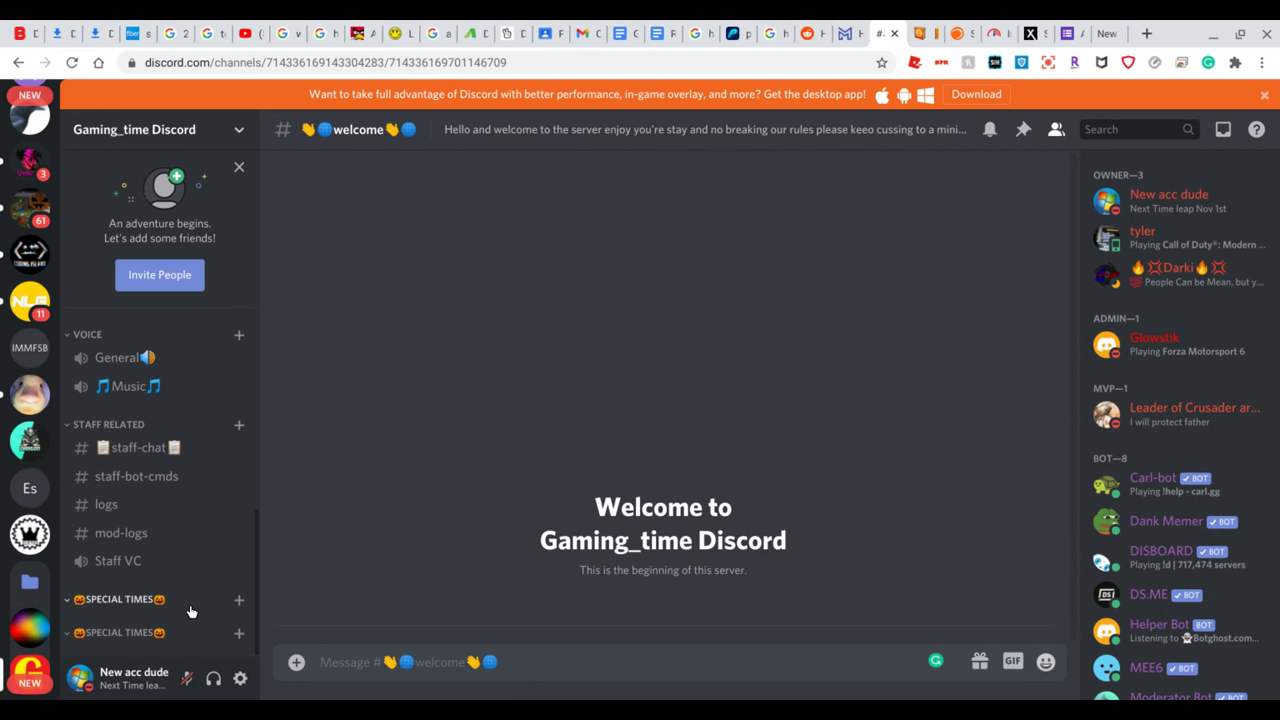
text(ah)
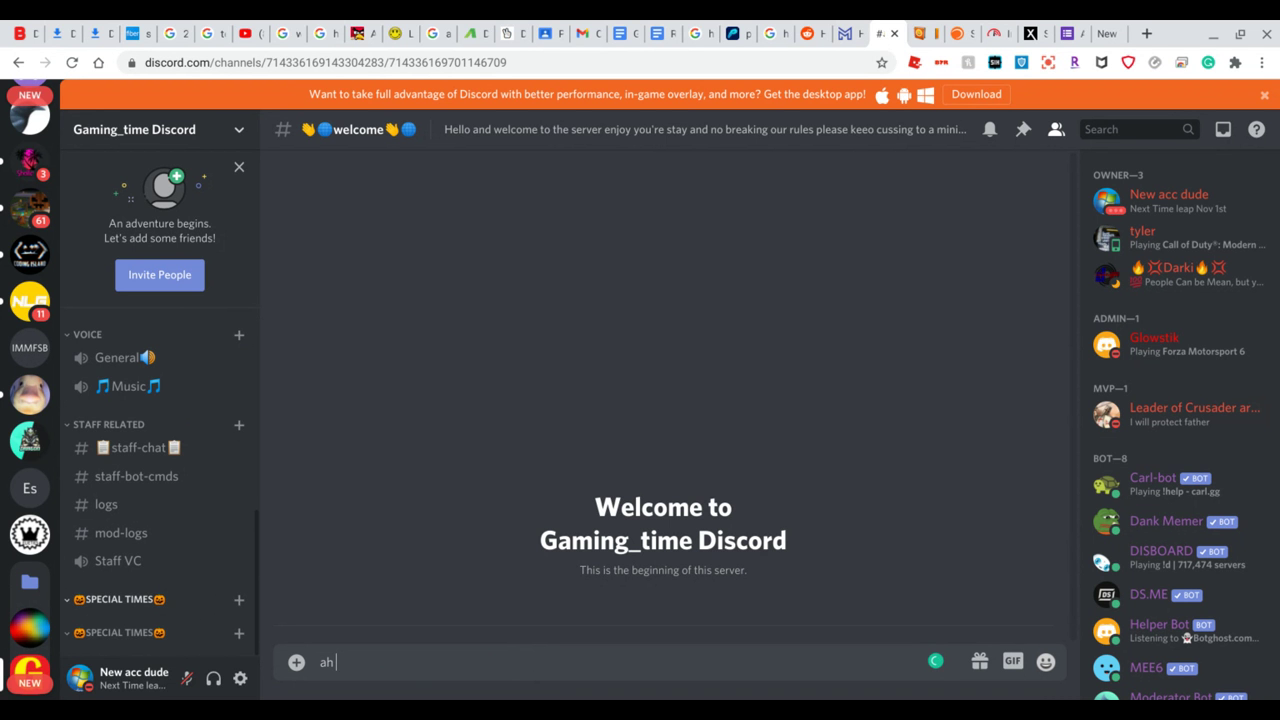
text( sneaky little channels lol)
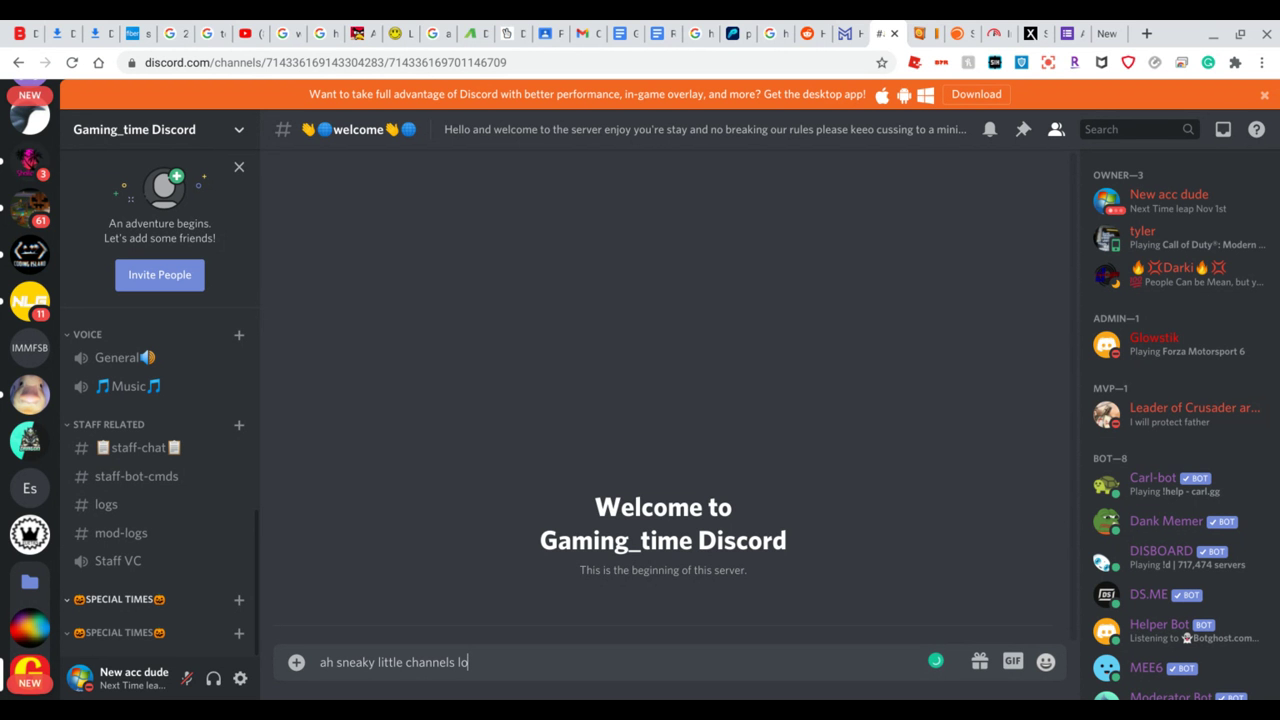
key(BackSpace)
key(BackSpace)
key(BackSpace)
key(BackSpace)
key(BackSpace)
key(BackSpace)
key(BackSpace)
key(BackSpace)
key(BackSpace)
key(BackSpace)
key(BackSpace)
key(BackSpace)
key(BackSpace)
key(BackSpace)
key(BackSpace)
key(BackSpace)
key(BackSpace)
key(BackSpace)
key(BackSpace)
key(BackSpace)
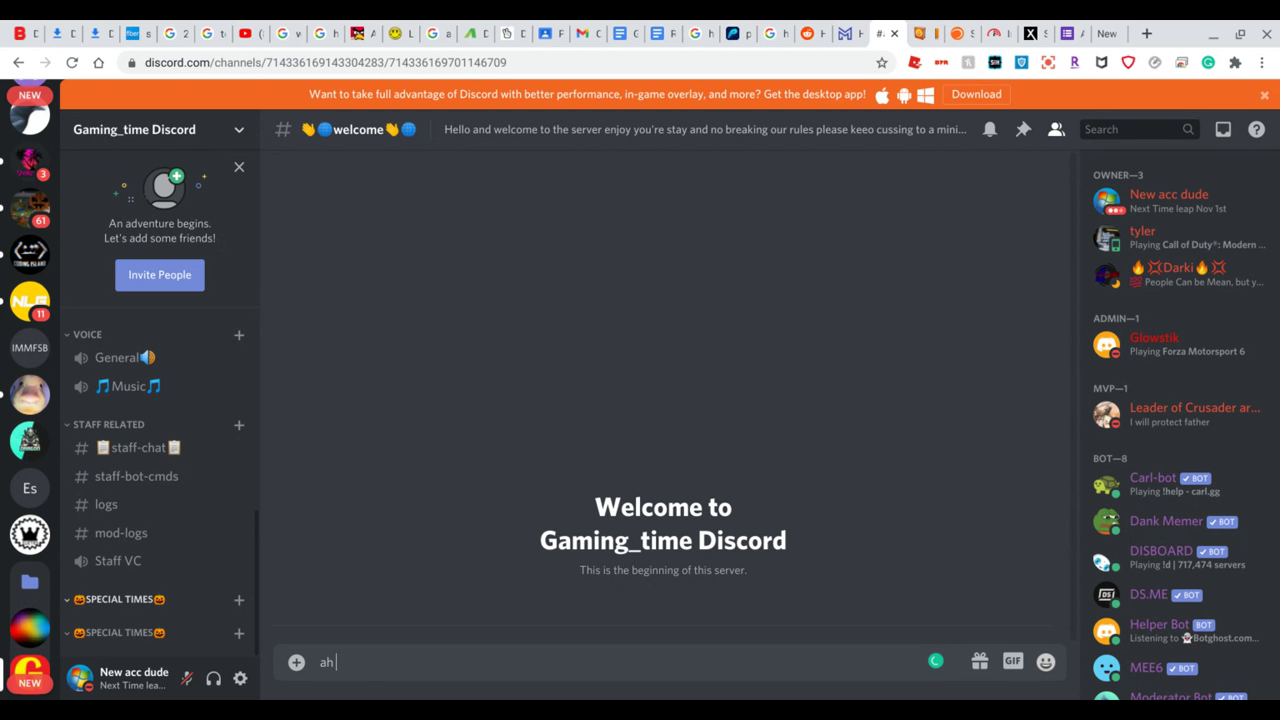
text(categorys)
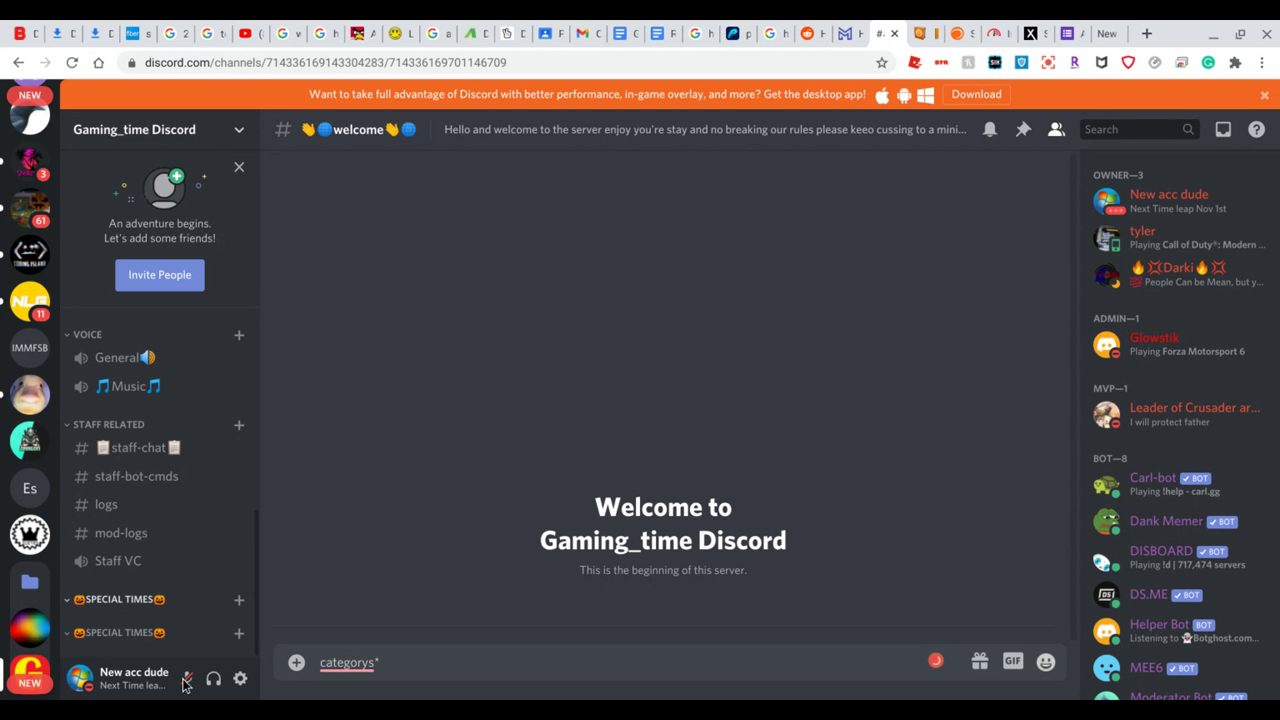
double_click(340, 662)
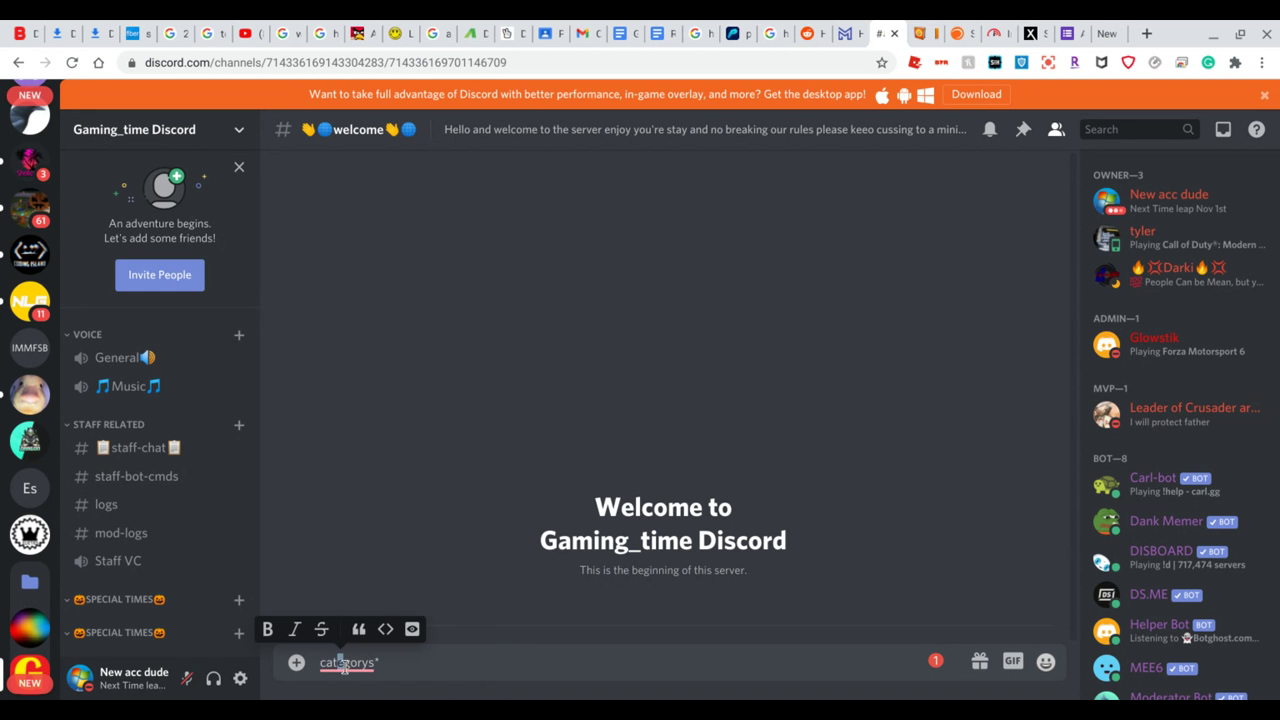
click(347, 662)
click(383, 545)
click(479, 664)
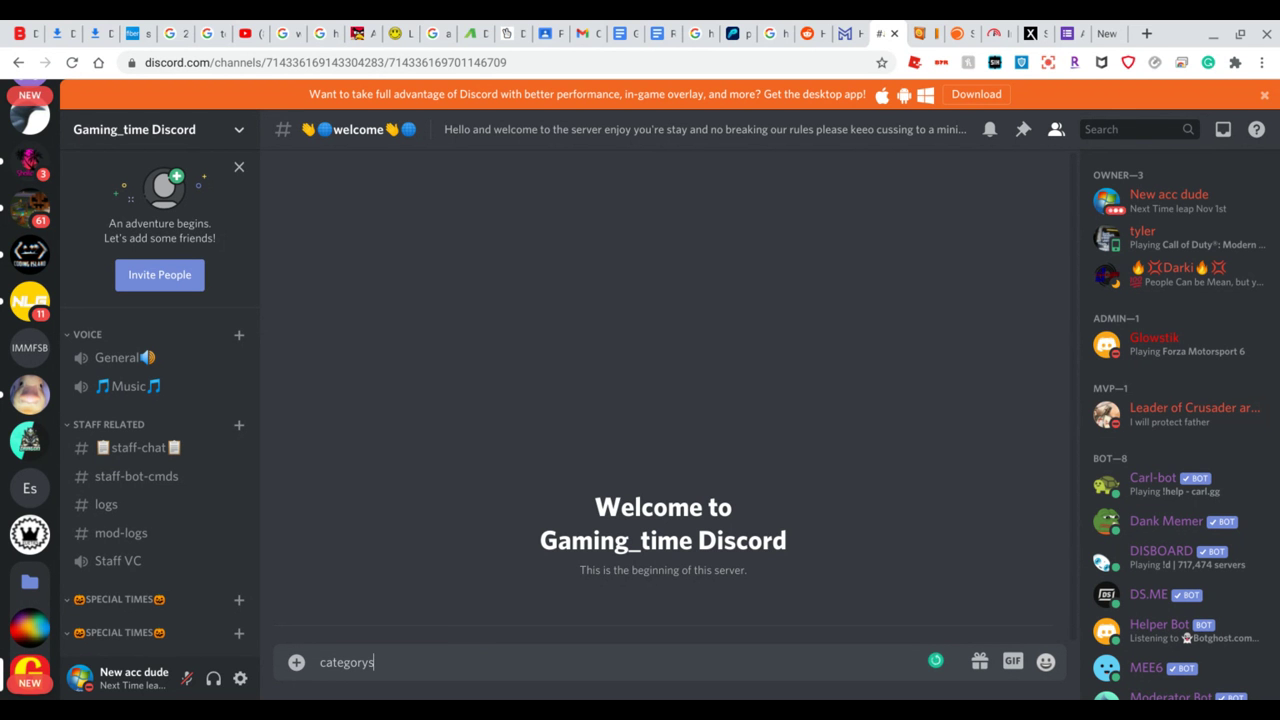
key(ctrl+a)
key(BackSpace)
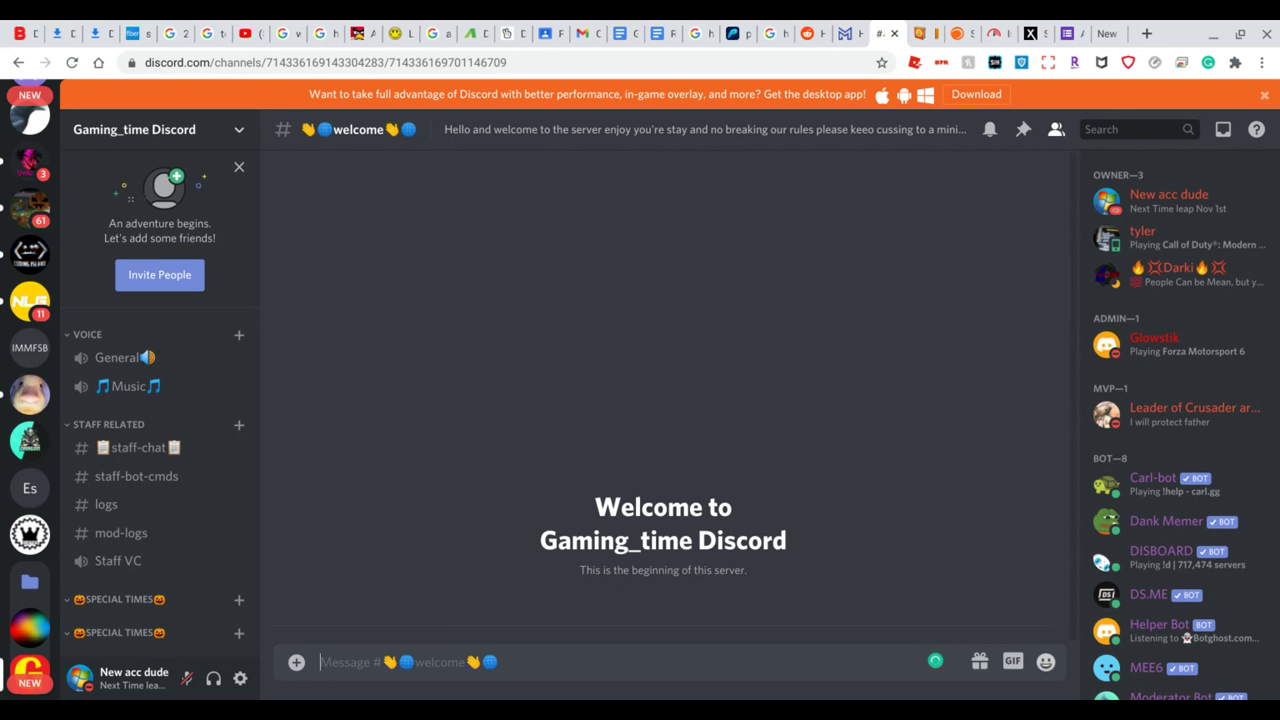
- Delete the duplicate Special Times category at the end of the channel list
right_click(162, 648)
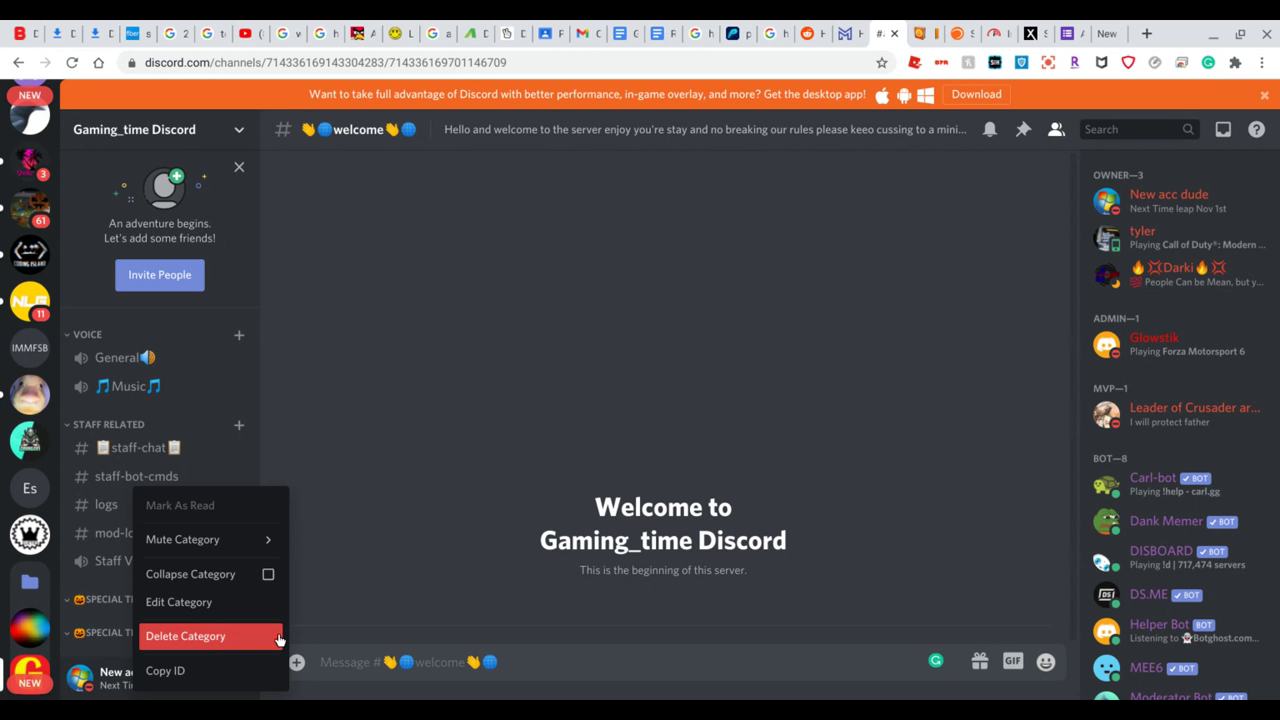
click(190, 635)
click(763, 447)
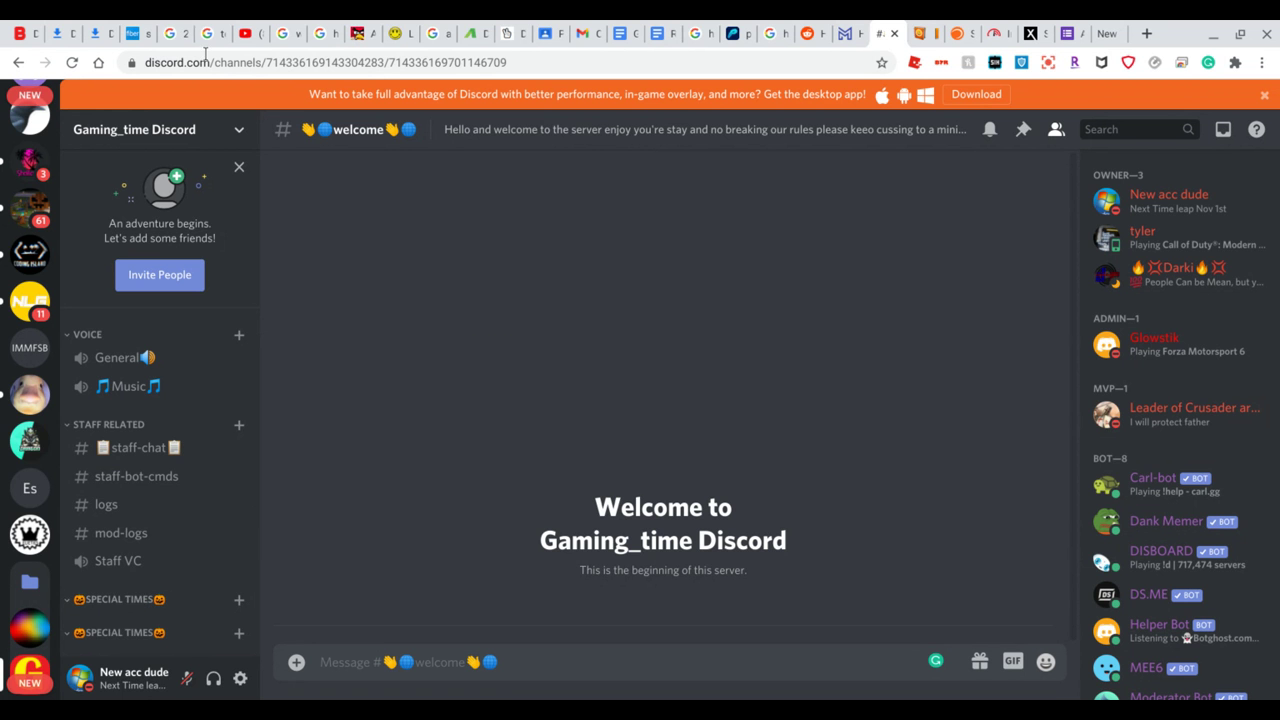
- Switch to the Google Fiber speed test page and run the connection test again
click(132, 33)
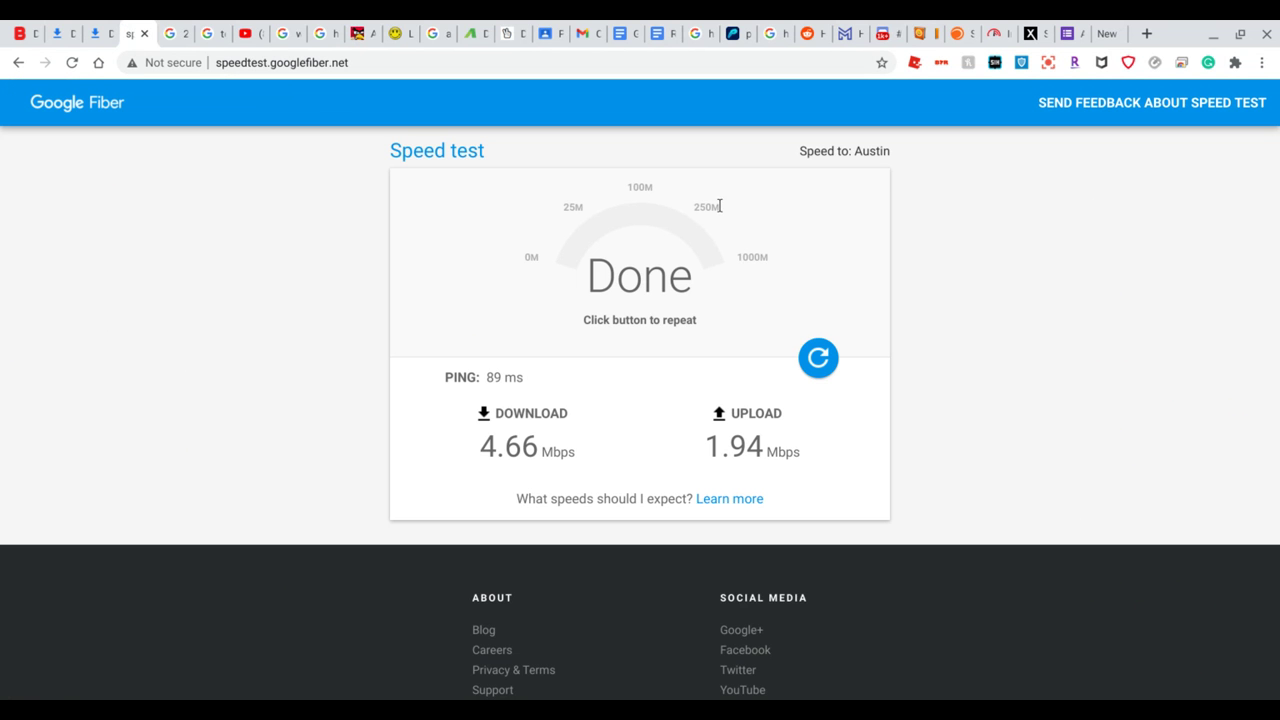
click(818, 358)
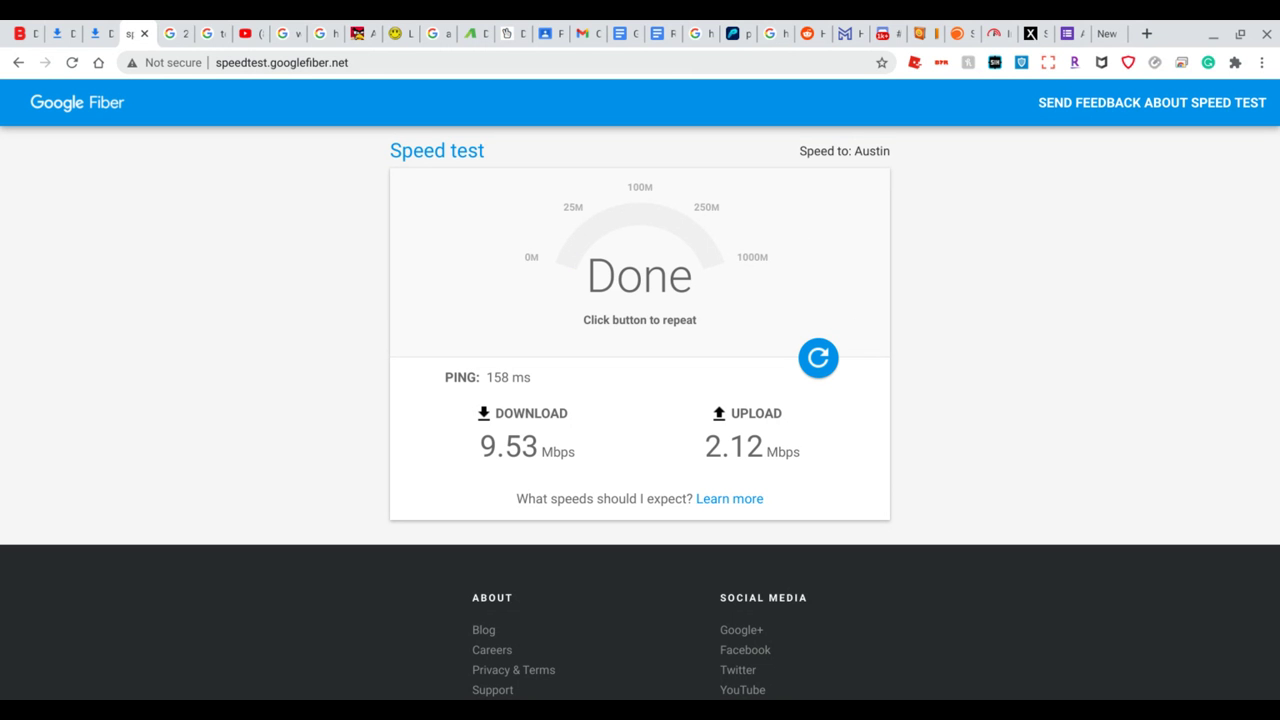
click(653, 64)
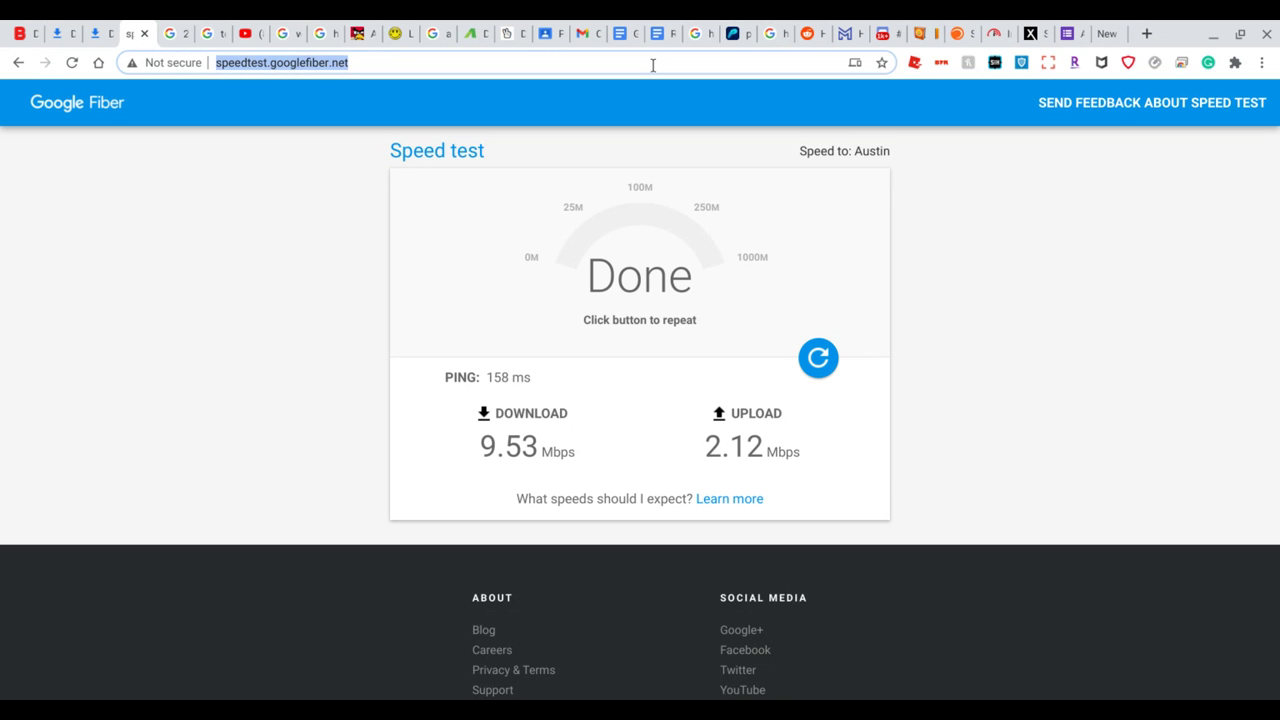
text(just showing)
key(shift+Right)
key(shift+Right)
text(its discord)
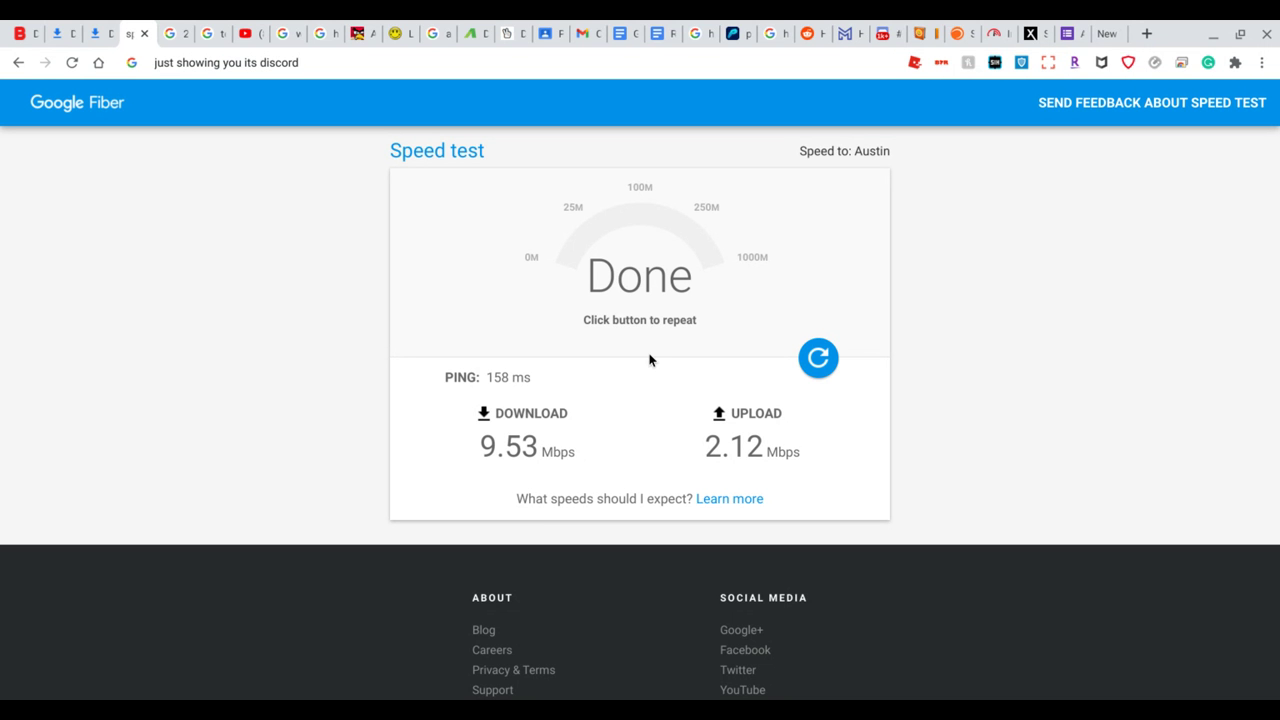
text( and its not my connection.)
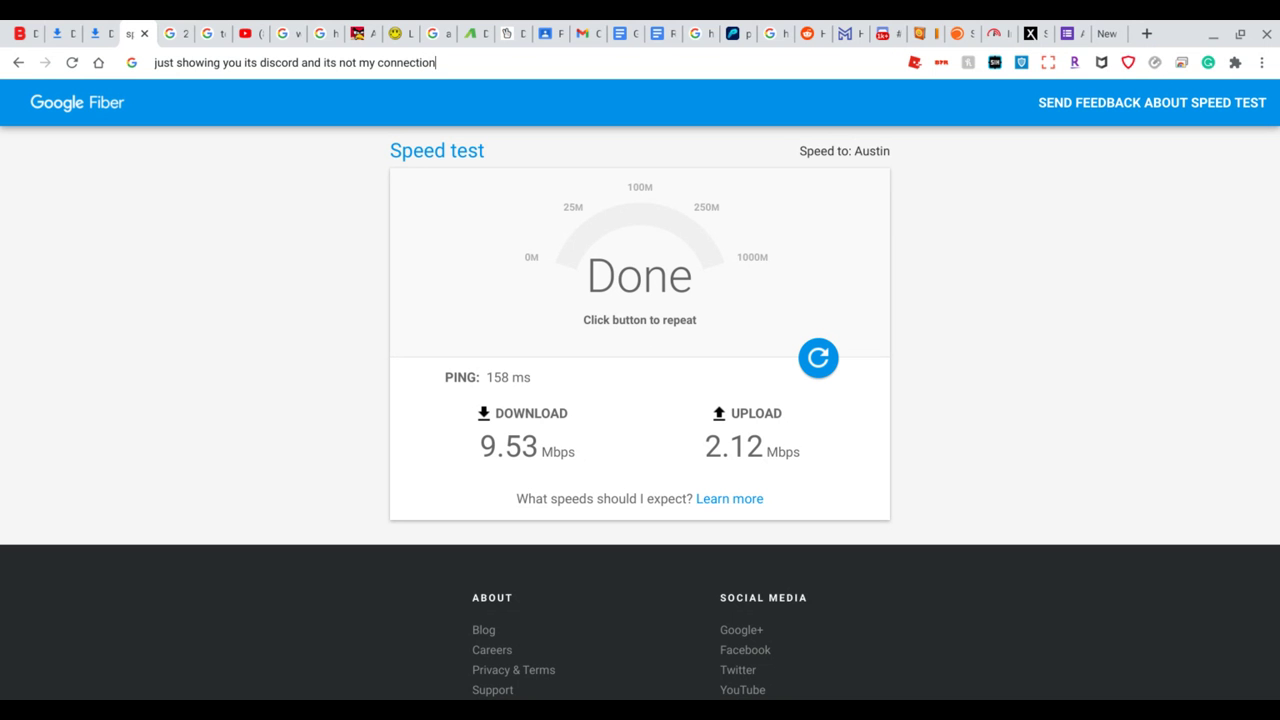
key(BackSpace)
key(BackSpace)
key(BackSpace)
key(BackSpace)
key(BackSpace)
key(BackSpace)
key(BackSpace)
key(BackSpace)
key(BackSpace)
key(BackSpace)
key(BackSpace)
key(BackSpace)
key(BackSpace)
key(BackSpace)
key(BackSpace)
key(BackSpace)
key(BackSpace)
key(BackSpace)
key(BackSpace)
key(BackSpace)
key(BackSpace)
key(BackSpace)
key(BackSpace)
key(BackSpace)
key(BackSpace)
key(BackSpace)
key(BackSpace)
key(BackSpace)
key(BackSpace)
key(BackSpace)
key(BackSpace)
key(BackSpace)
key(BackSpace)
key(BackSpace)
key(BackSpace)
key(BackSpace)
key(BackSpace)
key(BackSpace)
key(BackSpace)
key(BackSpace)
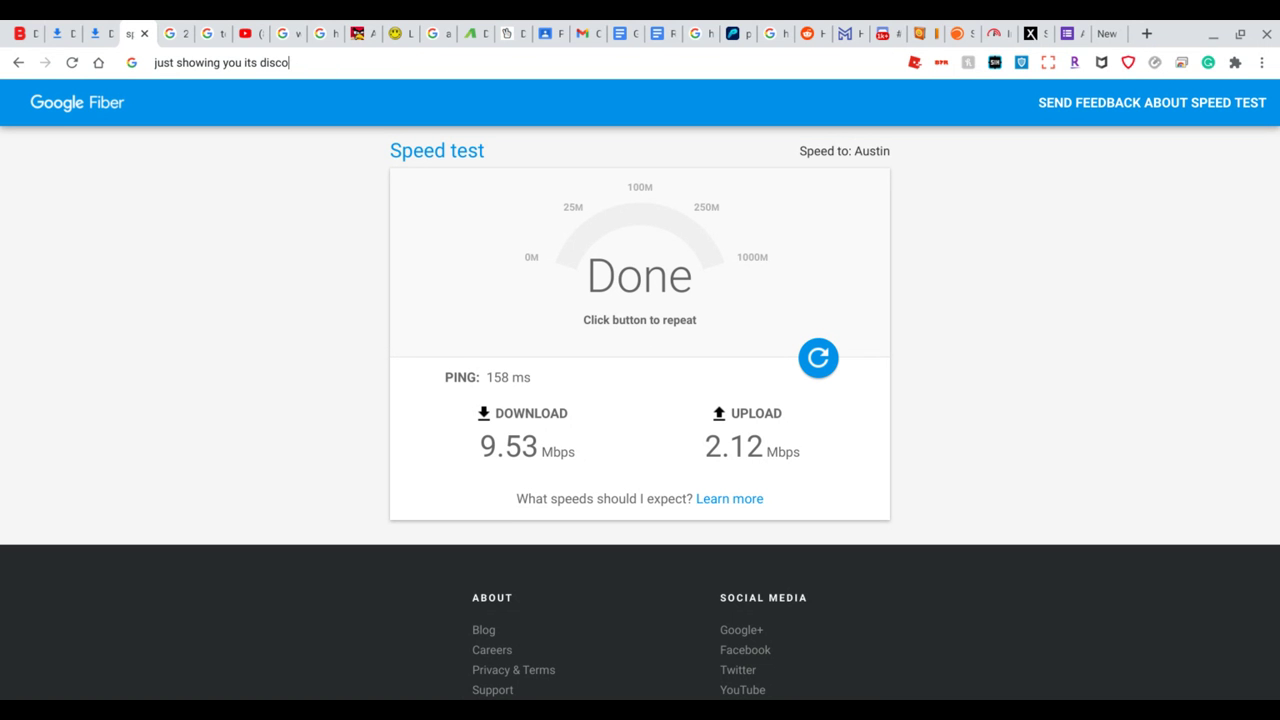
key(BackSpace)
key(BackSpace)
key(BackSpace)
key(BackSpace)
key(BackSpace)
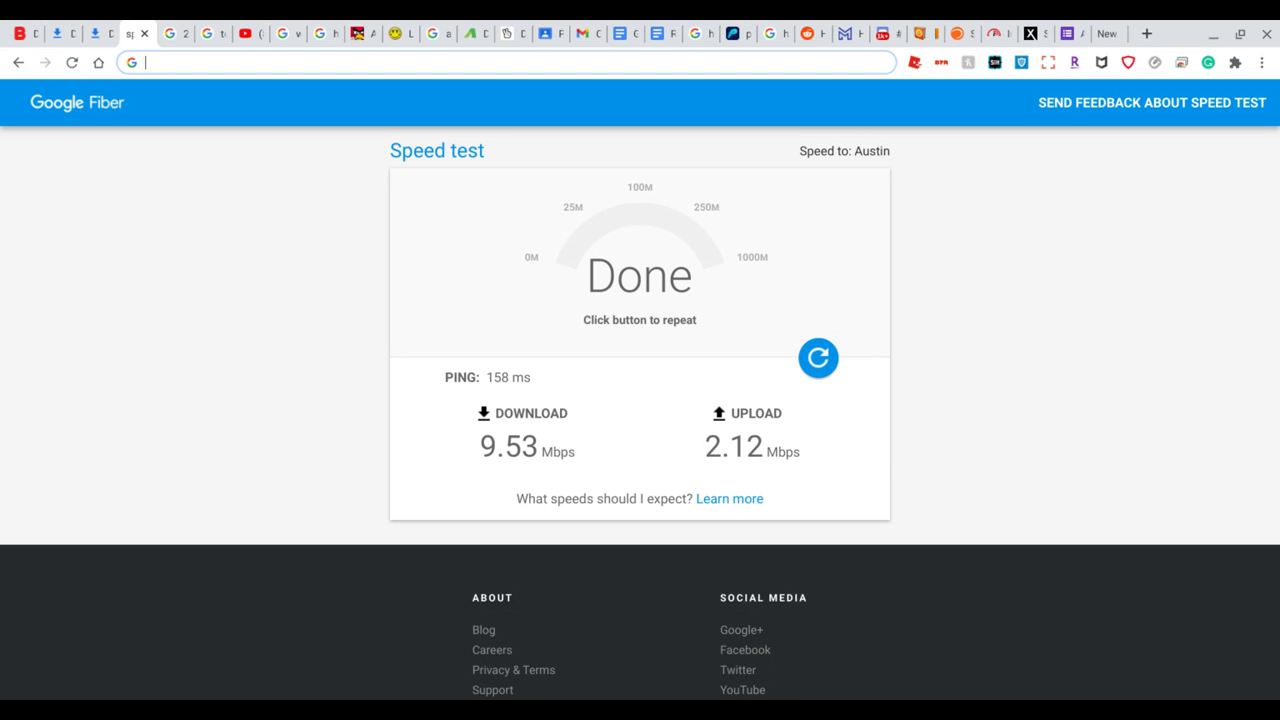
- Return to Discord and move the Special Times category between the Chat and Voice categories
click(888, 26)
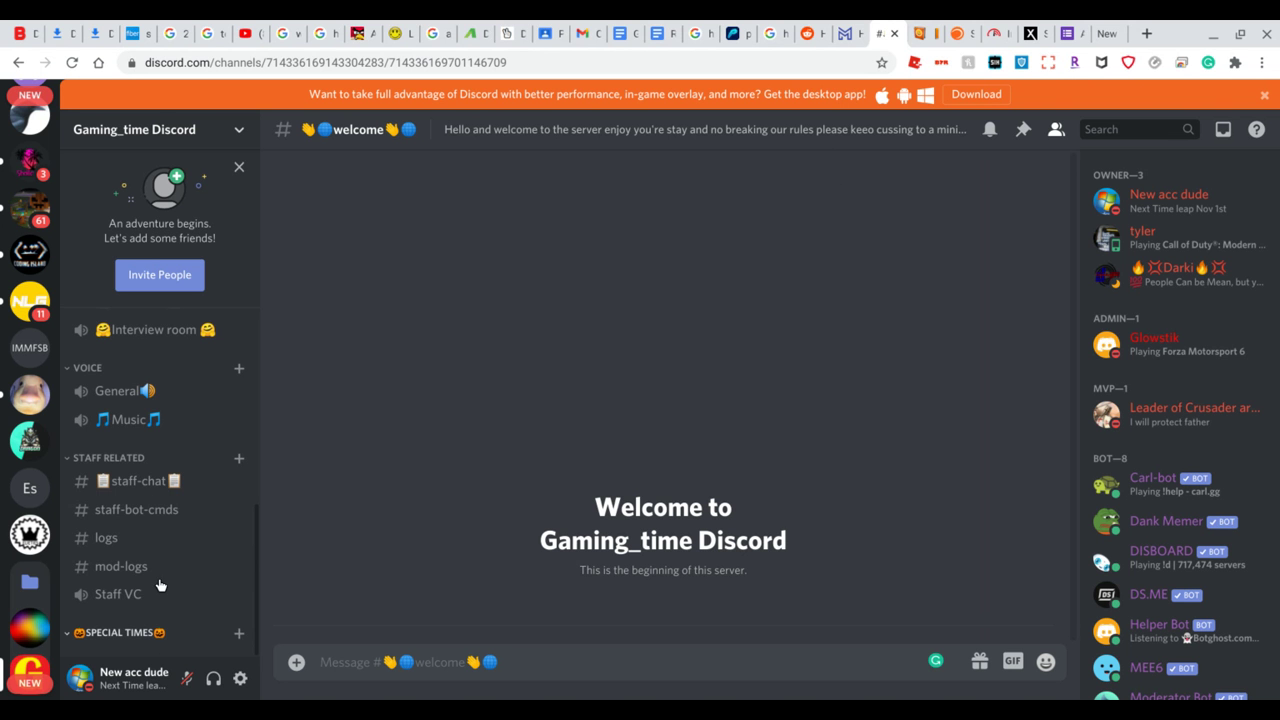
drag(160, 393, 160, 392)
scroll(175, 427, up, 3)
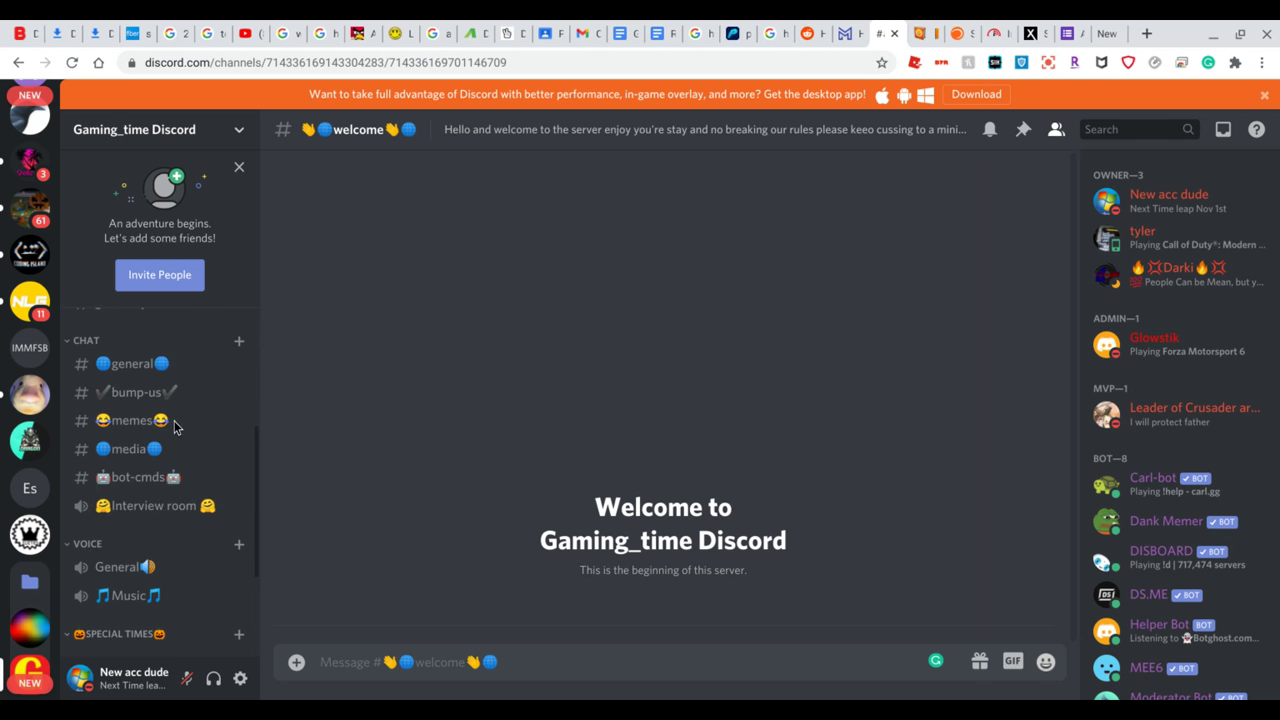
scroll(175, 427, up, 2)
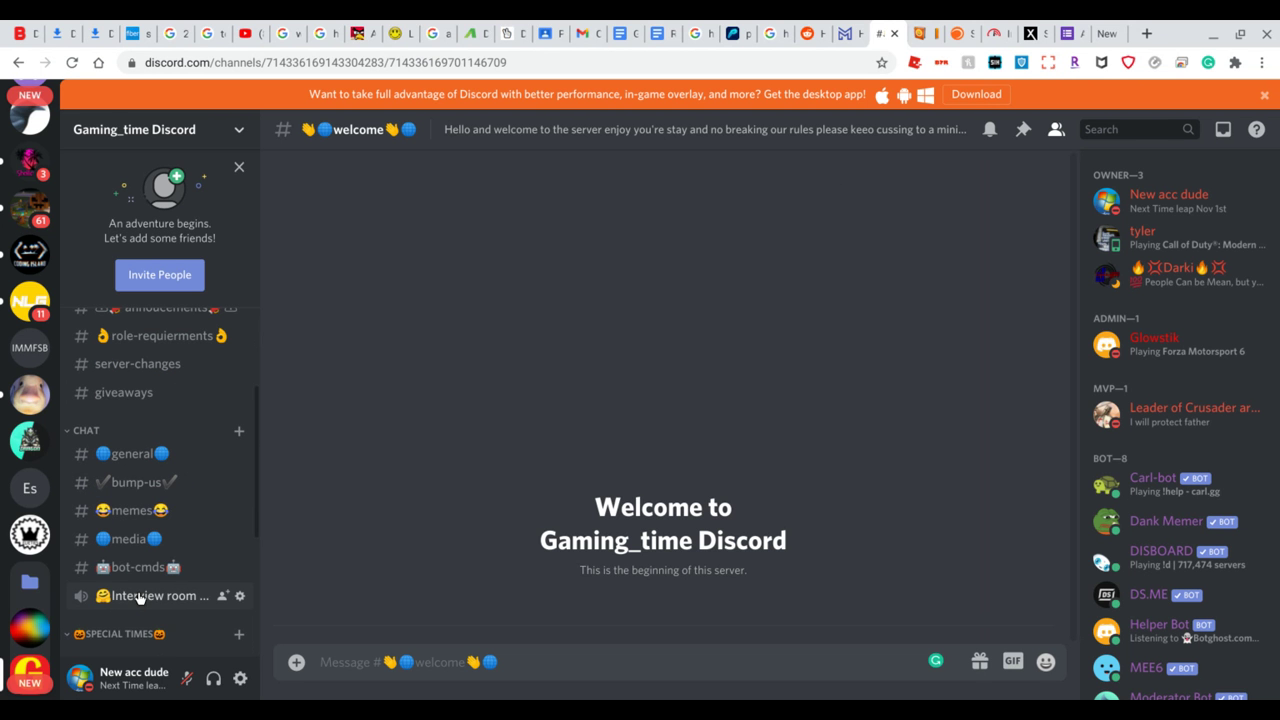
scroll(140, 597, down, 1)
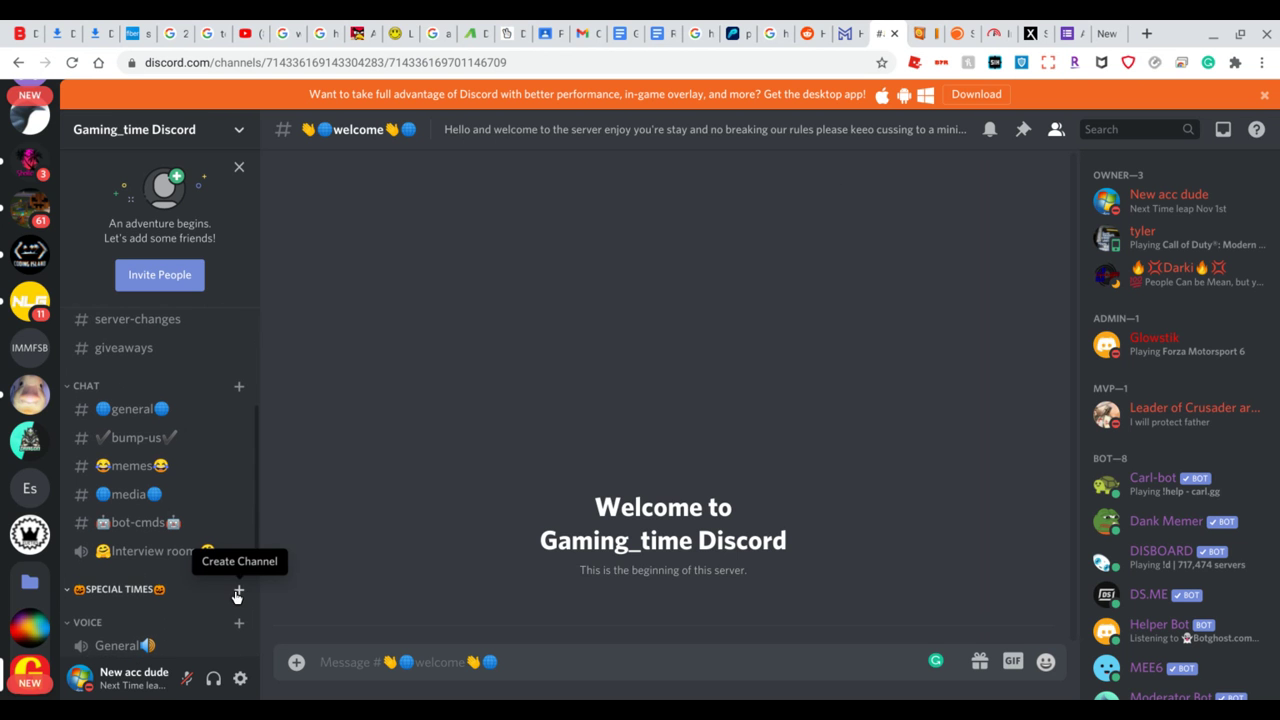
- Create a non-private text channel named "🎃halloween🎃" in the Special Times category
click(237, 591)
text(🎃)
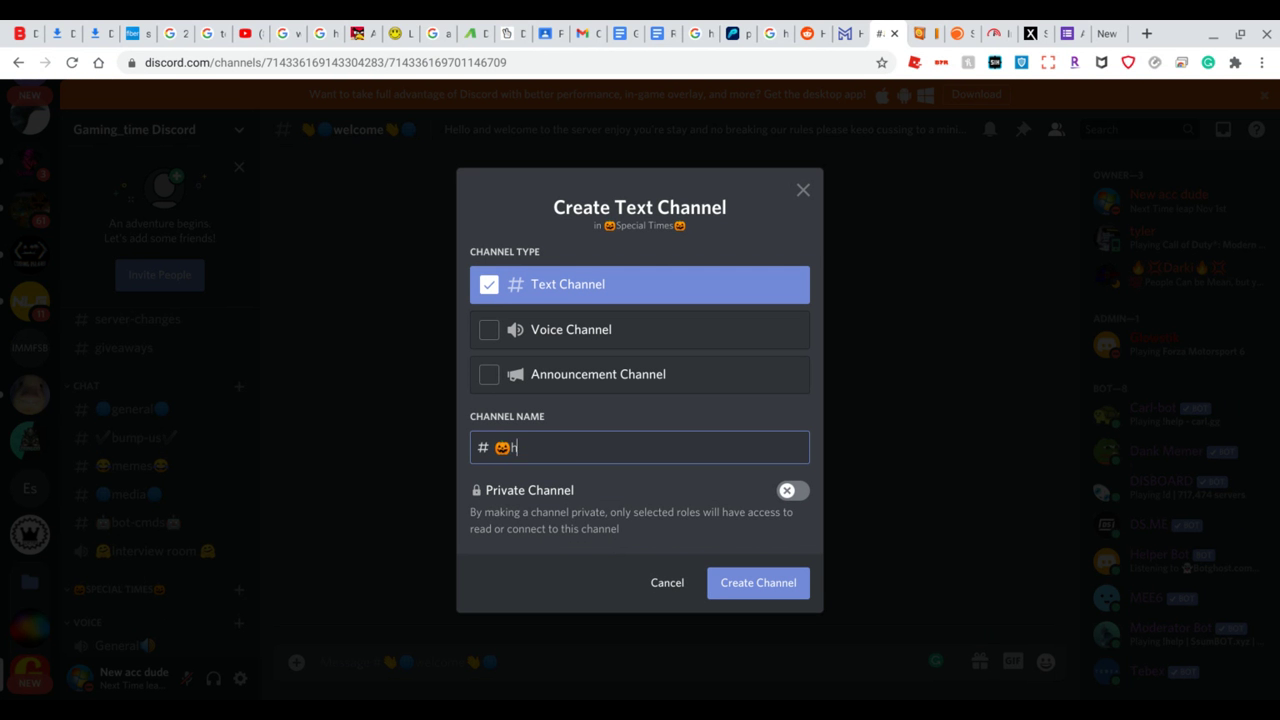
text(holloween)
text(🎃)
click(512, 449)
key(Delete)
text(h)
drag(569, 449, 512, 441)
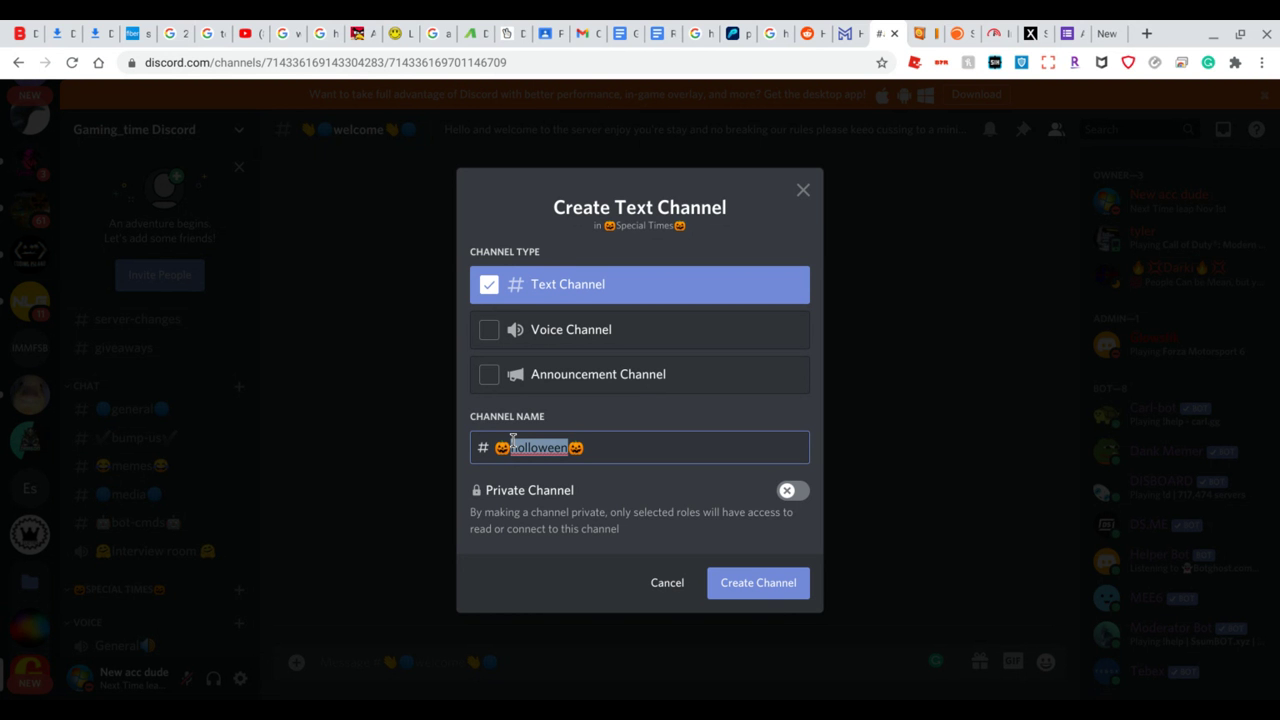
text(halloween)
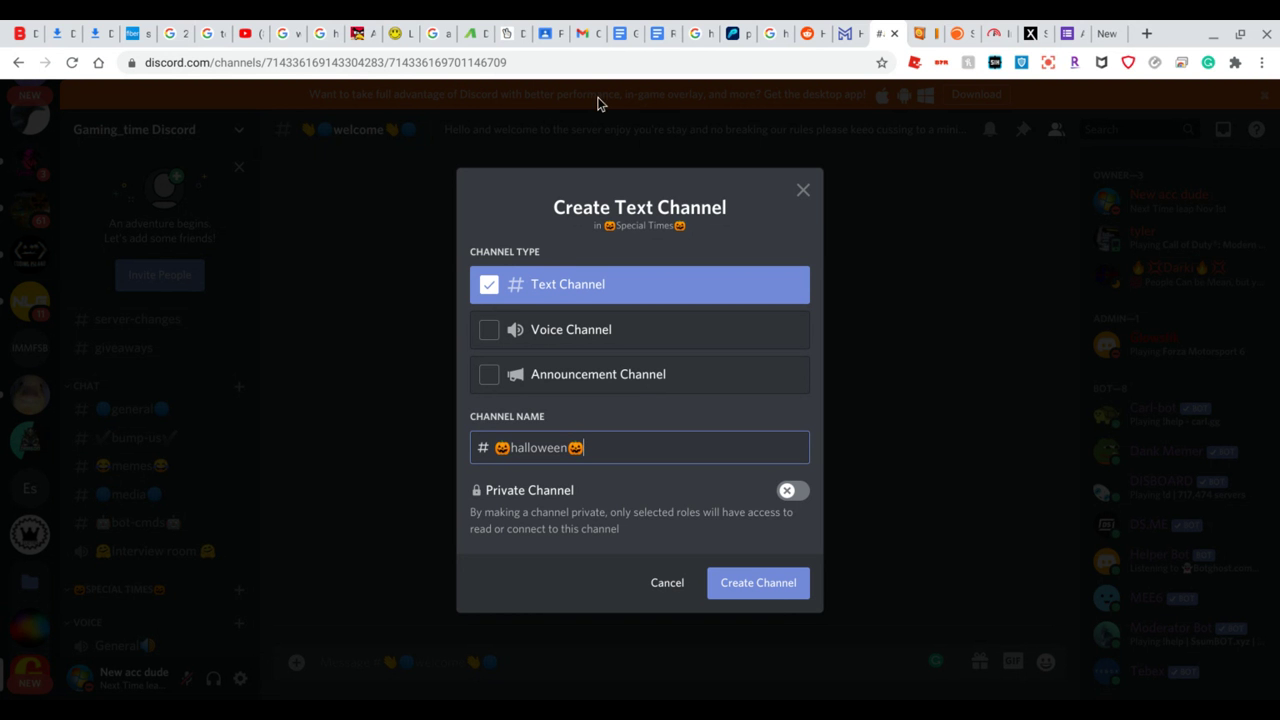
click(789, 584)
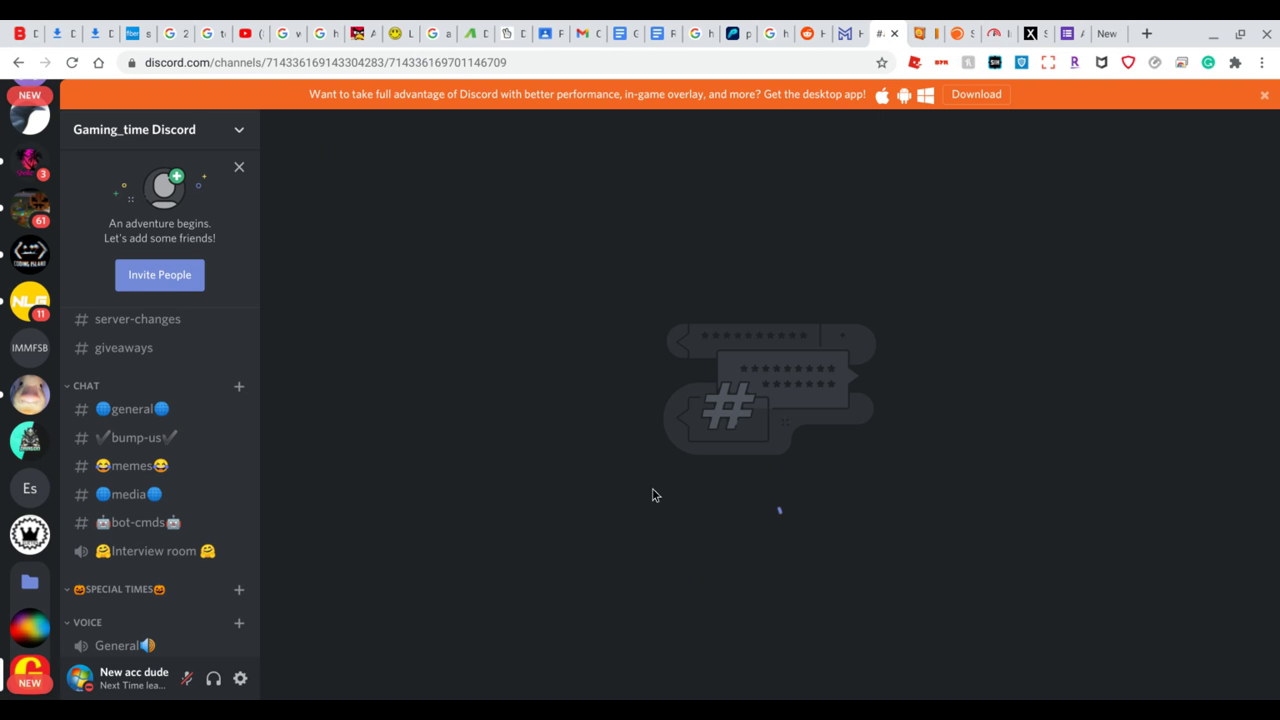
- Look through the whole channel list for the new halloween channel under Special Times
scroll(135, 614, down, 1)
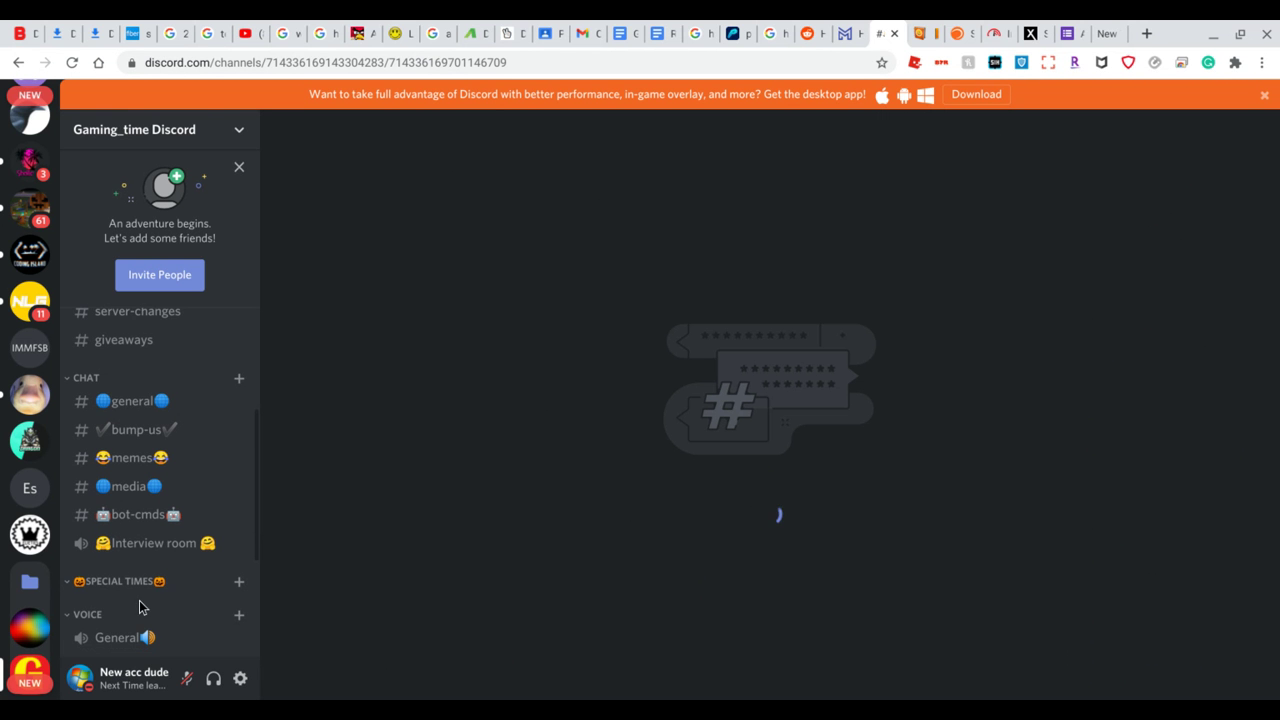
scroll(169, 573, down, 5)
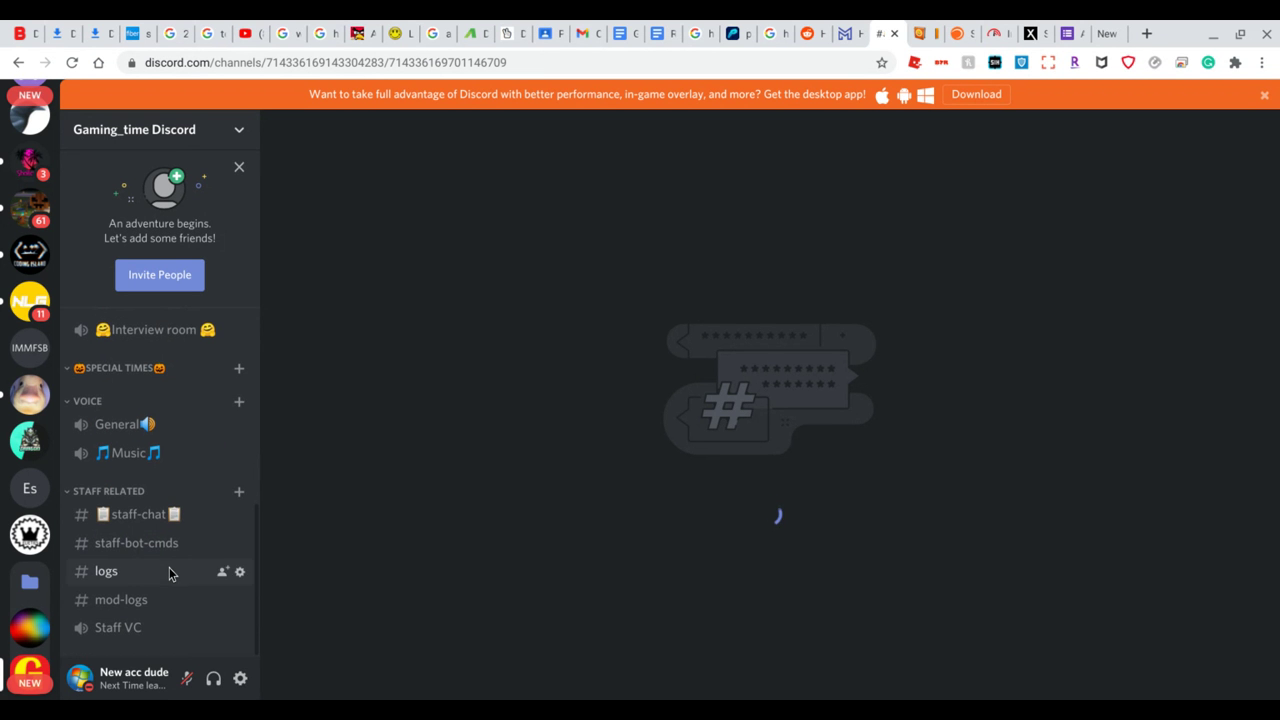
scroll(169, 567, up, 2)
scroll(169, 561, up, 7)
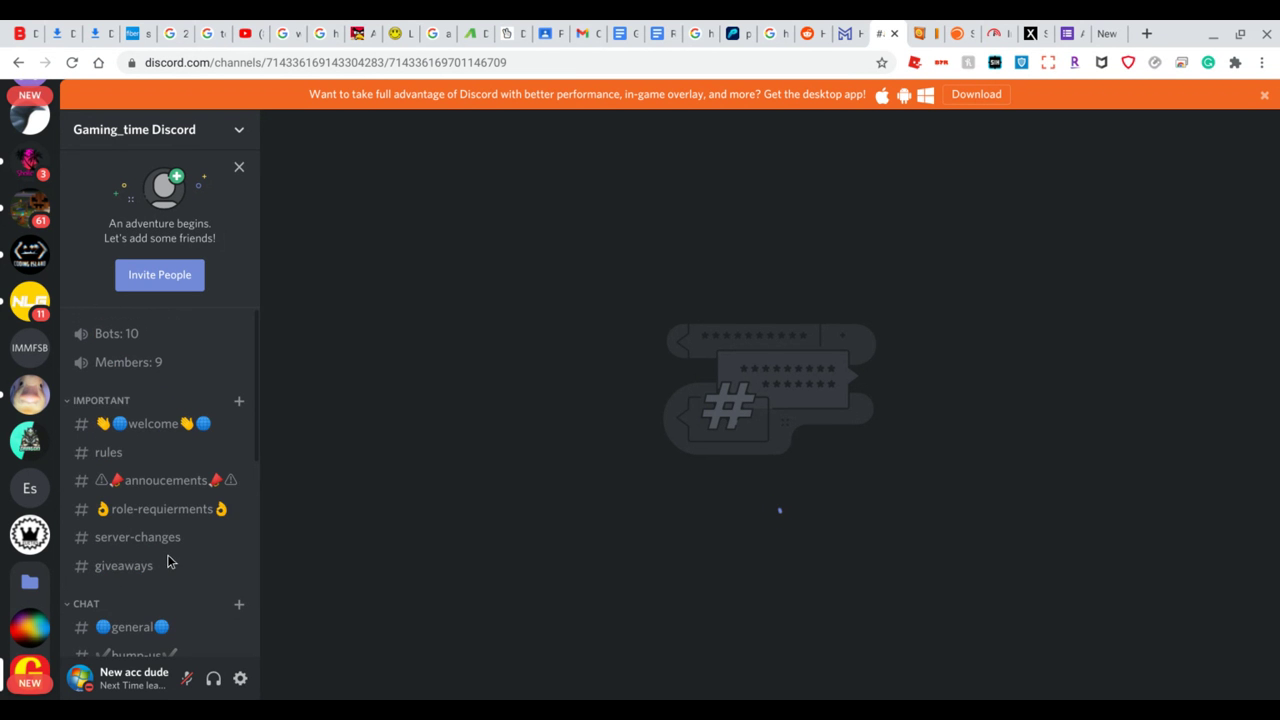
scroll(169, 562, down, 10)
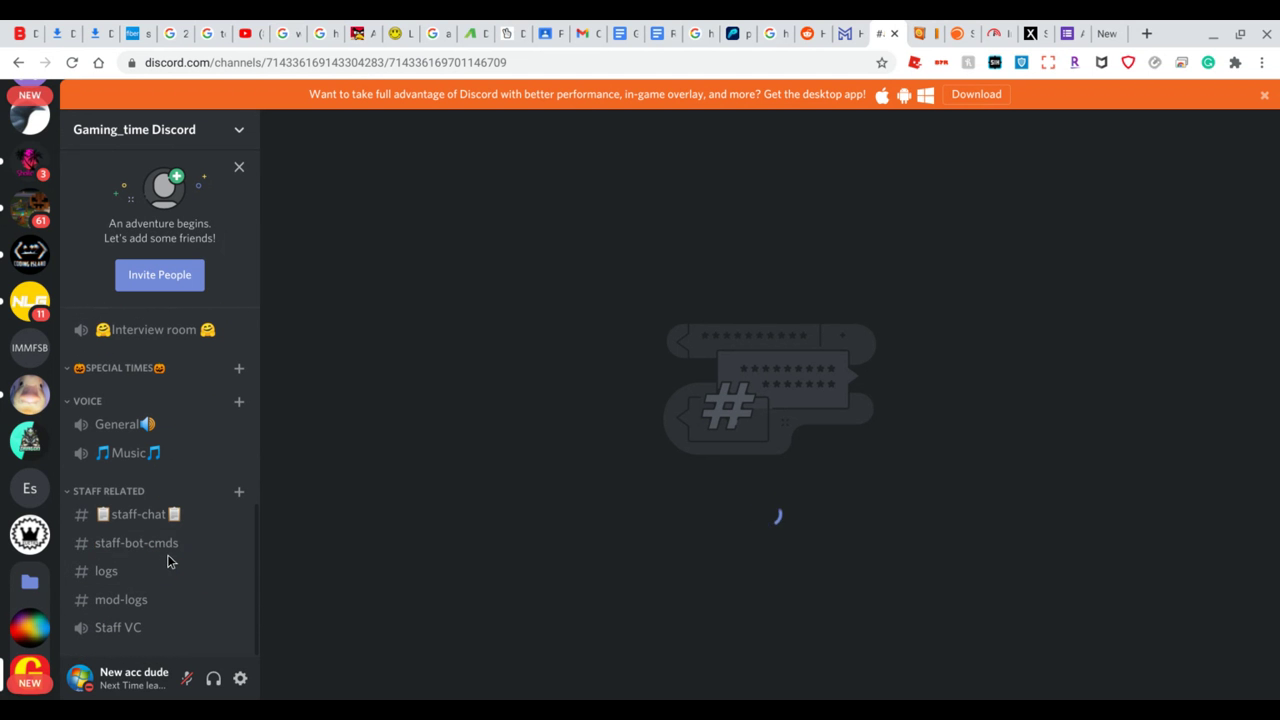
scroll(5, 383, up, 15)
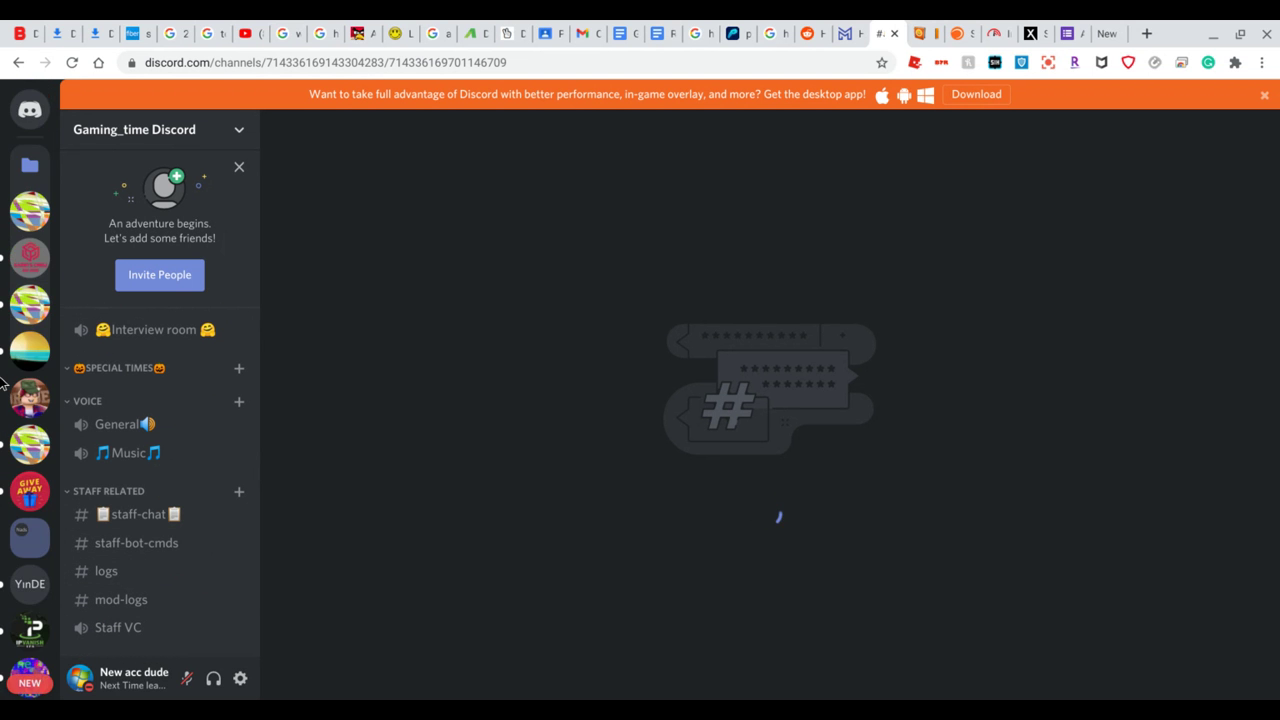
scroll(118, 411, up, 1)
scroll(118, 413, up, 1)
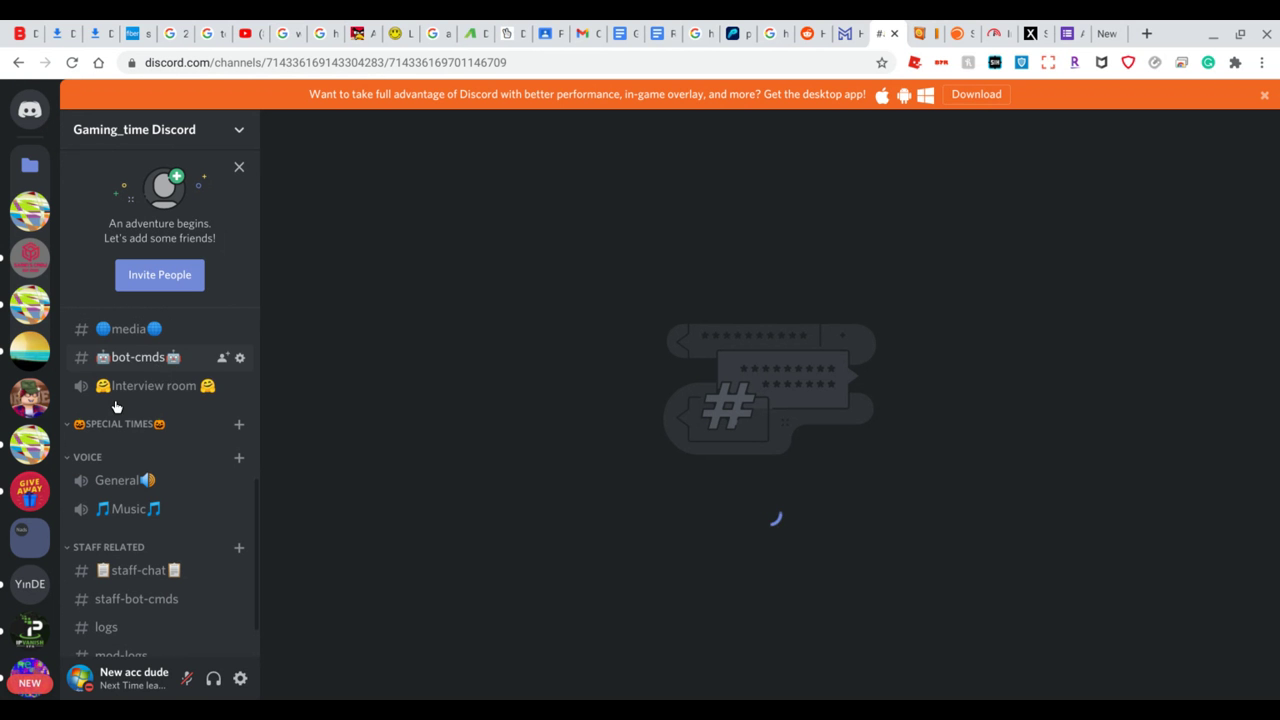
- Open the bot-cmds channel and expand the Special Times category to show its channels
click(147, 366)
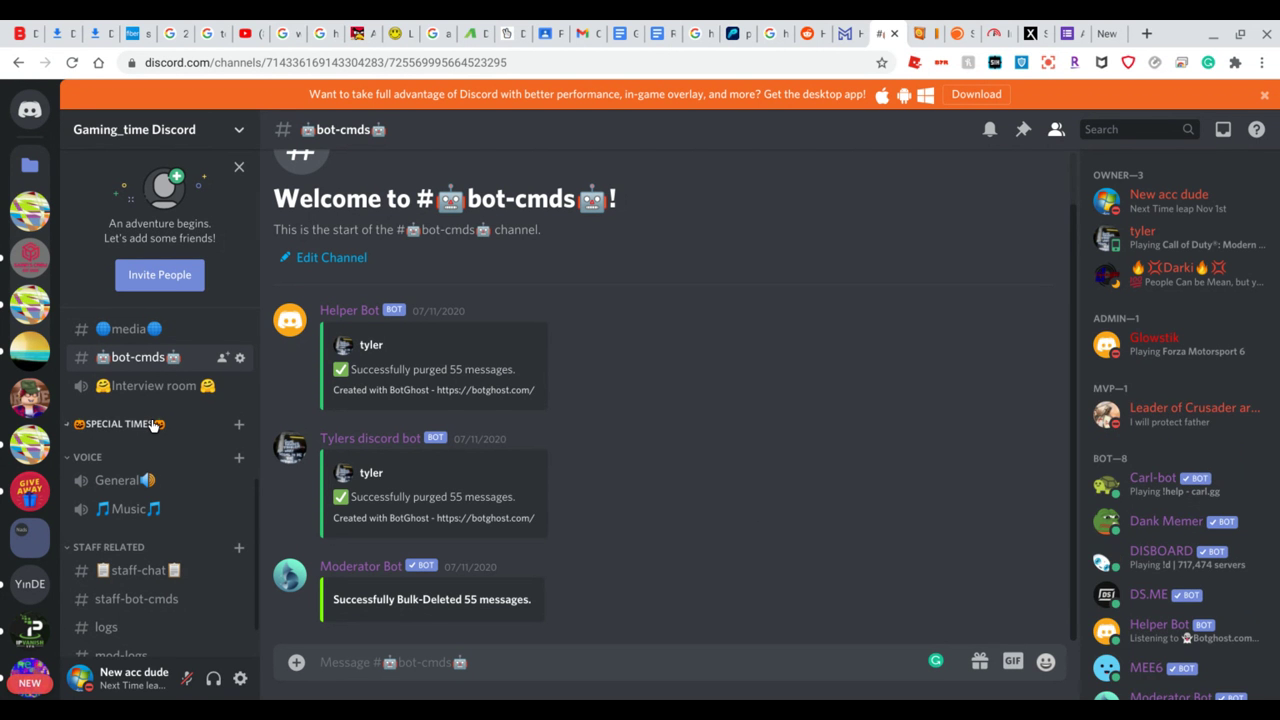
click(152, 425)
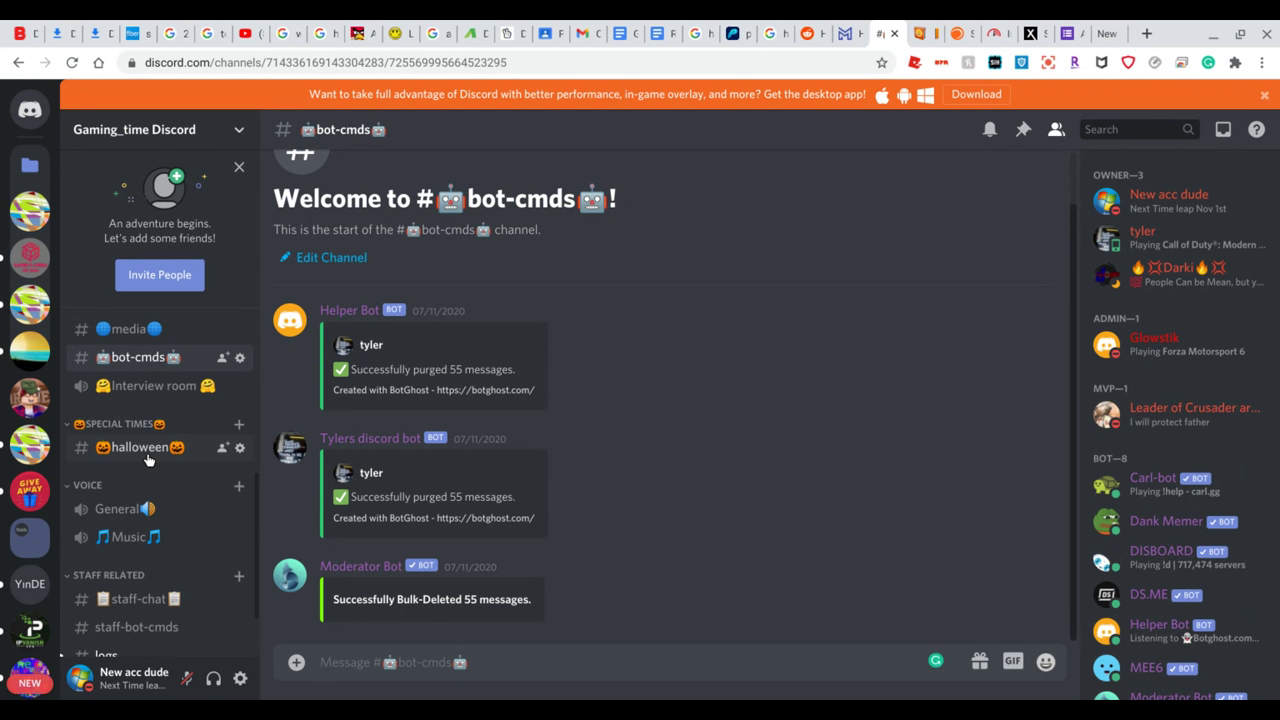
scroll(147, 459, down, 1)
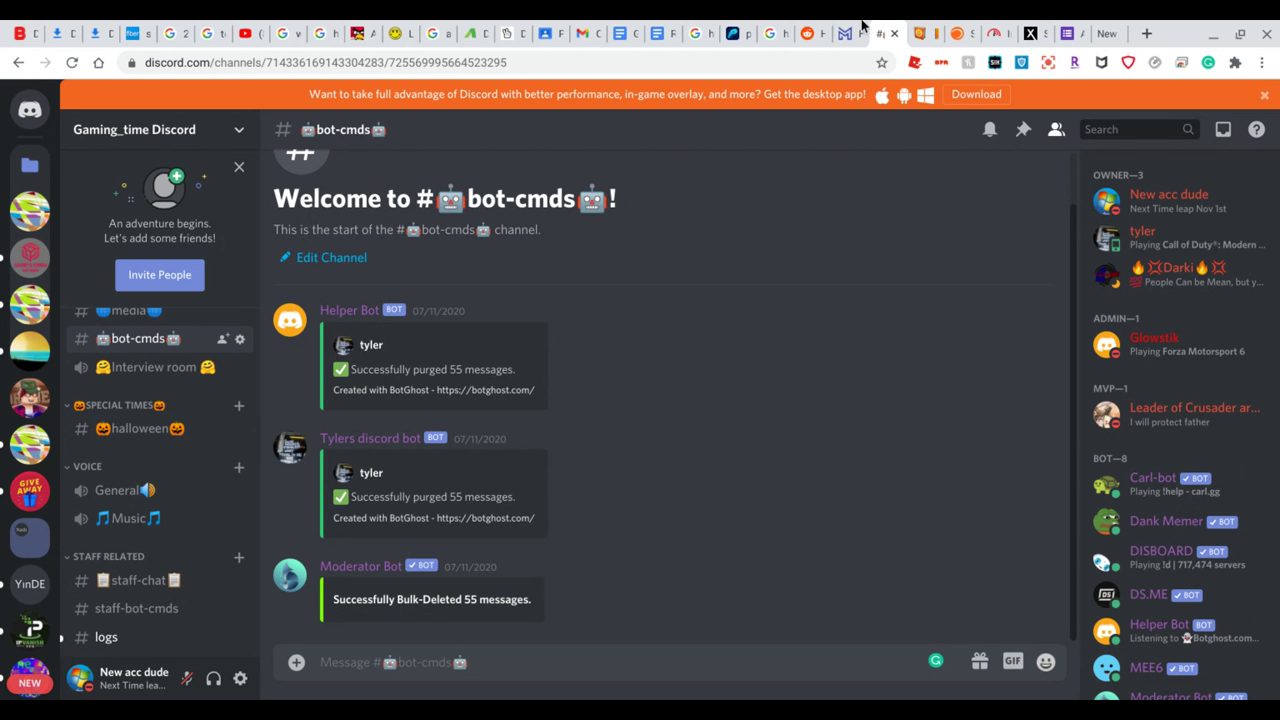
click(920, 33)
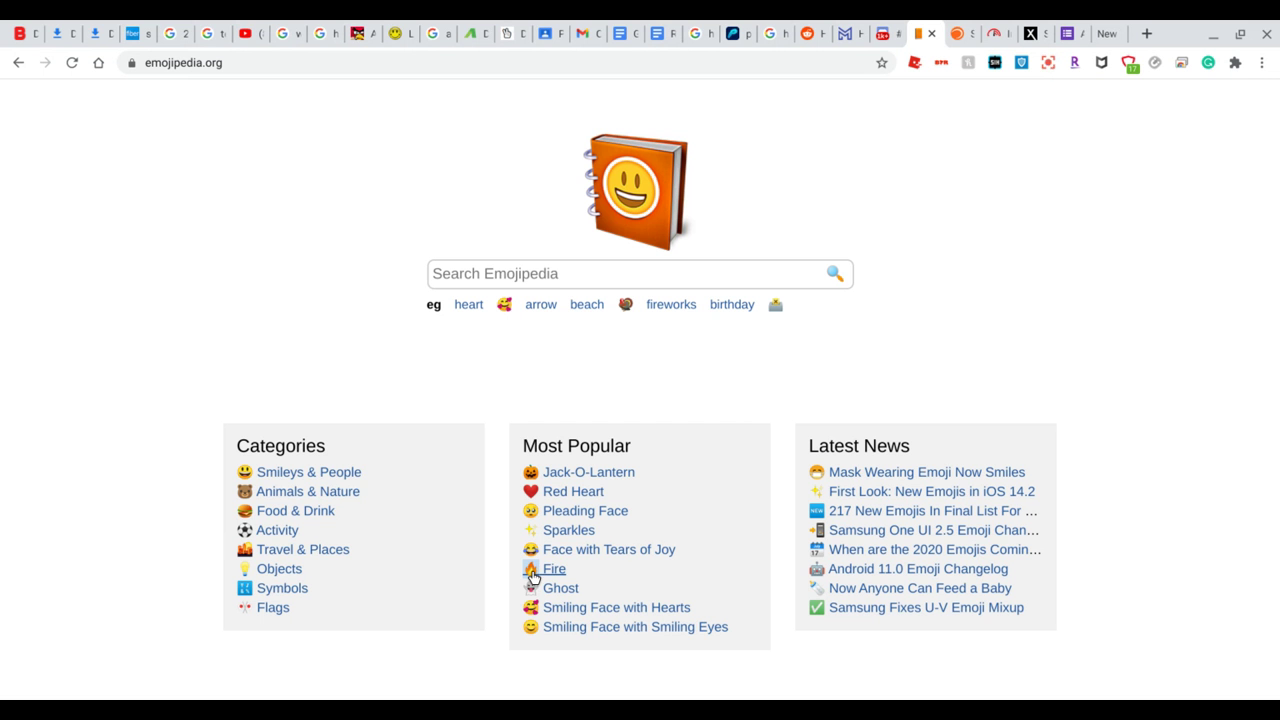
click(898, 25)
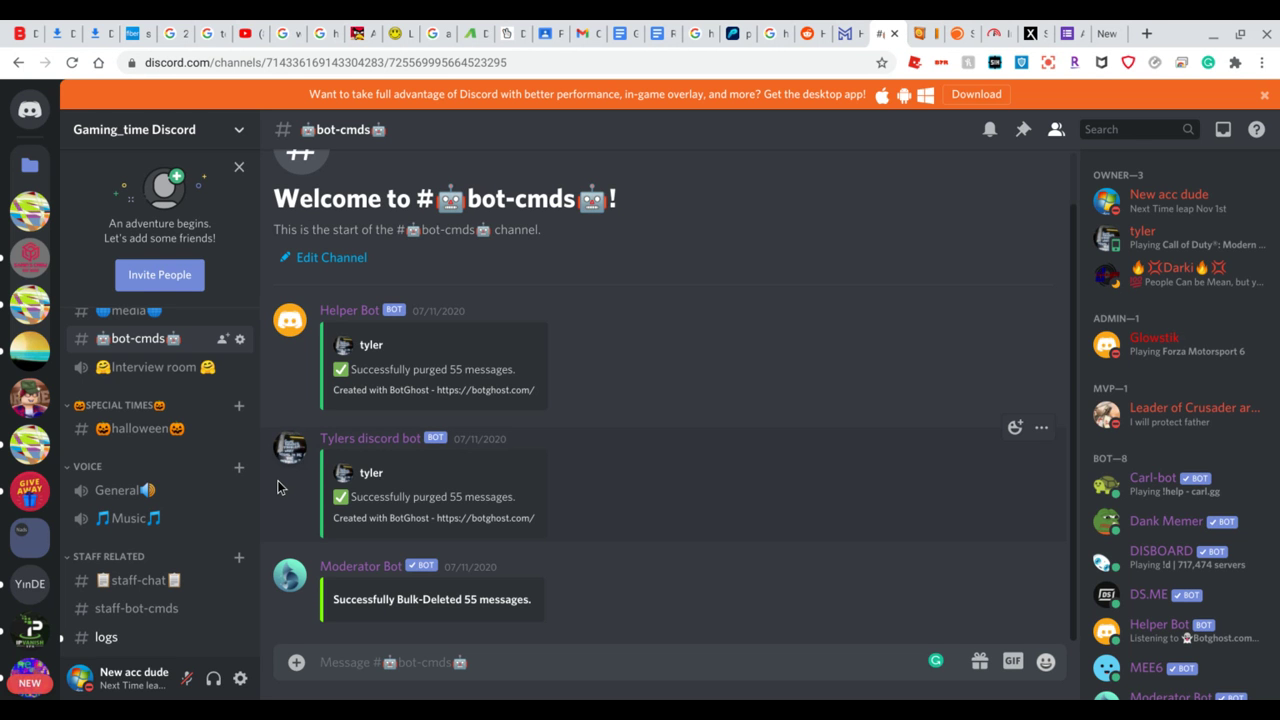
- Create a non-private text channel named "🔥summer🔥" in the Special Times category
click(238, 405)
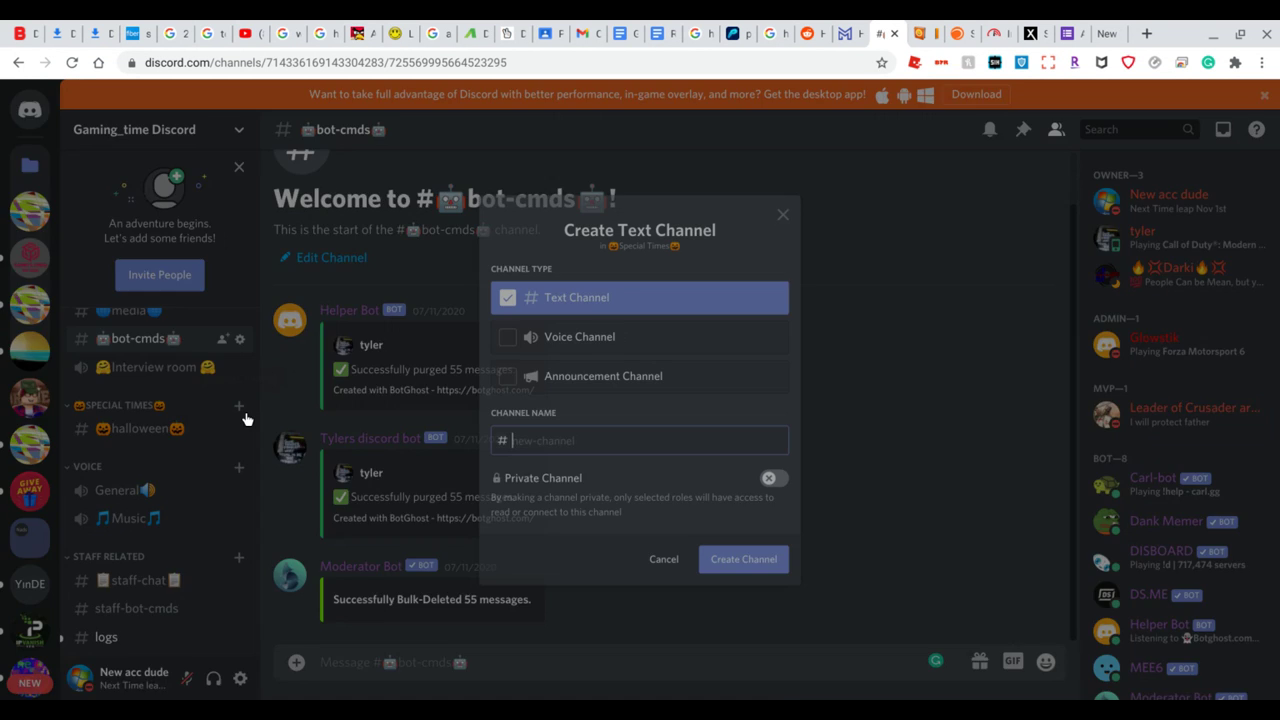
text(🔥)
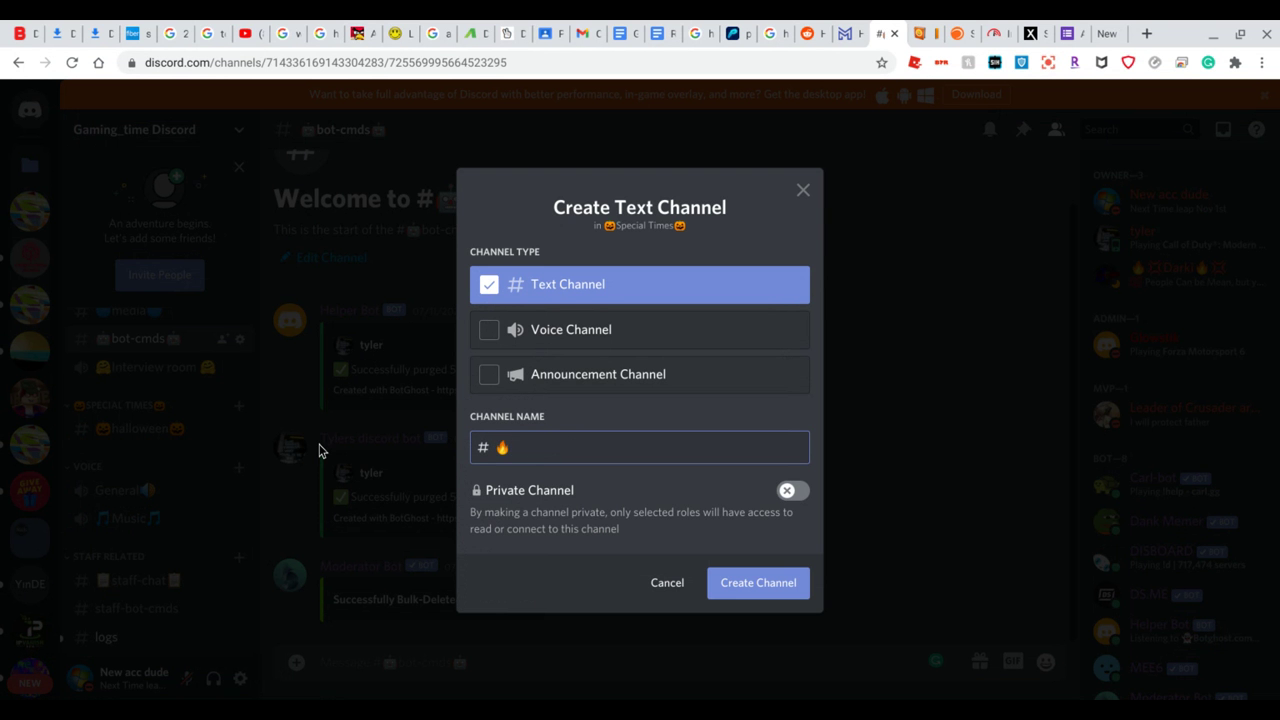
text(summer)
text(🔥)
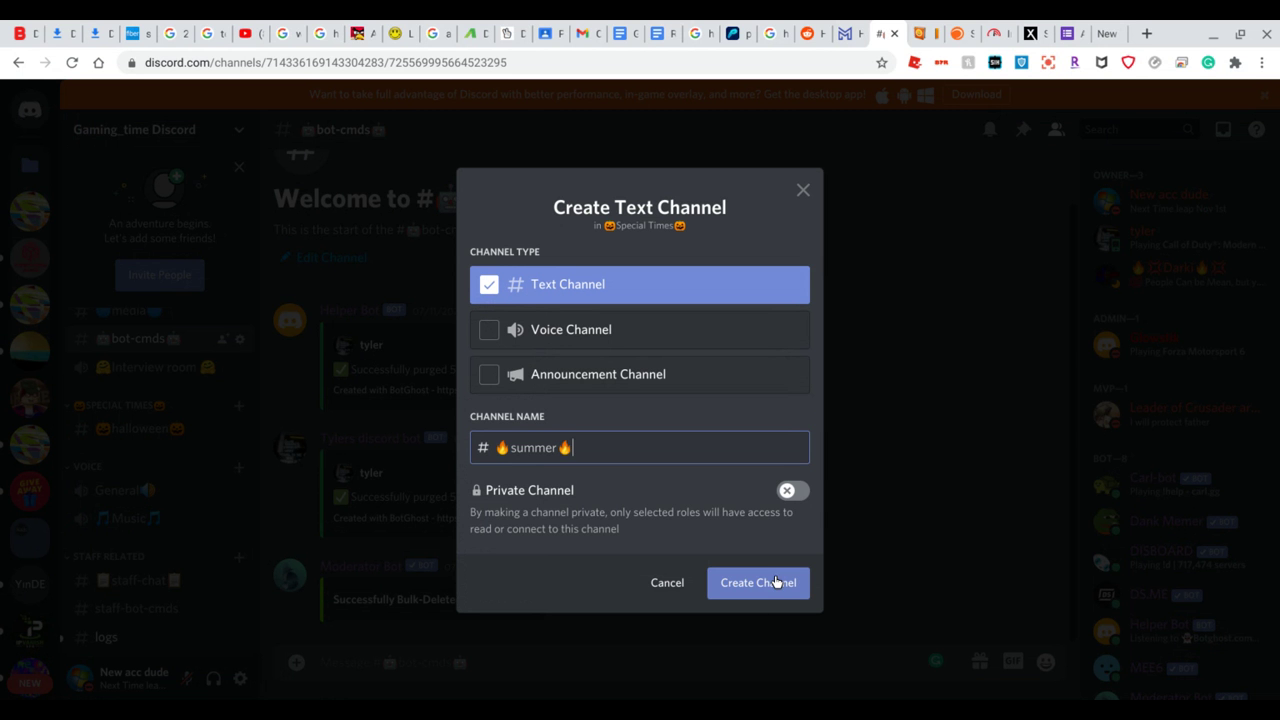
click(771, 586)
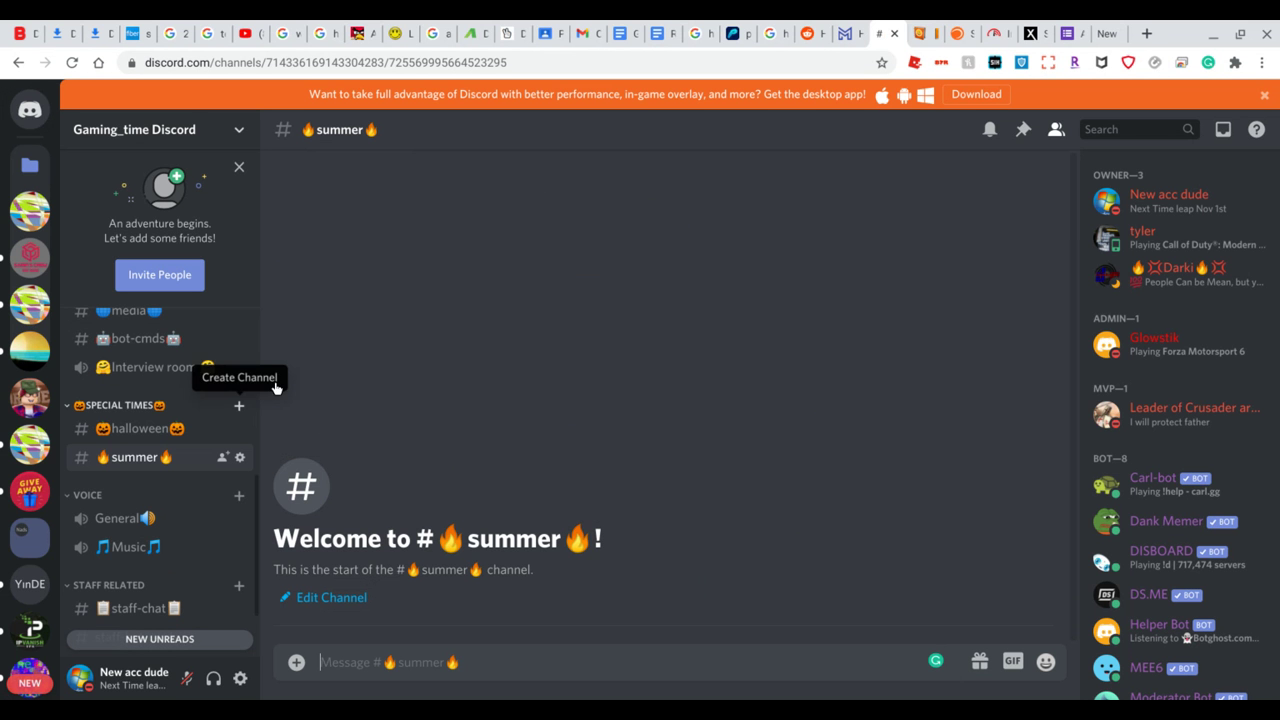
- Switch to Emojipedia, search for "christmas tree" and copy the Christmas Tree emoji
click(925, 40)
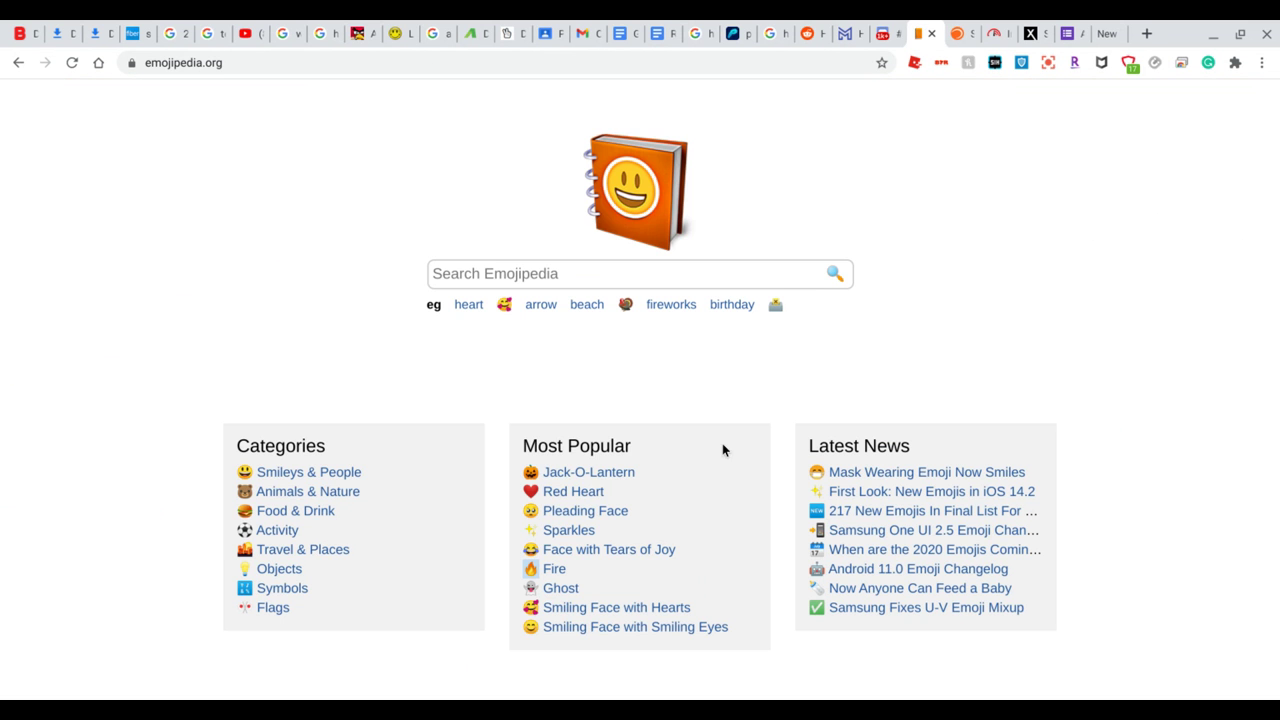
click(636, 276)
text(christ)
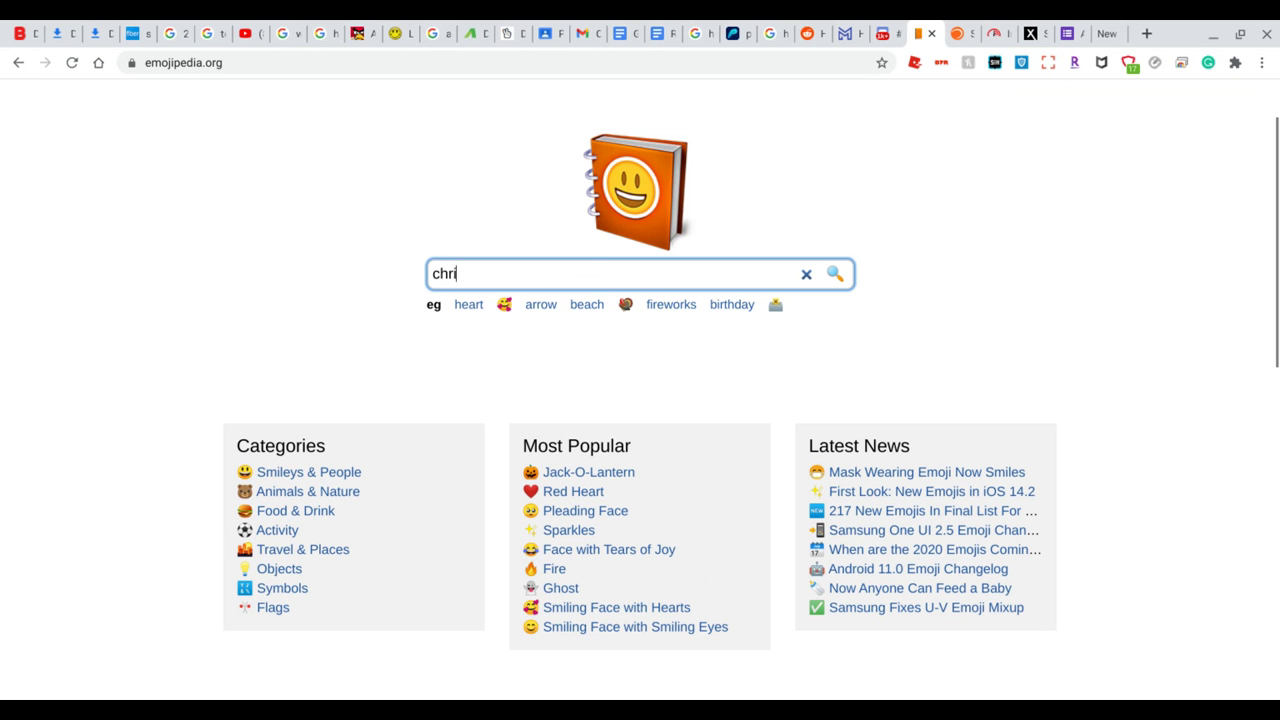
text(mas tree)
key(Return)
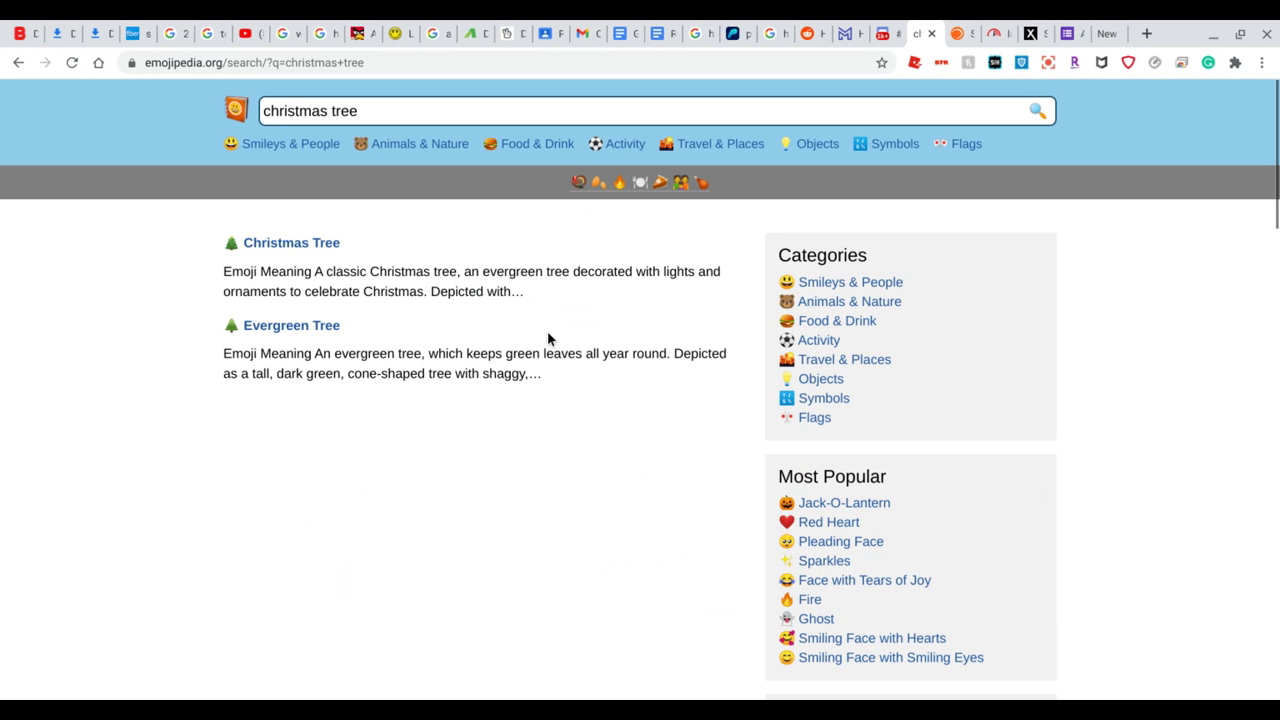
double_click(232, 244)
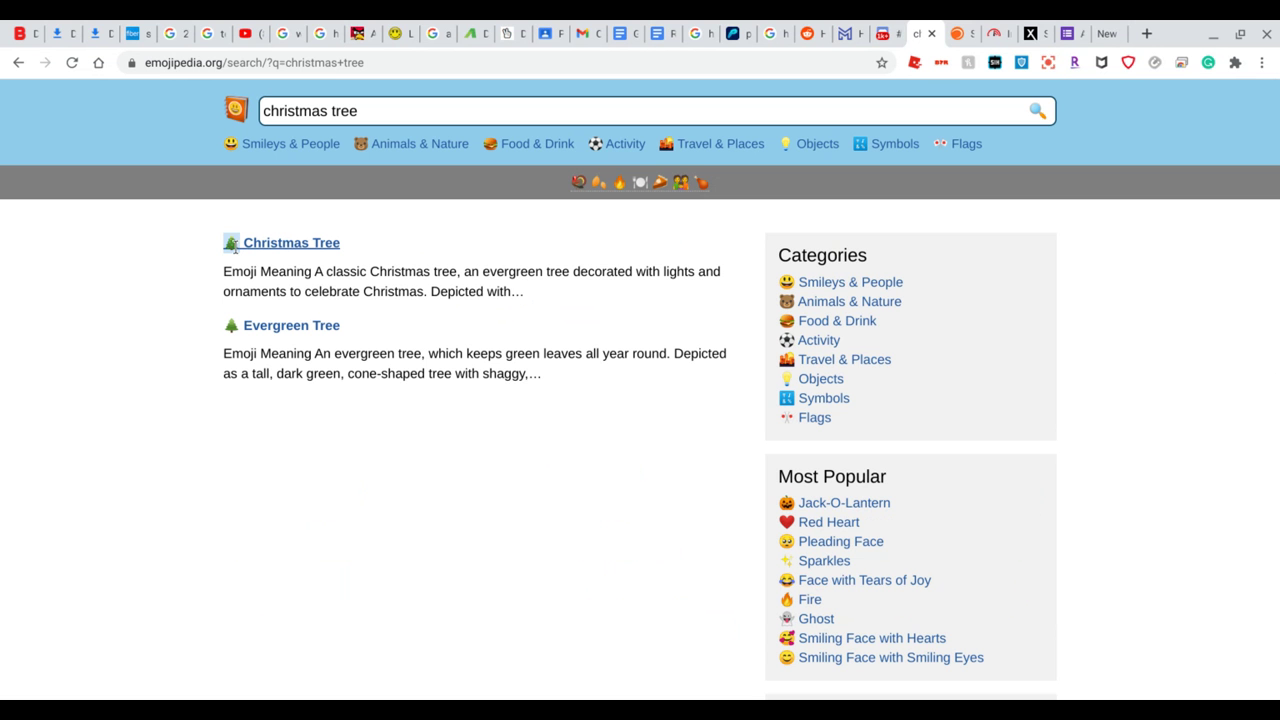
click(890, 32)
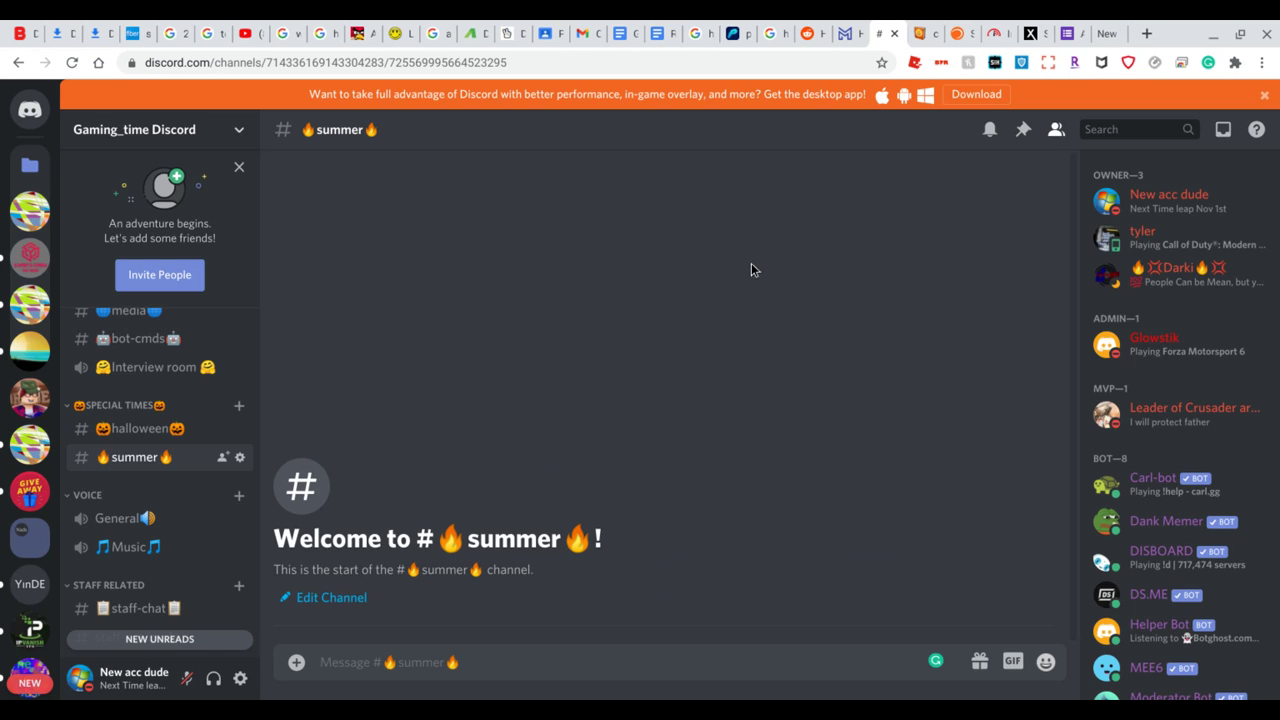
click(928, 38)
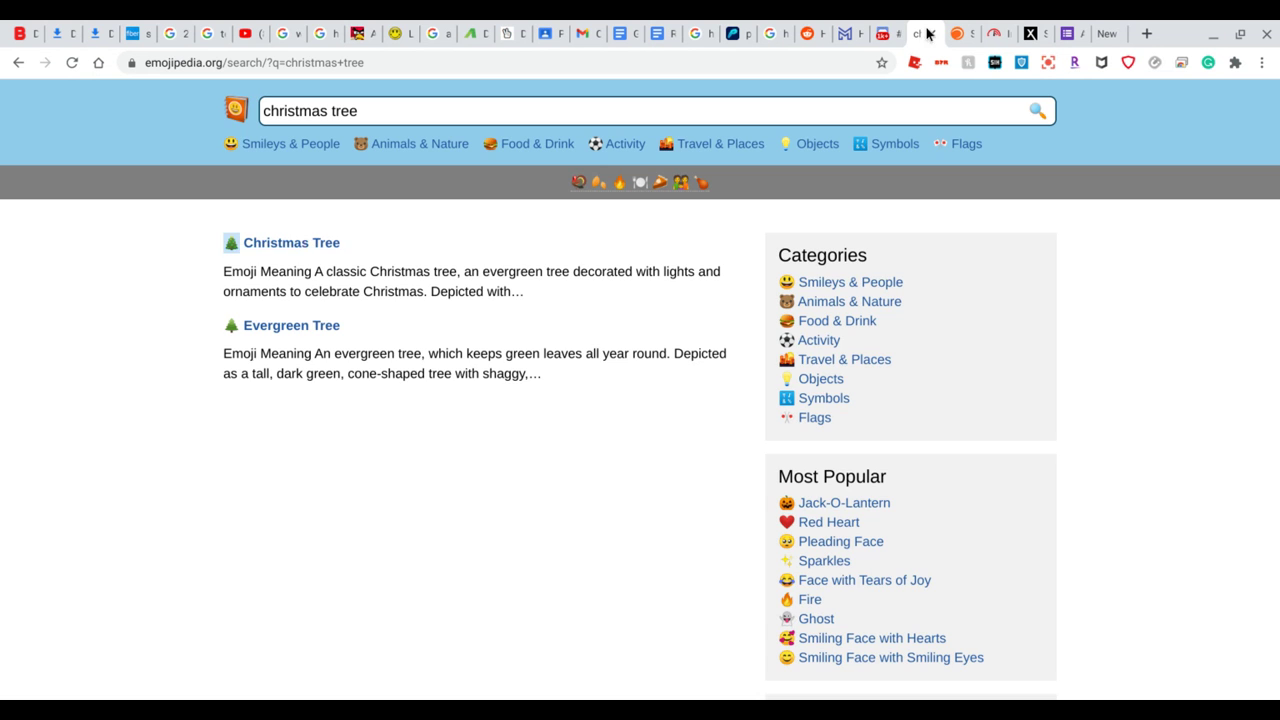
- Return to Discord and create a non-private text channel named "🎄christmas🎄" in the Special Times category
click(884, 33)
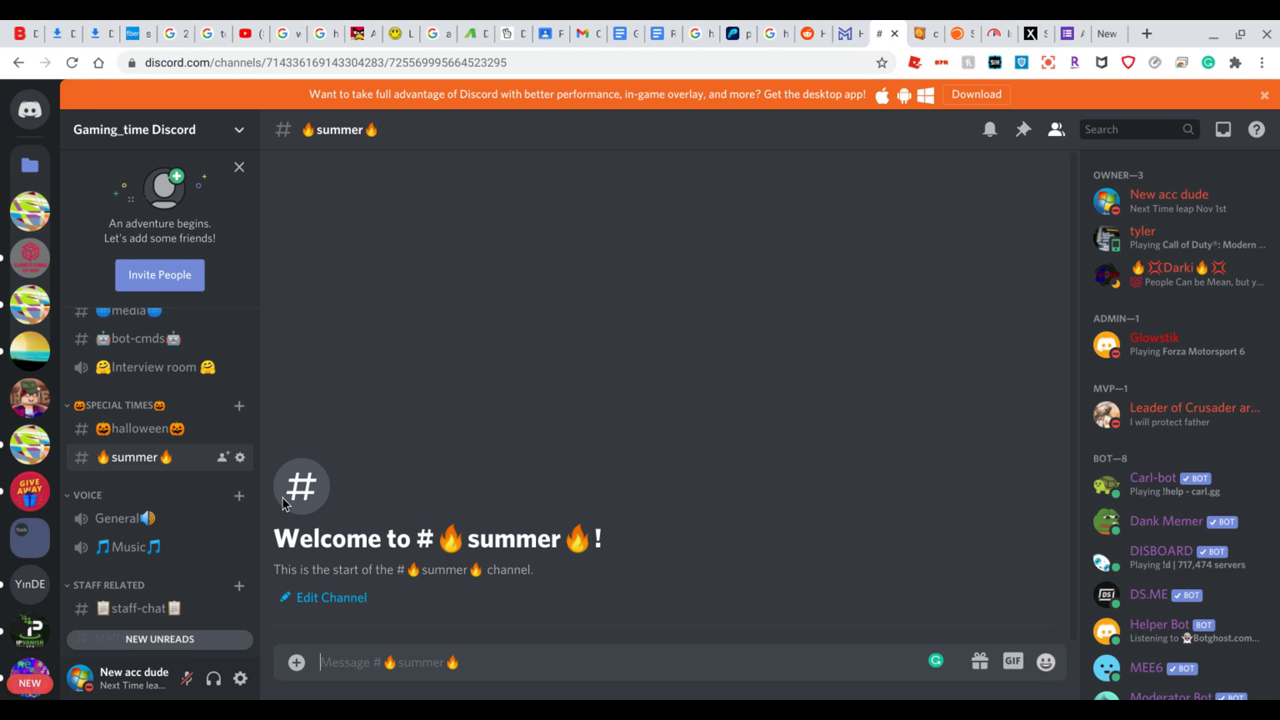
click(238, 406)
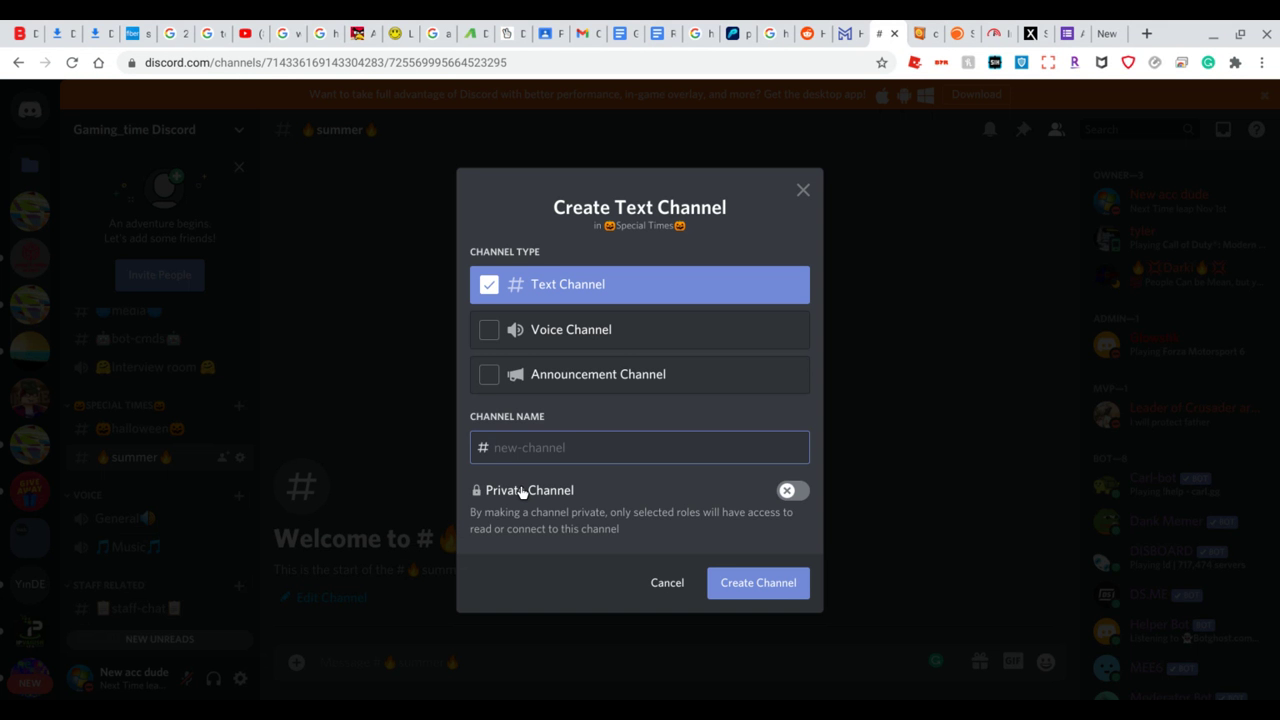
text(🌲)
text(christmas-t)
text(🌲)
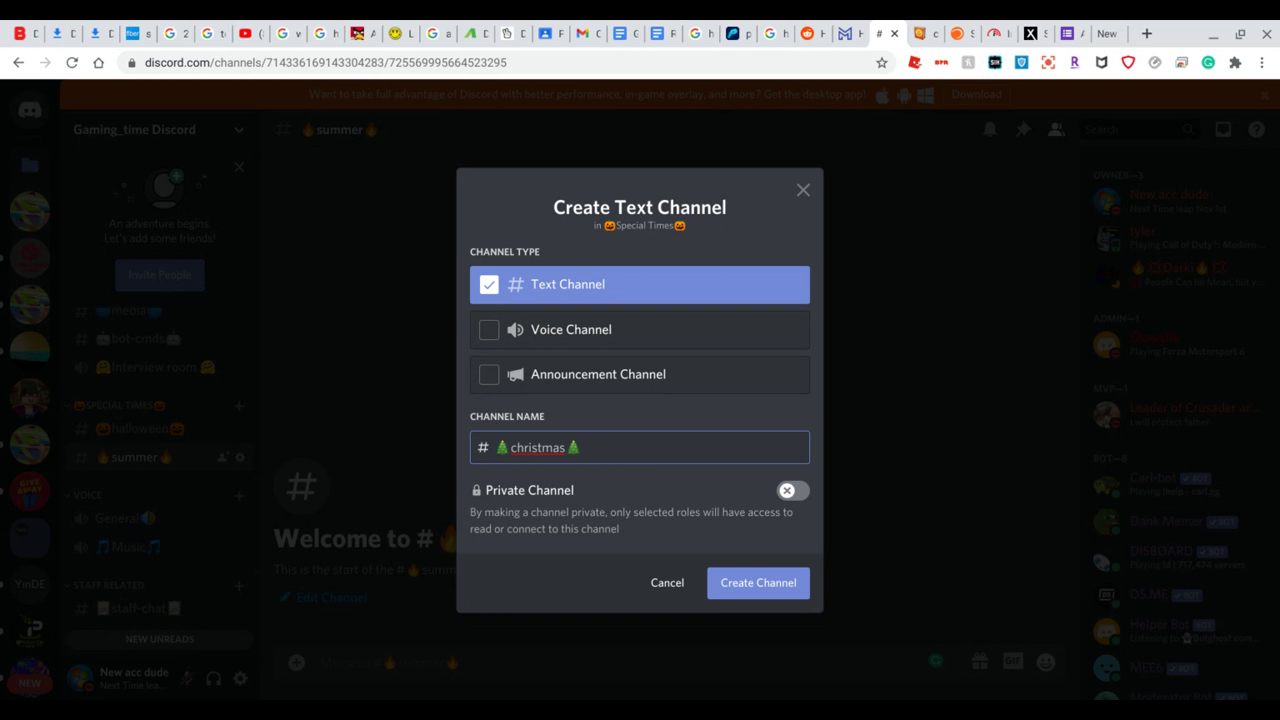
click(771, 588)
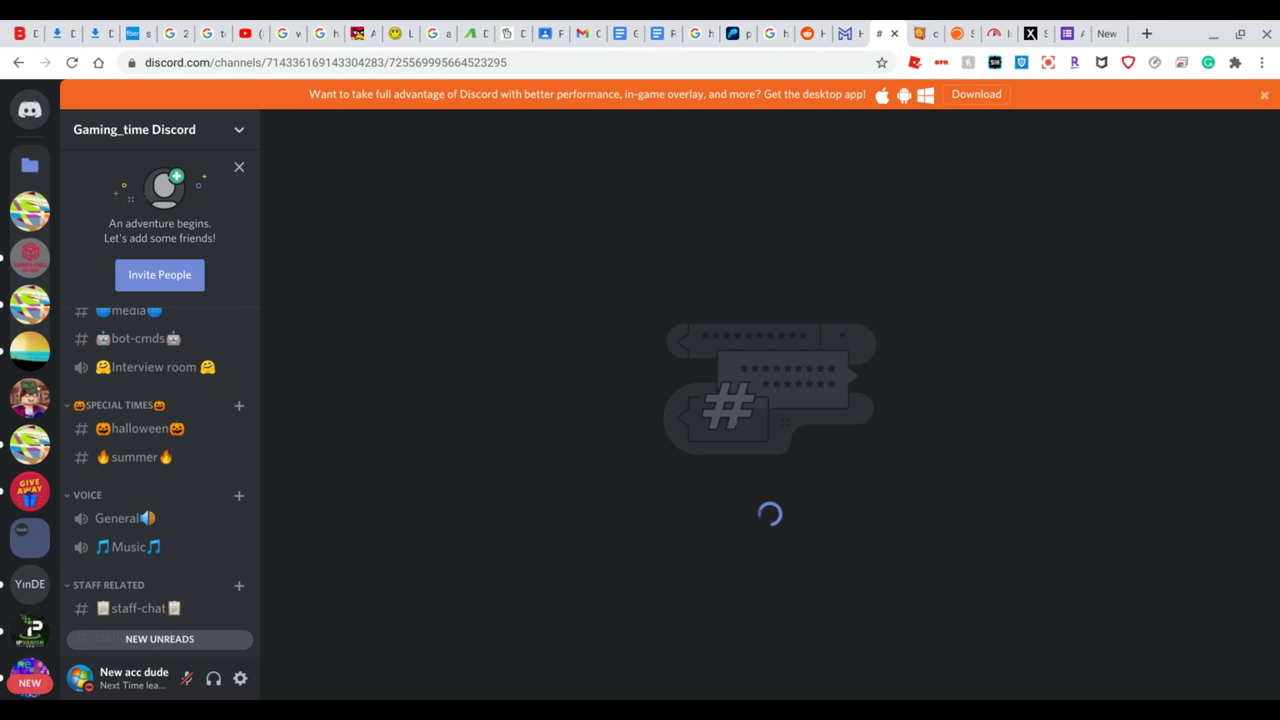
- Open the staff-bot-cmds channel and the logs channel under Staff Related to check the latest log entries
click(166, 648)
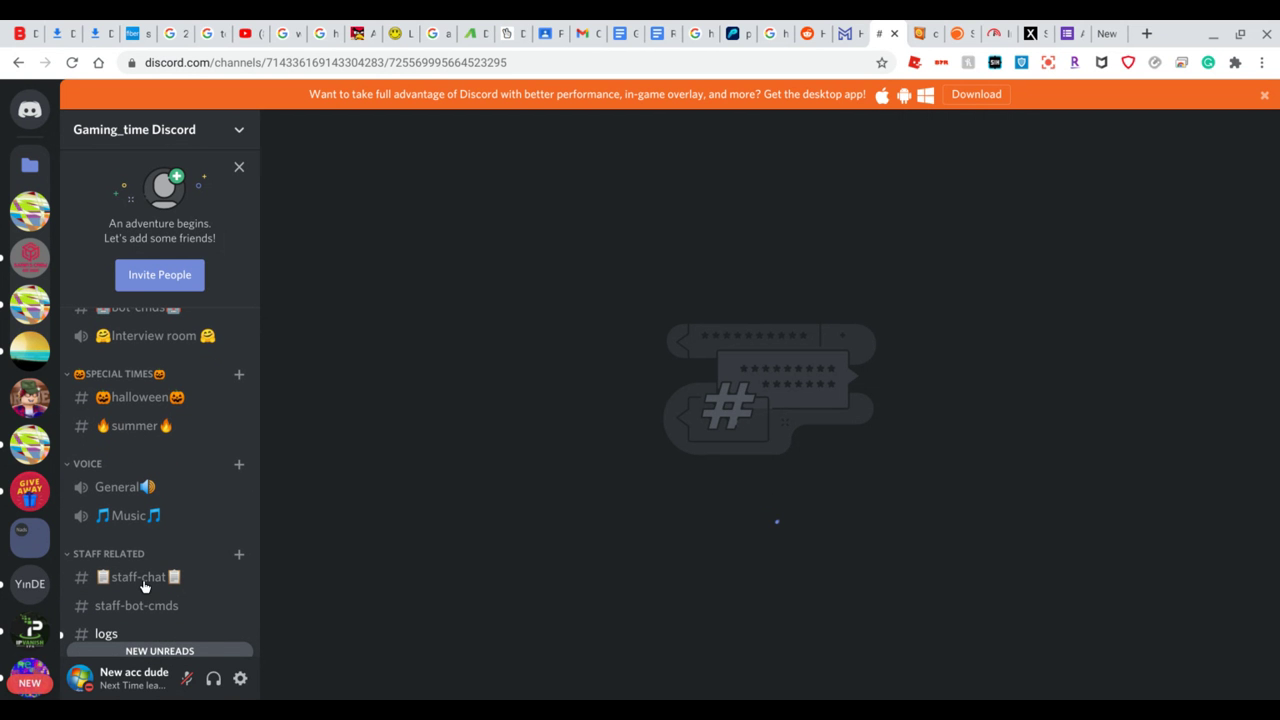
click(168, 605)
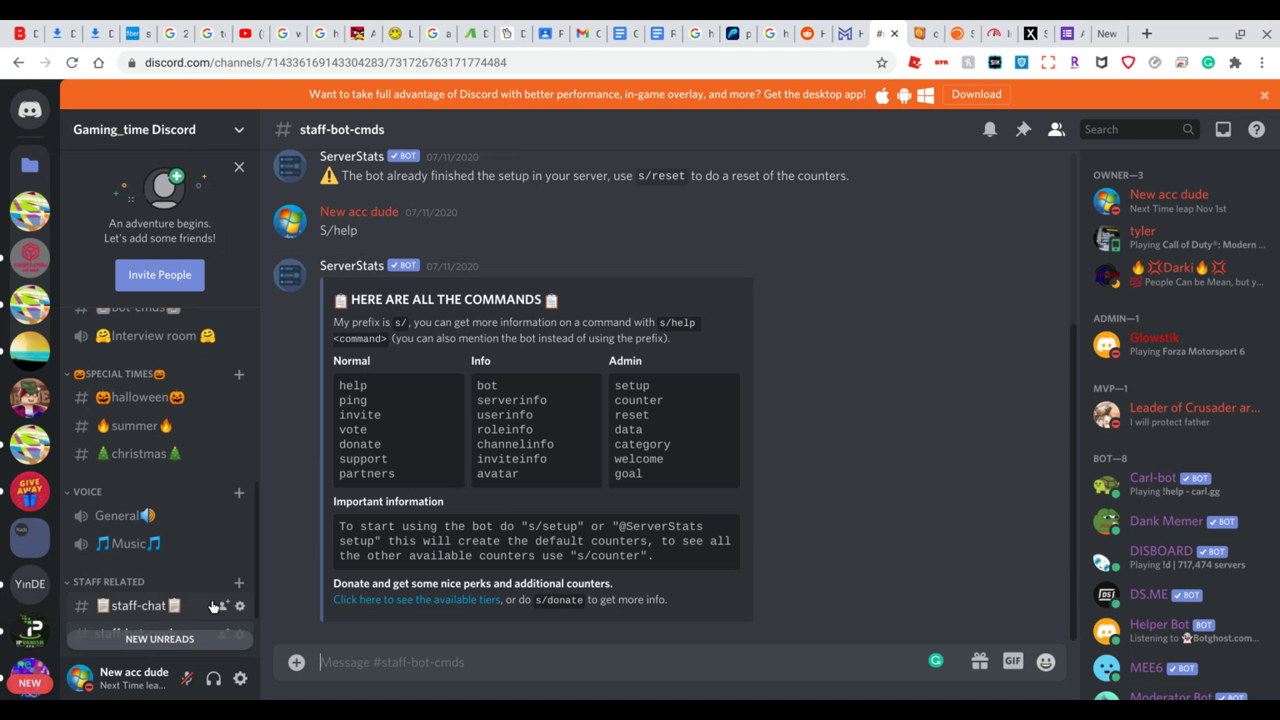
scroll(224, 612, down, 2)
click(138, 569)
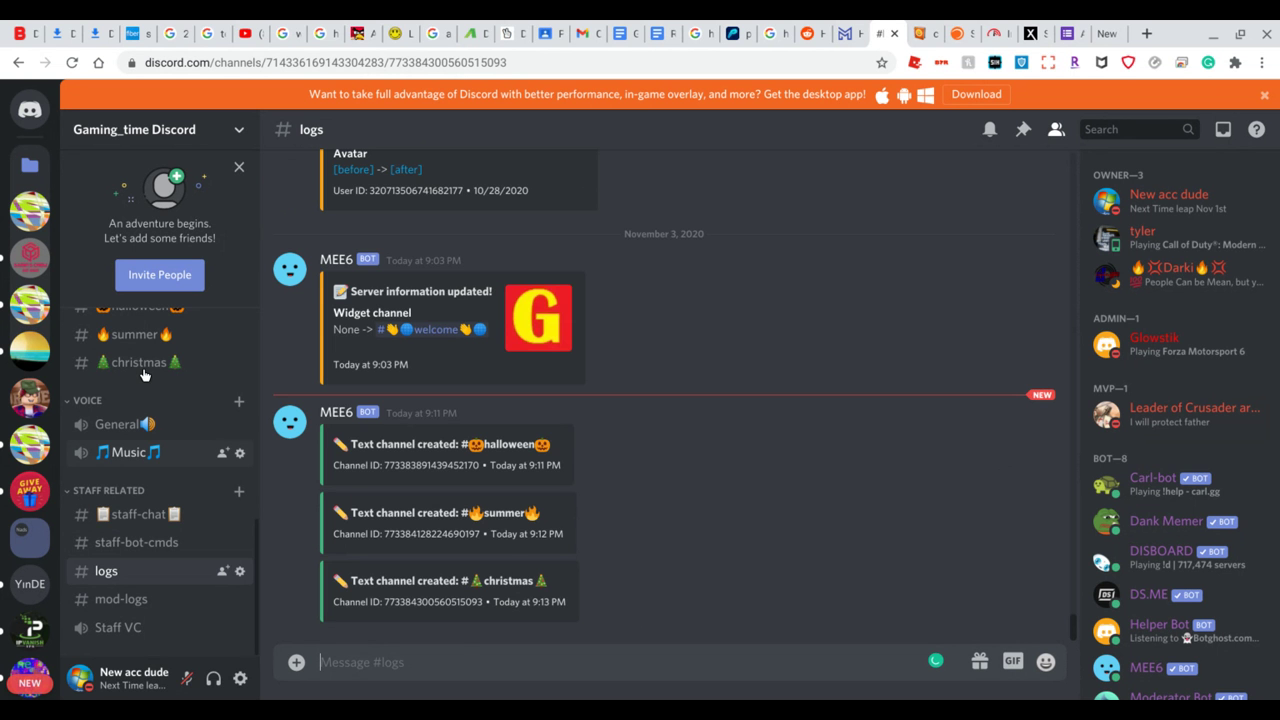
- View the new christmas channel under Special Times and open the general channel in the Chat category
click(143, 368)
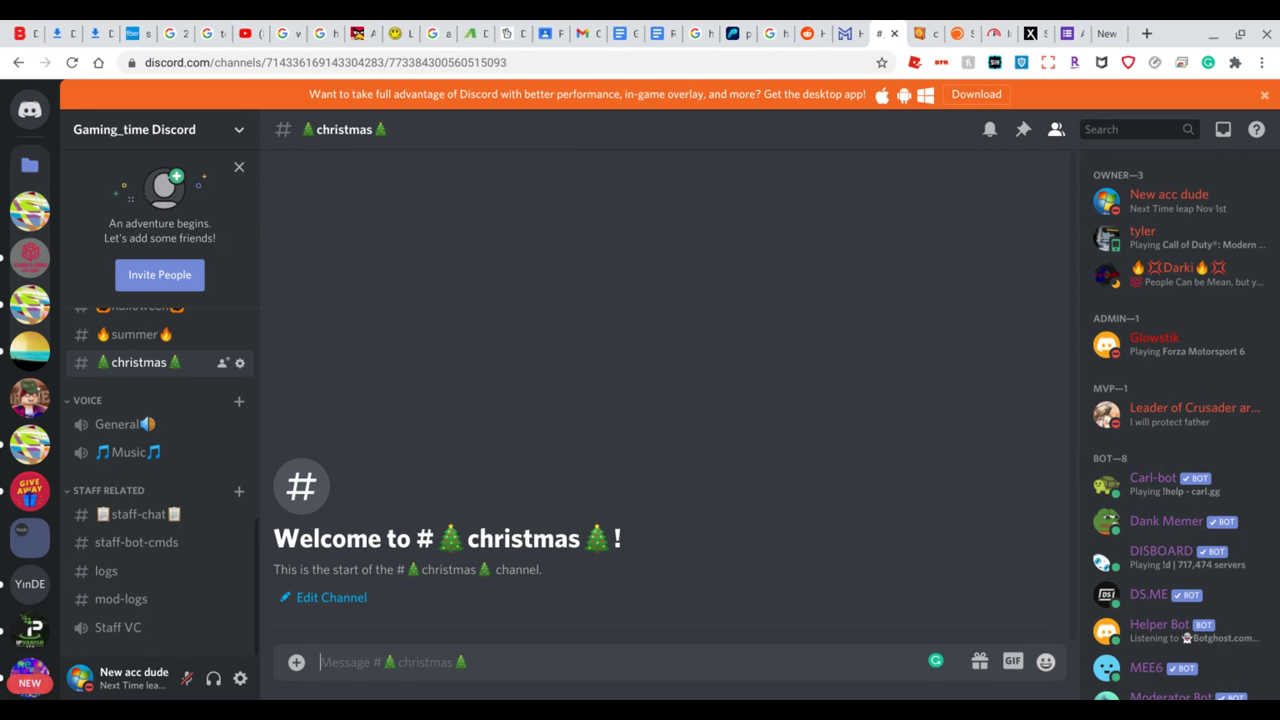
scroll(145, 375, up, 1)
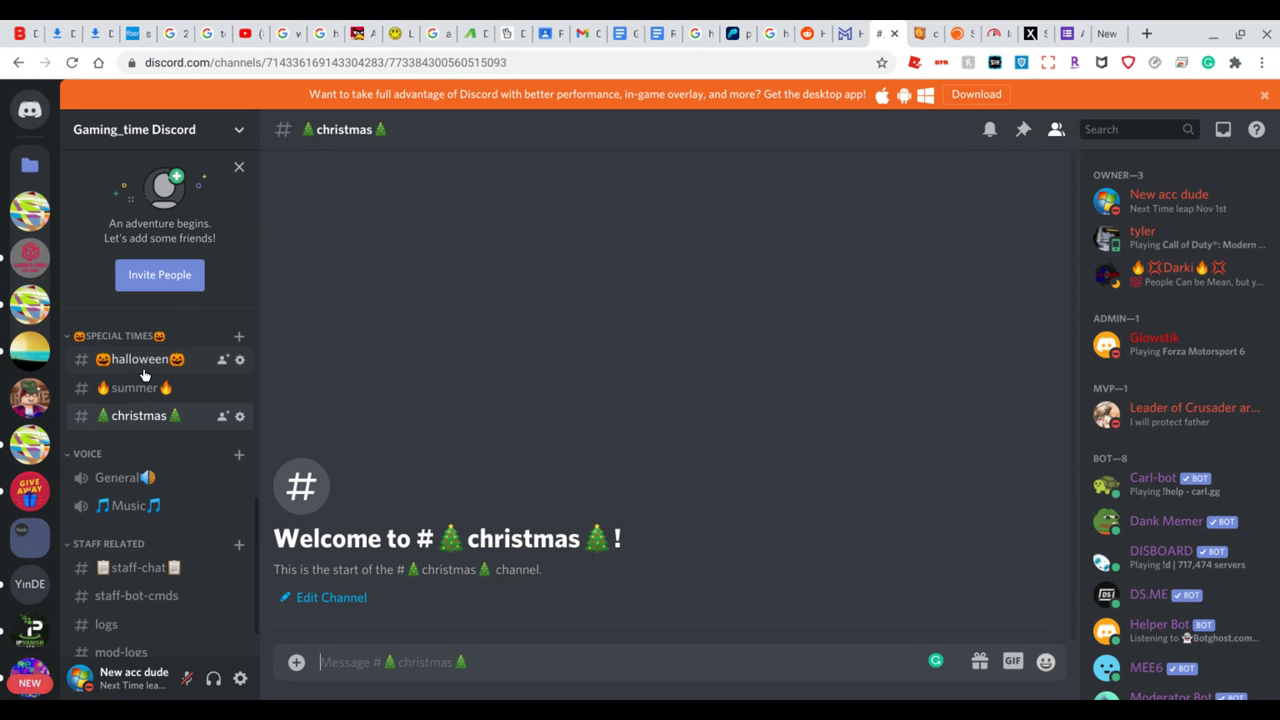
scroll(145, 375, up, 4)
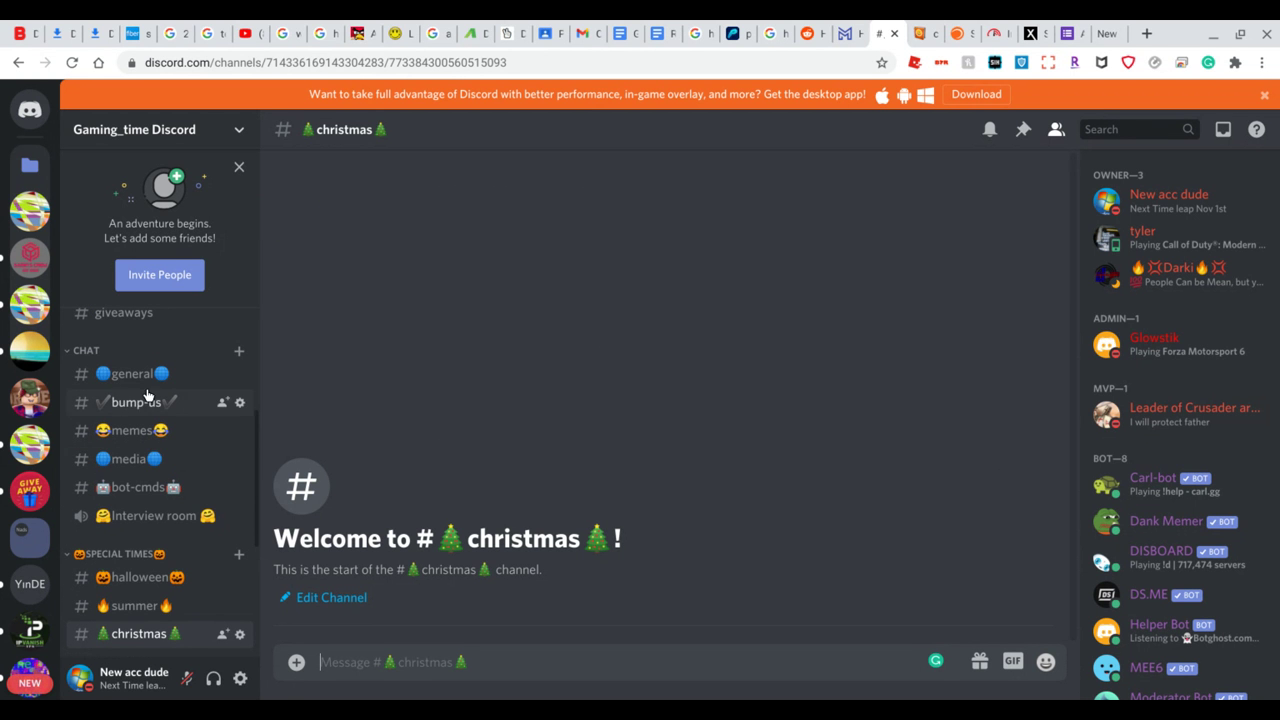
click(150, 377)
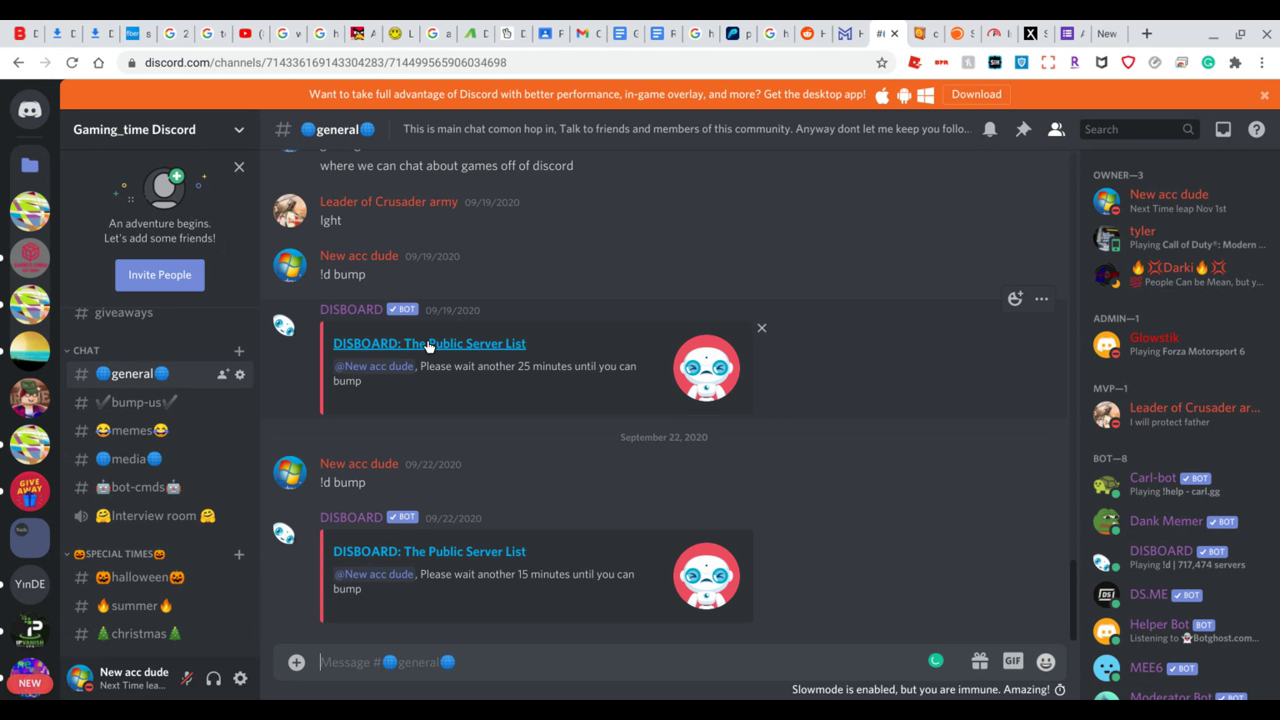
click(910, 40)
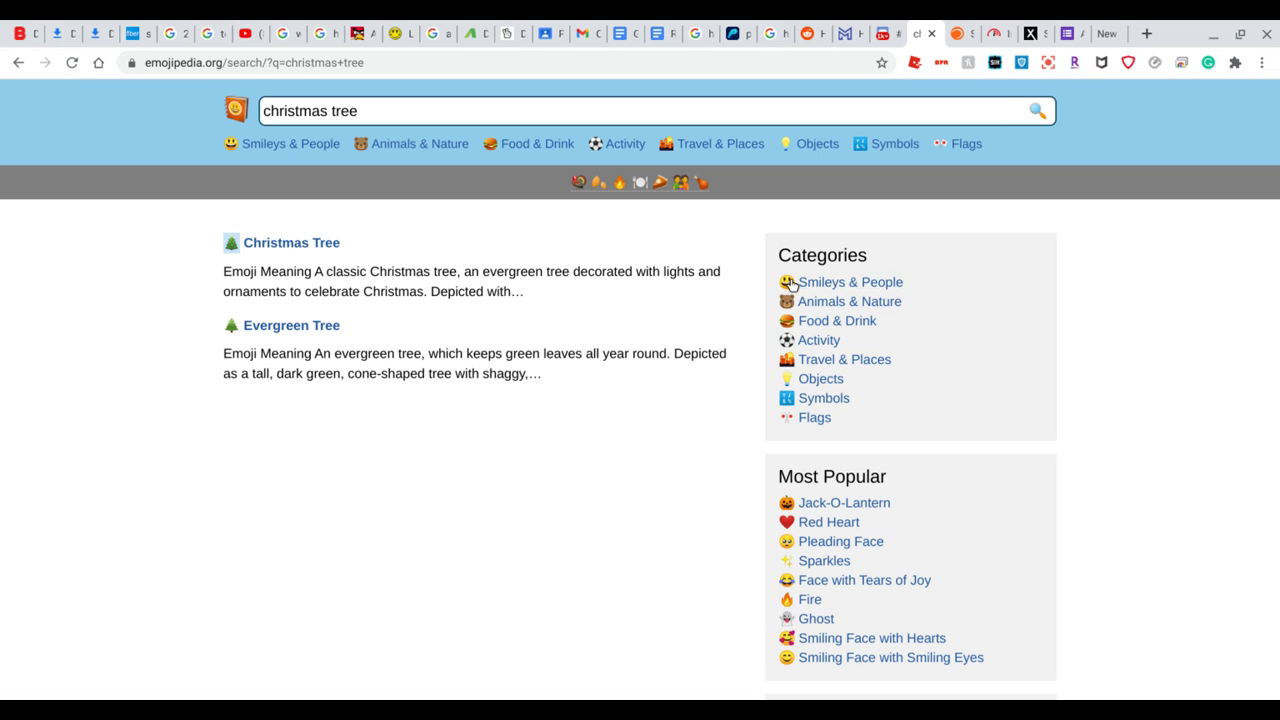
click(886, 34)
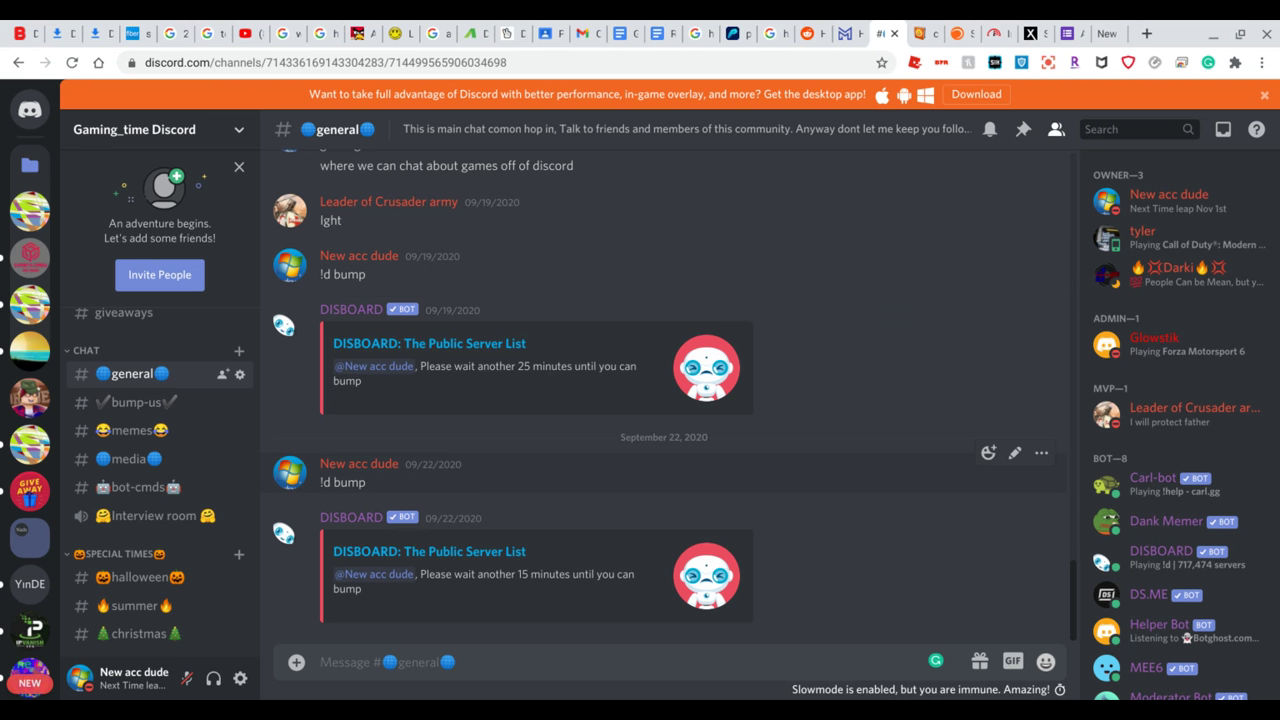
text(i just remembe)
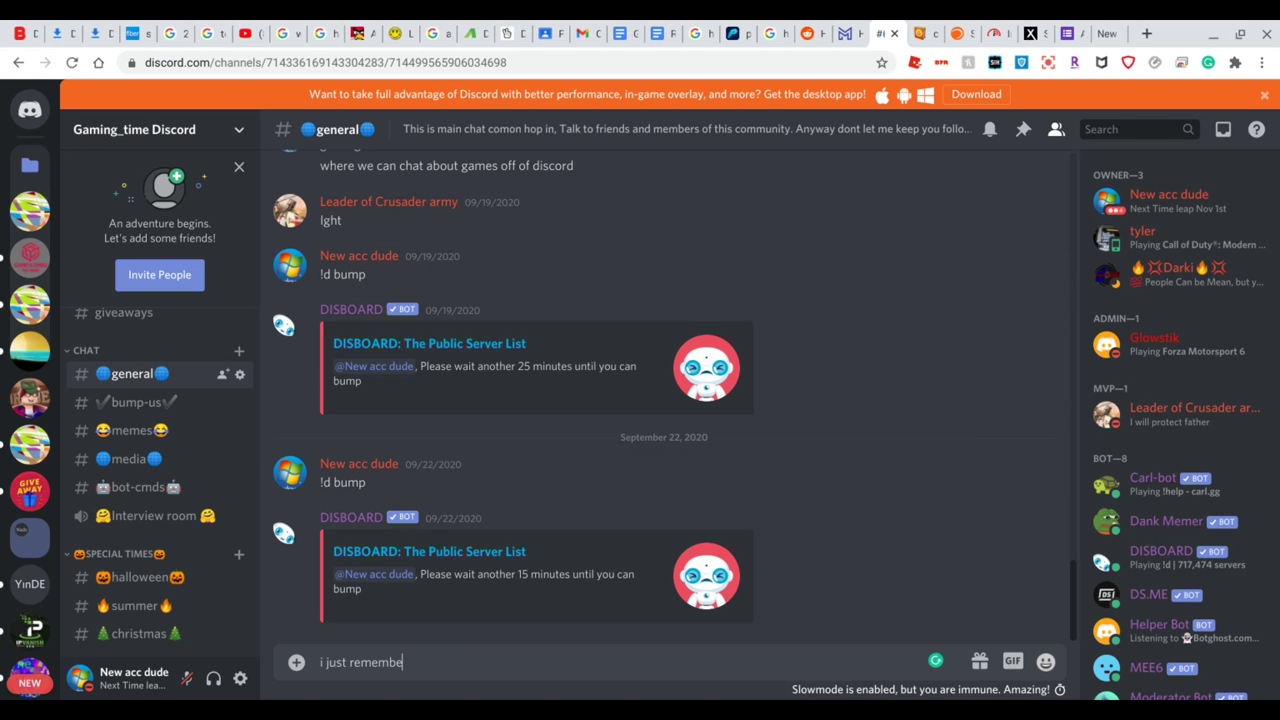
text(red lol)
key(BackSpace)
key(ctrl+a)
key(BackSpace)
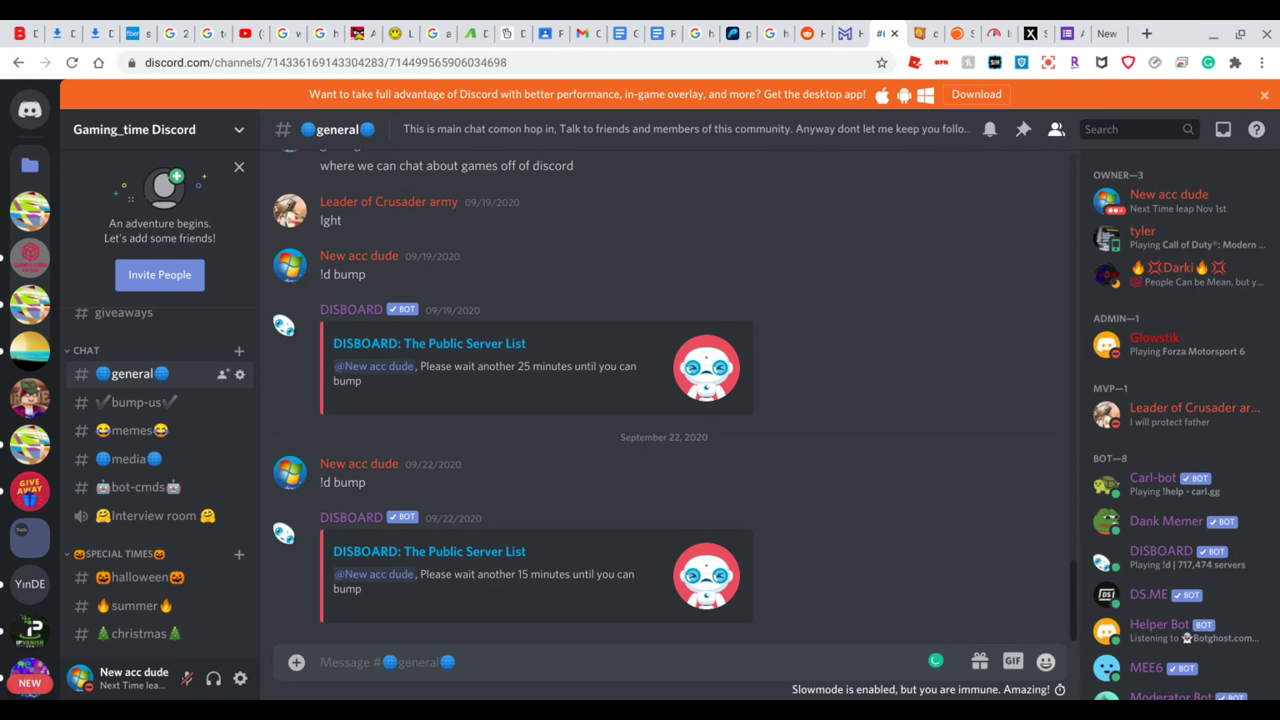
click(239, 487)
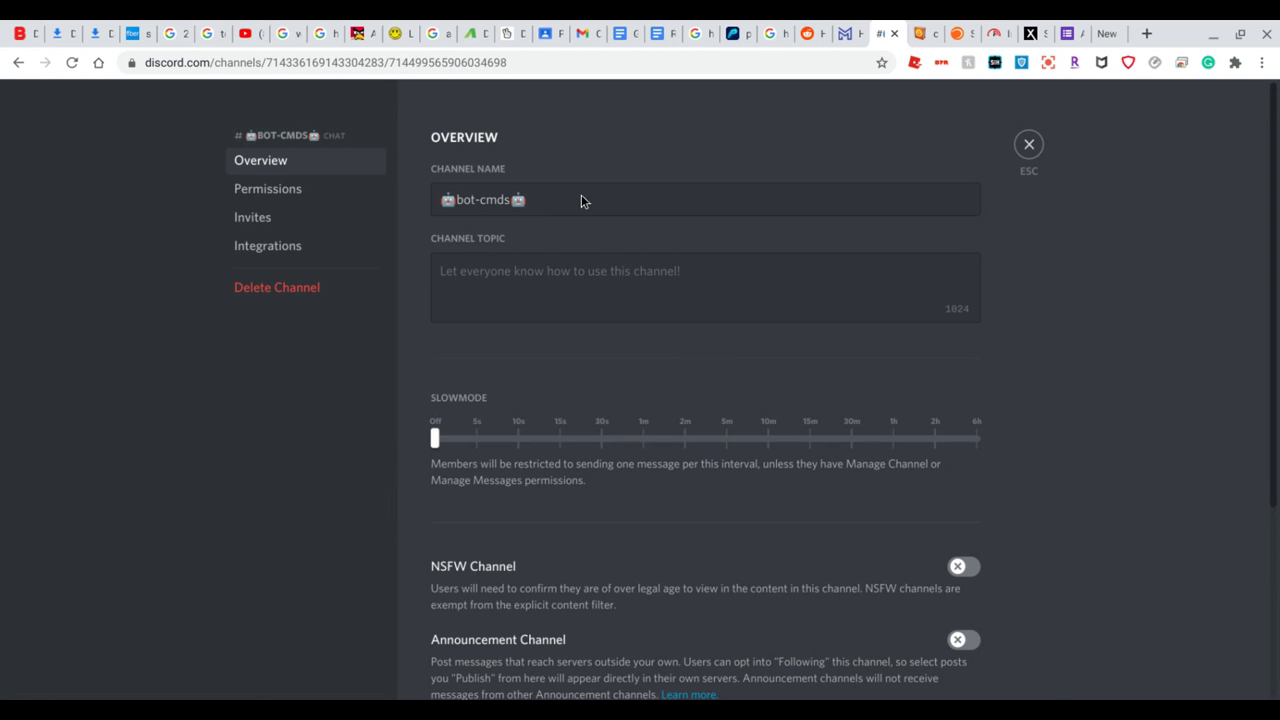
key(Escape)
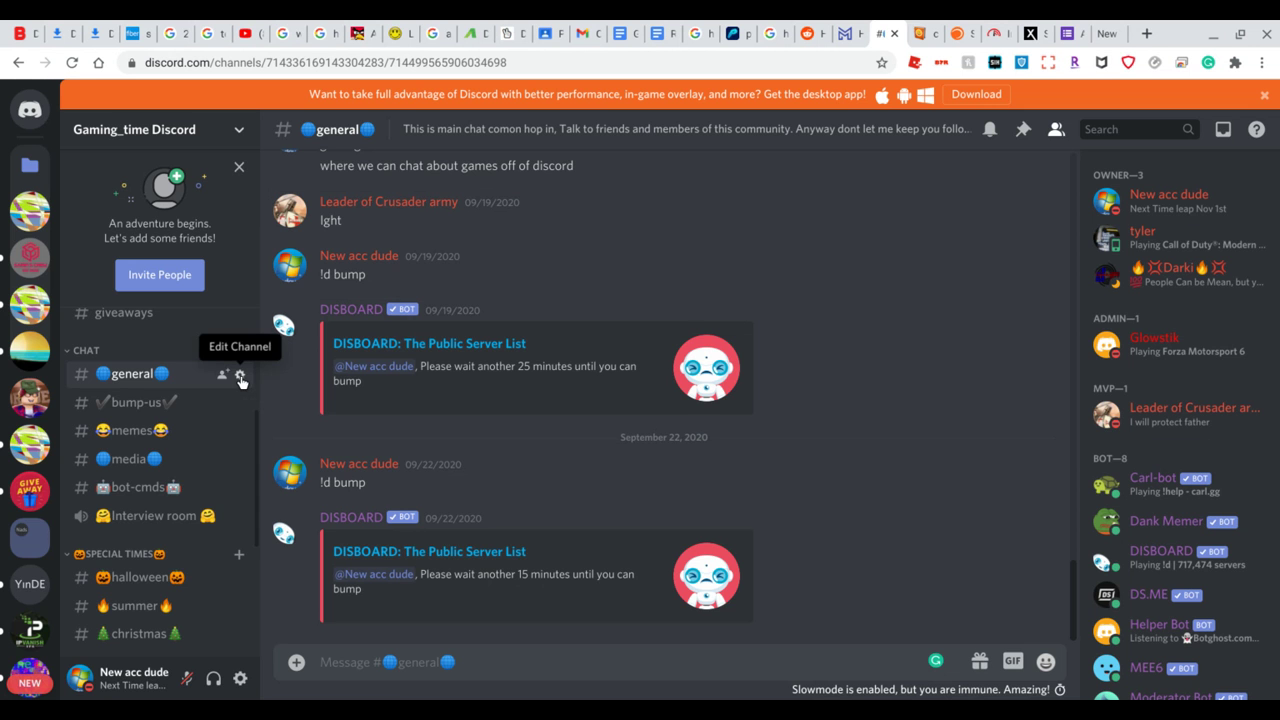
- Rename the general channel in the Chat category to "🙃general🙃", save the change and close its settings
click(240, 378)
click(566, 200)
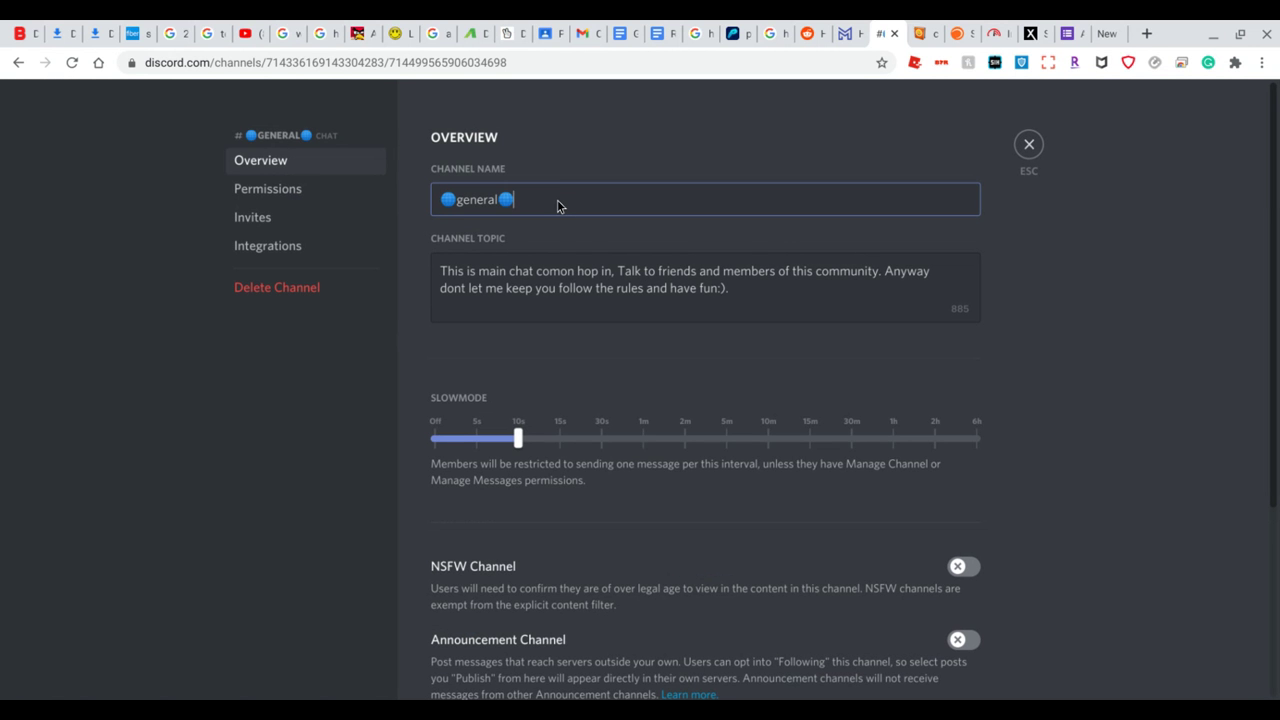
key(BackSpace)
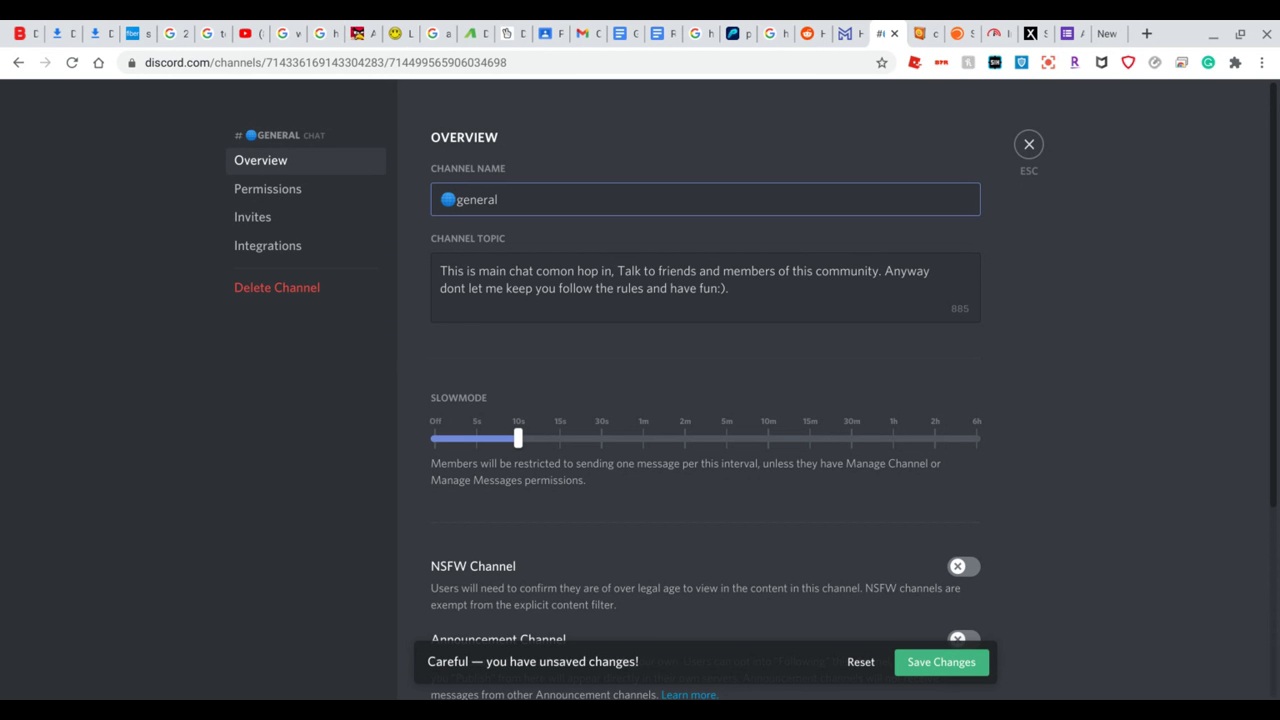
text(🙃)
click(458, 199)
key(BackSpace)
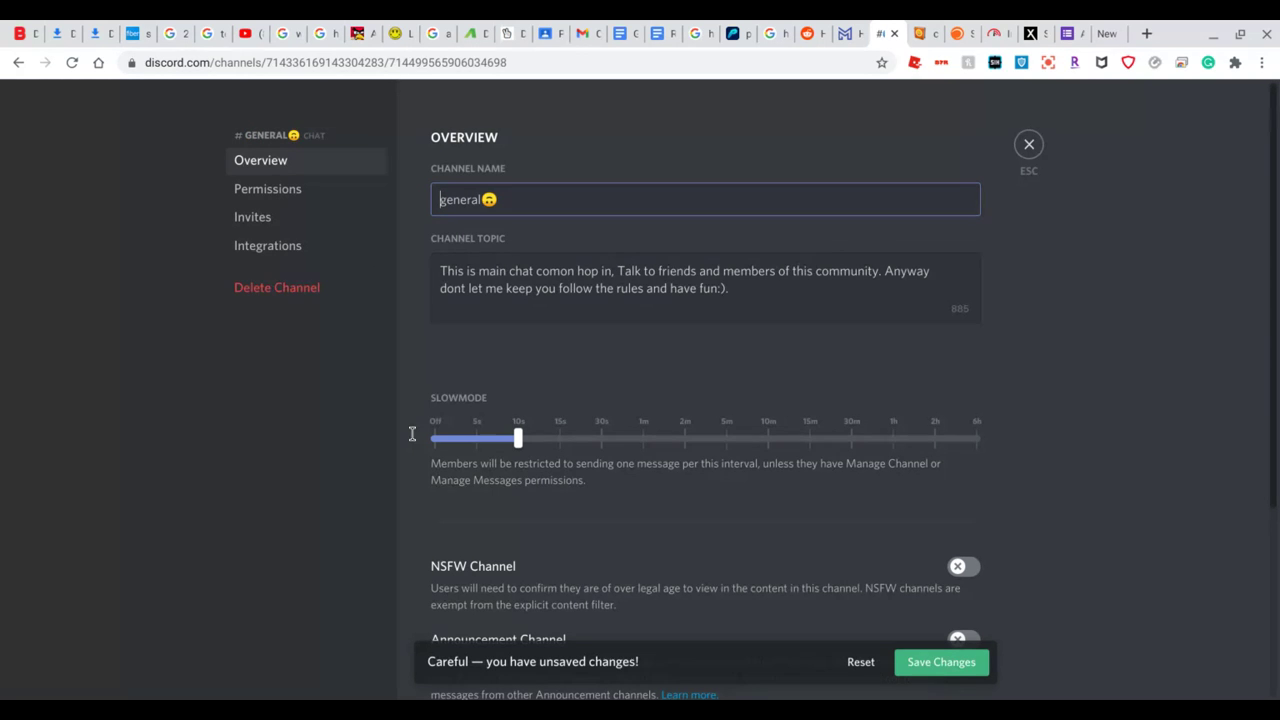
text(🙃)
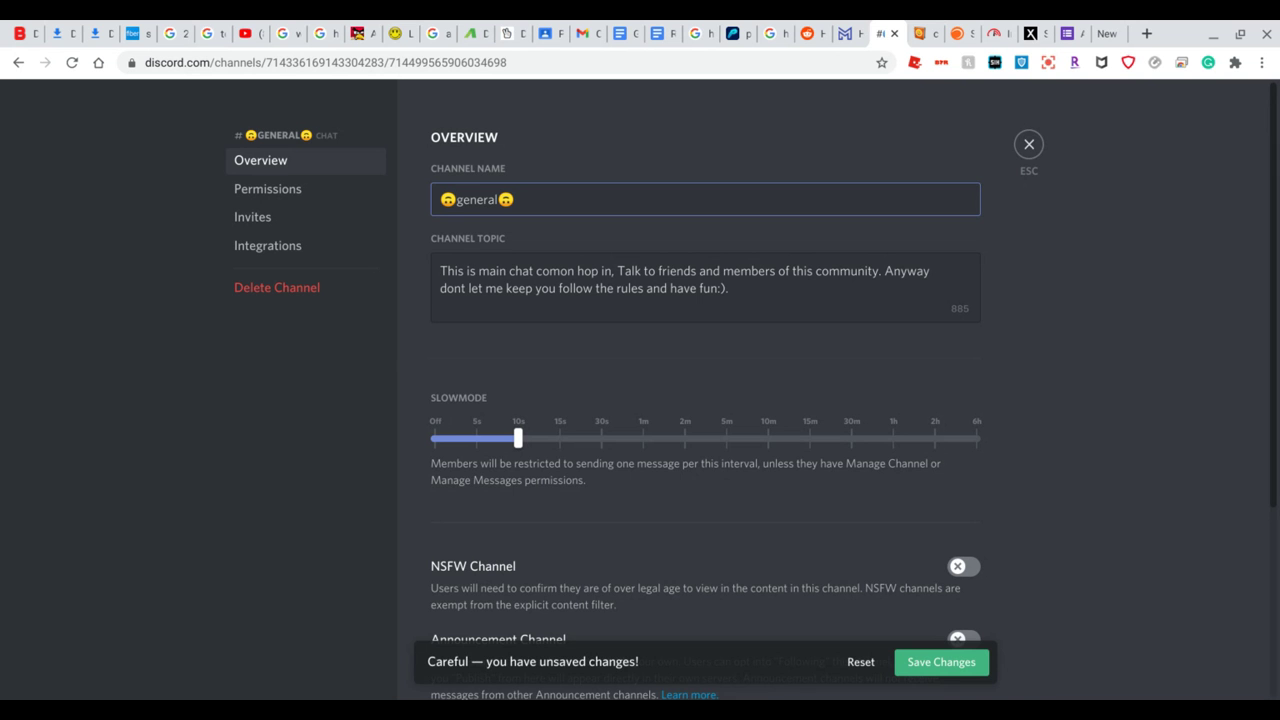
click(1030, 148)
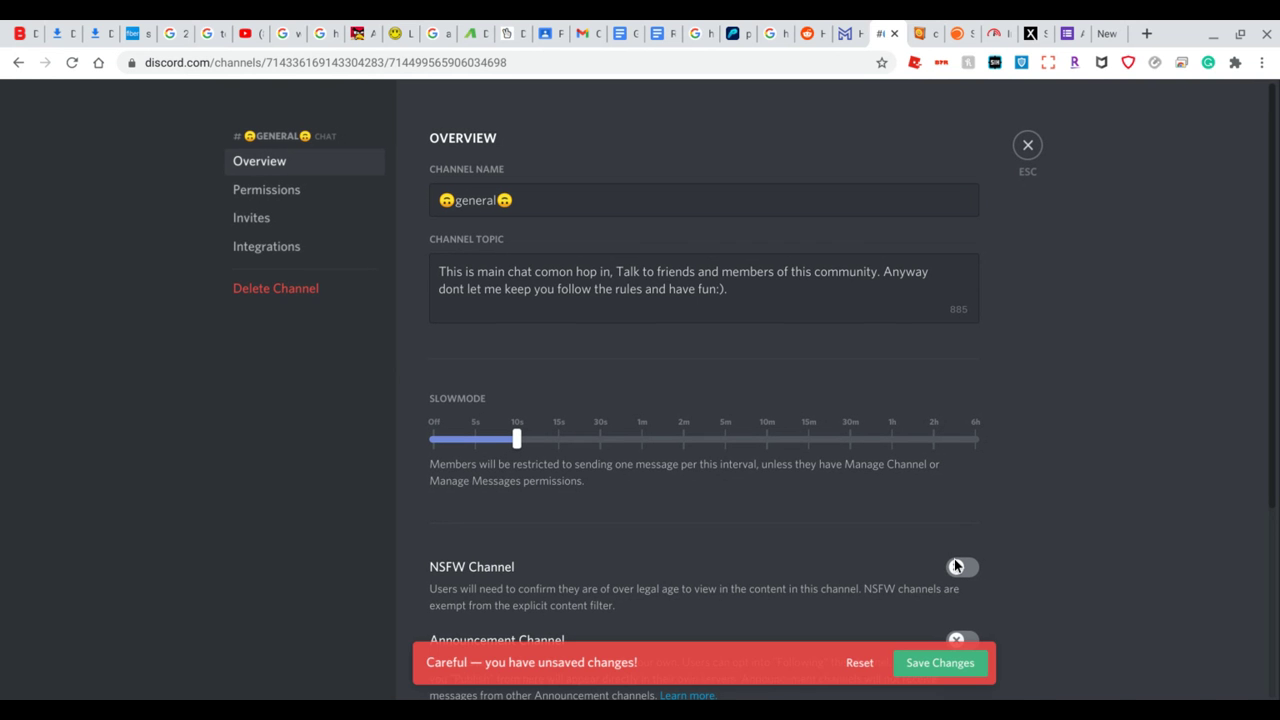
click(945, 665)
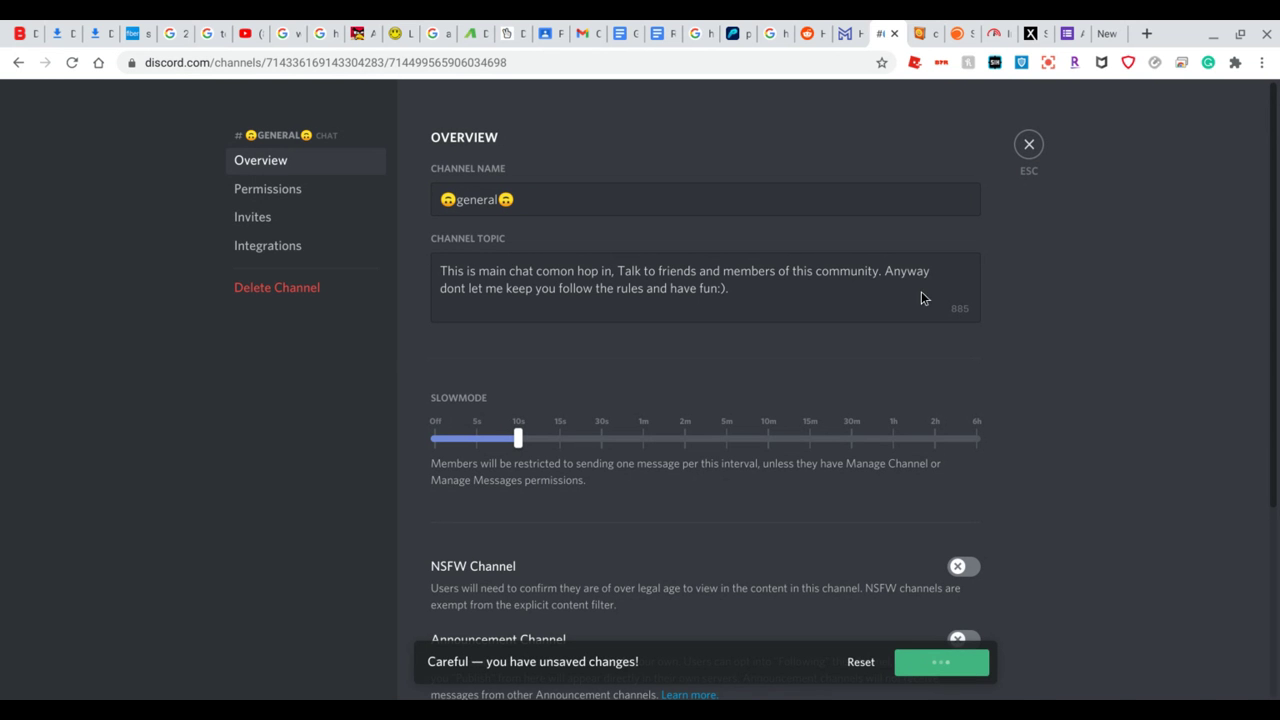
click(1027, 146)
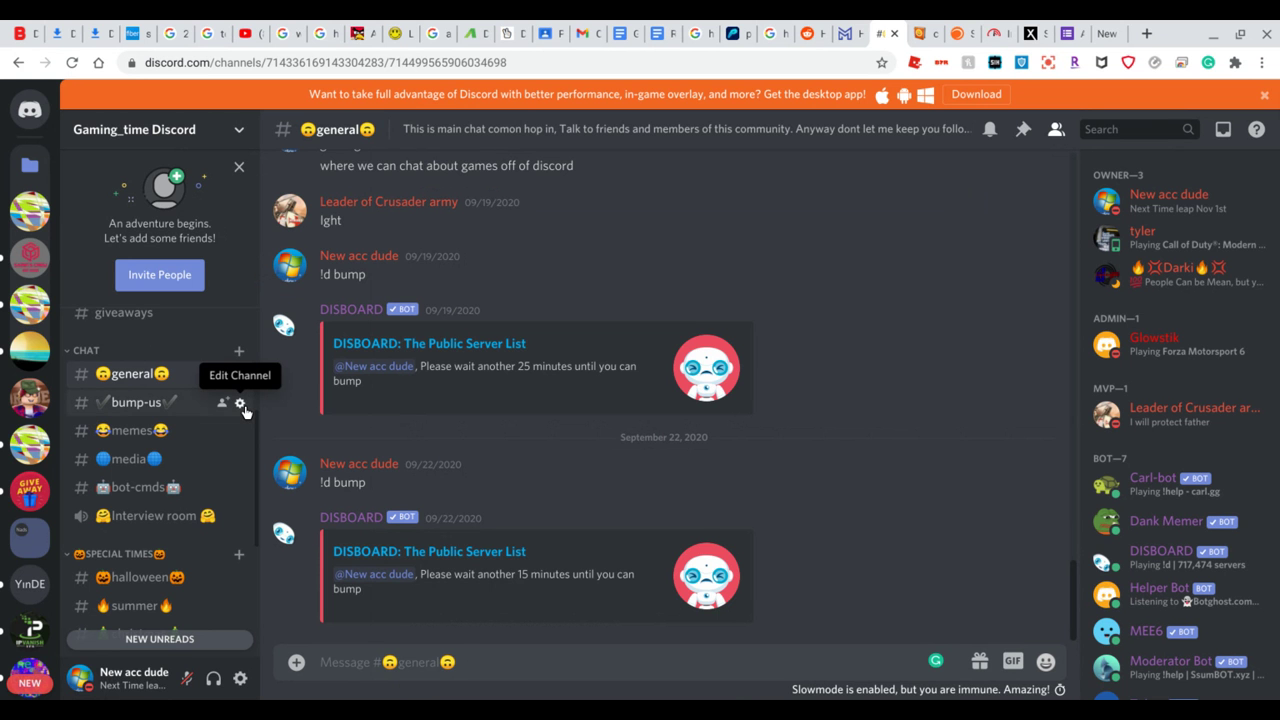
- Rename the bump-us channel in the Chat category to "🏁bump-us🏁", save the change and close its settings
click(240, 403)
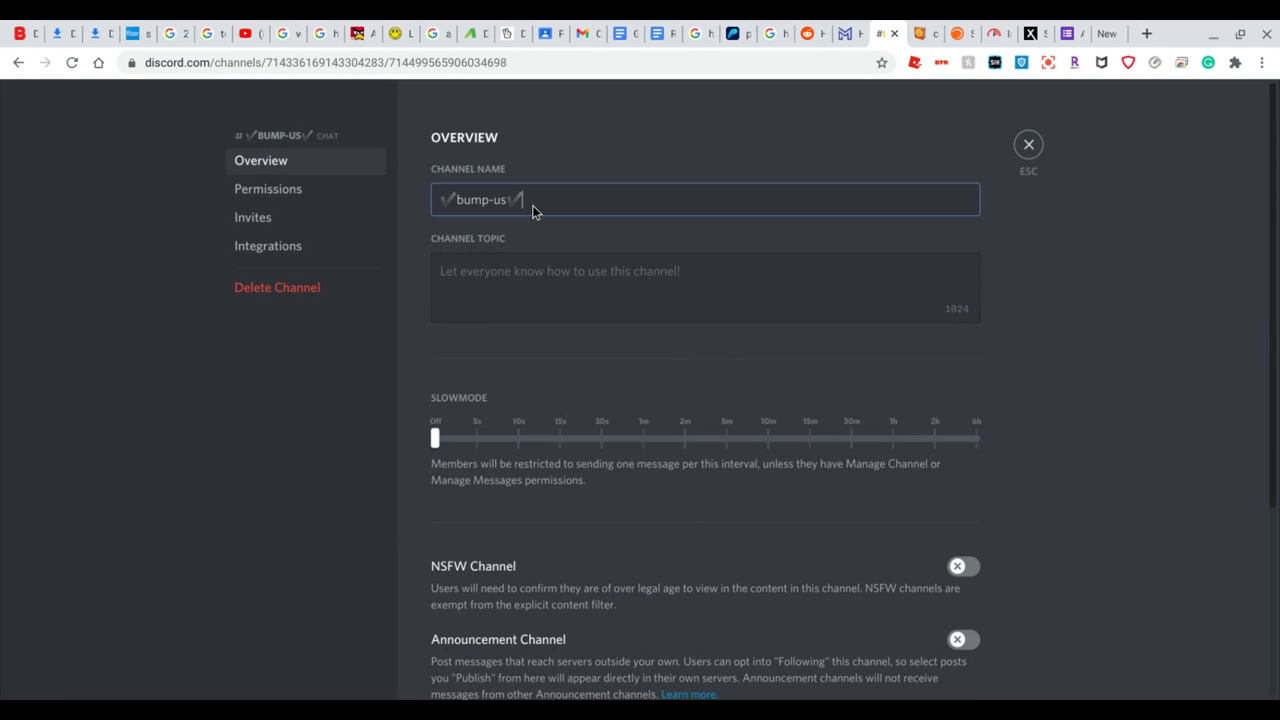
key(BackSpace)
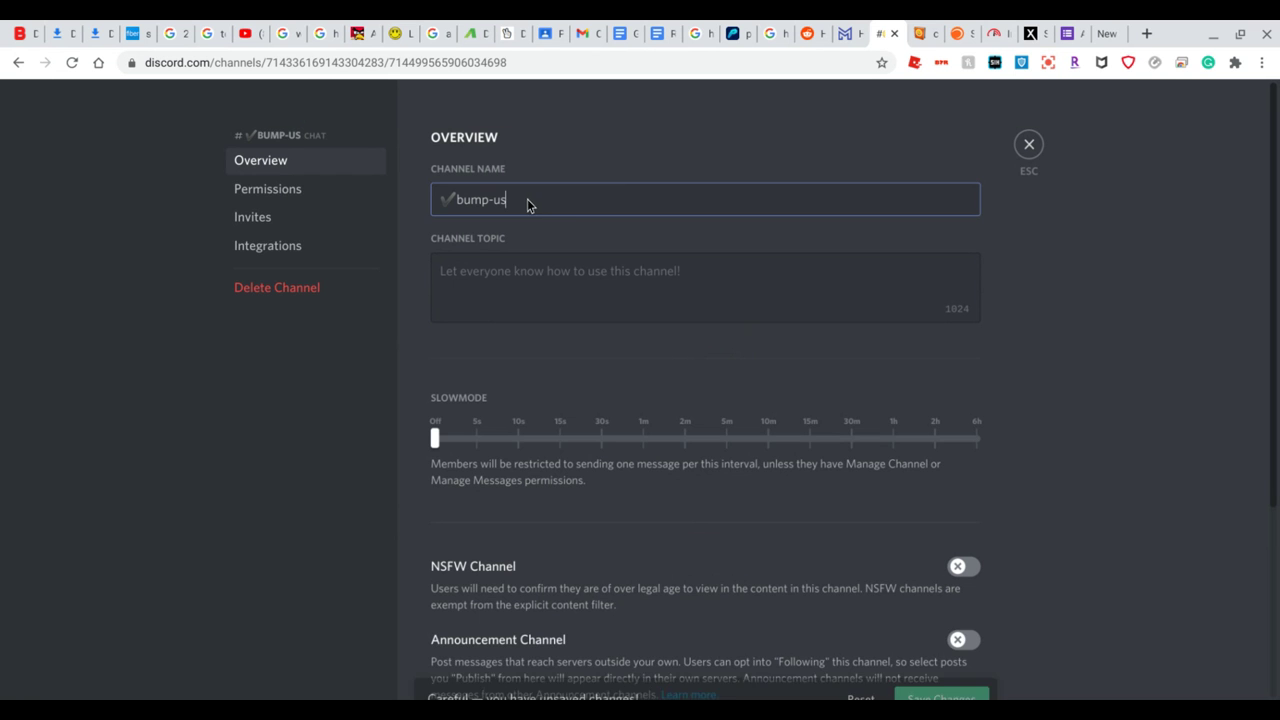
click(584, 203)
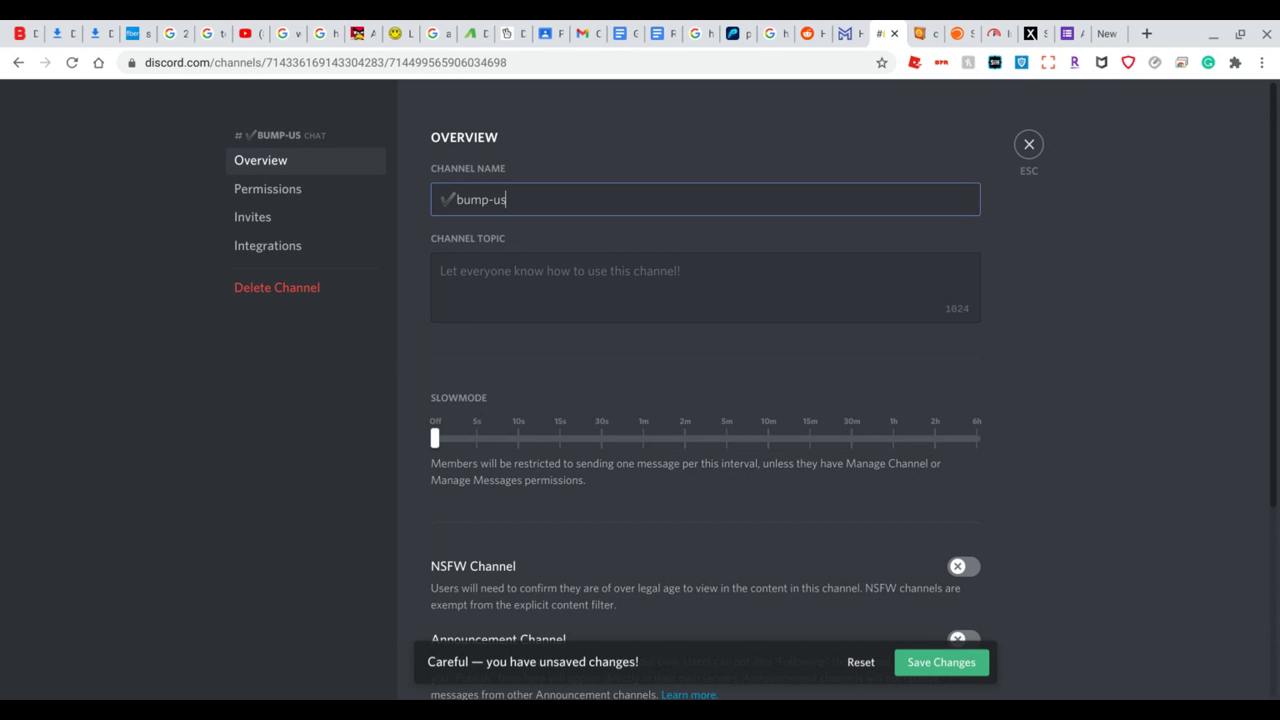
text(🏁)
click(455, 199)
key(BackSpace)
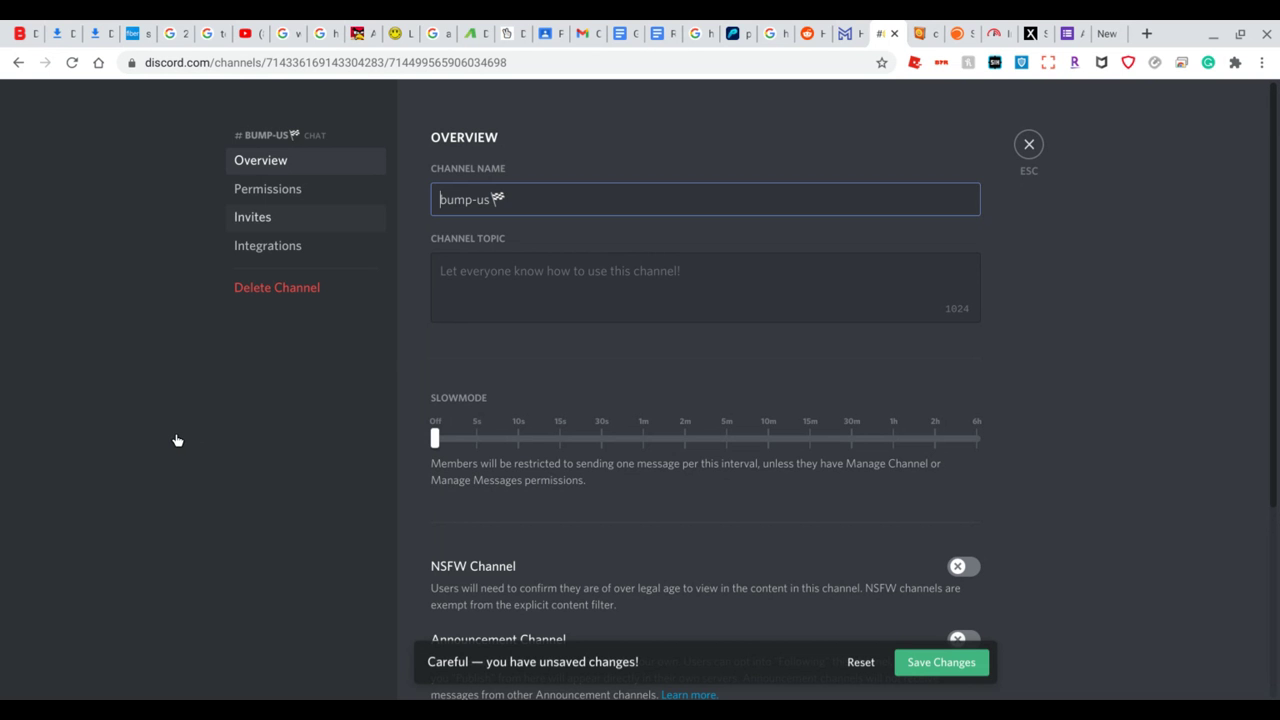
text(🏁)
click(1114, 508)
click(942, 670)
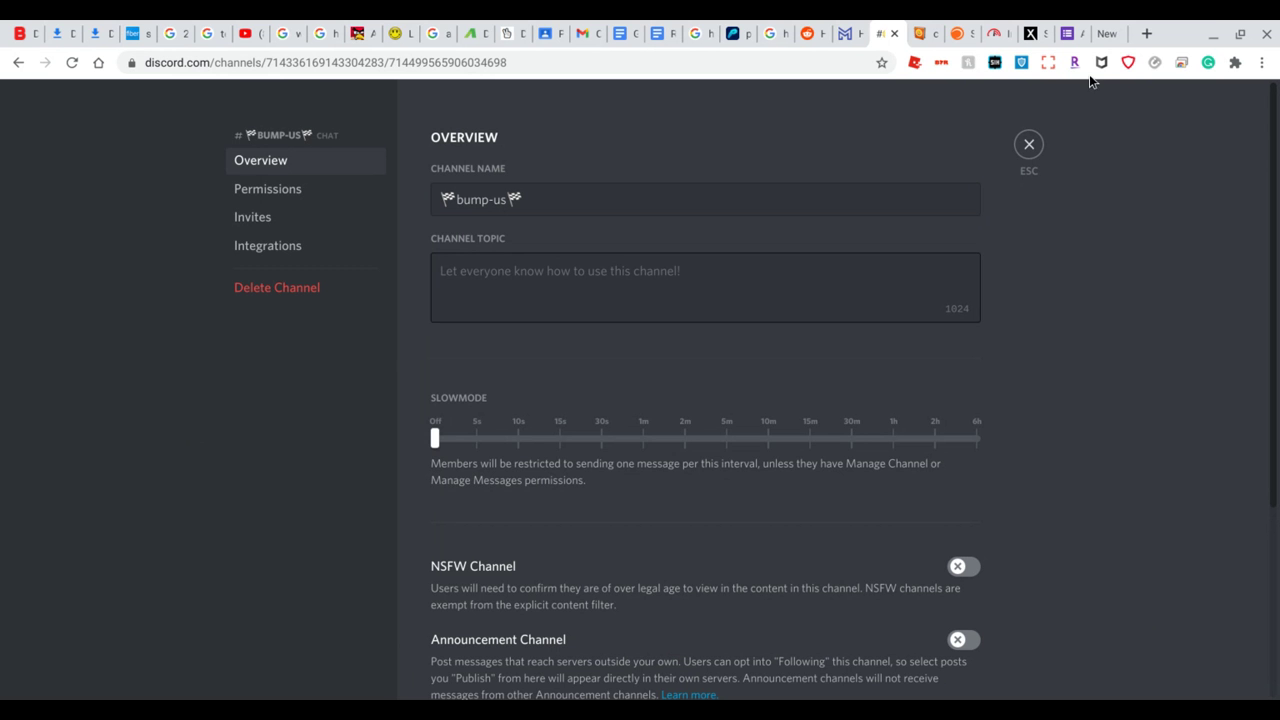
click(1029, 147)
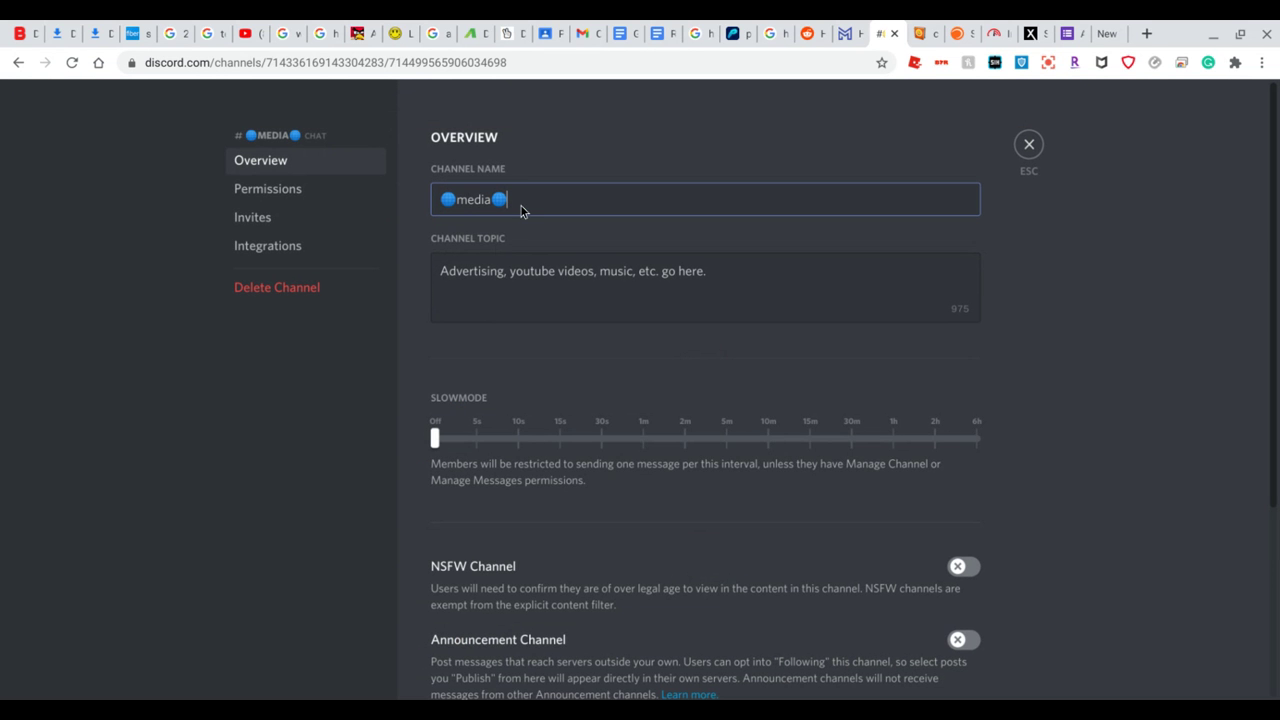
- Rename the media channel in the Chat category to "📀media📀", save the change and close its settings
key(BackSpace)
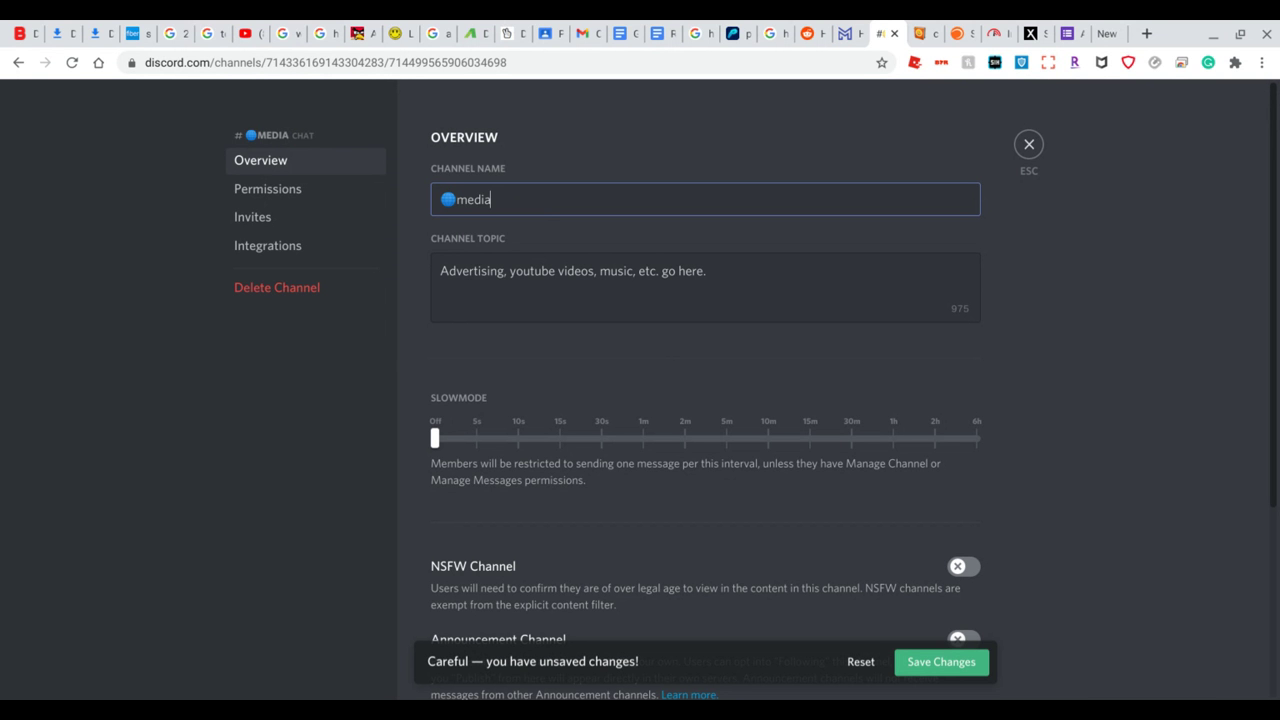
text(📀)
click(455, 201)
key(BackSpace)
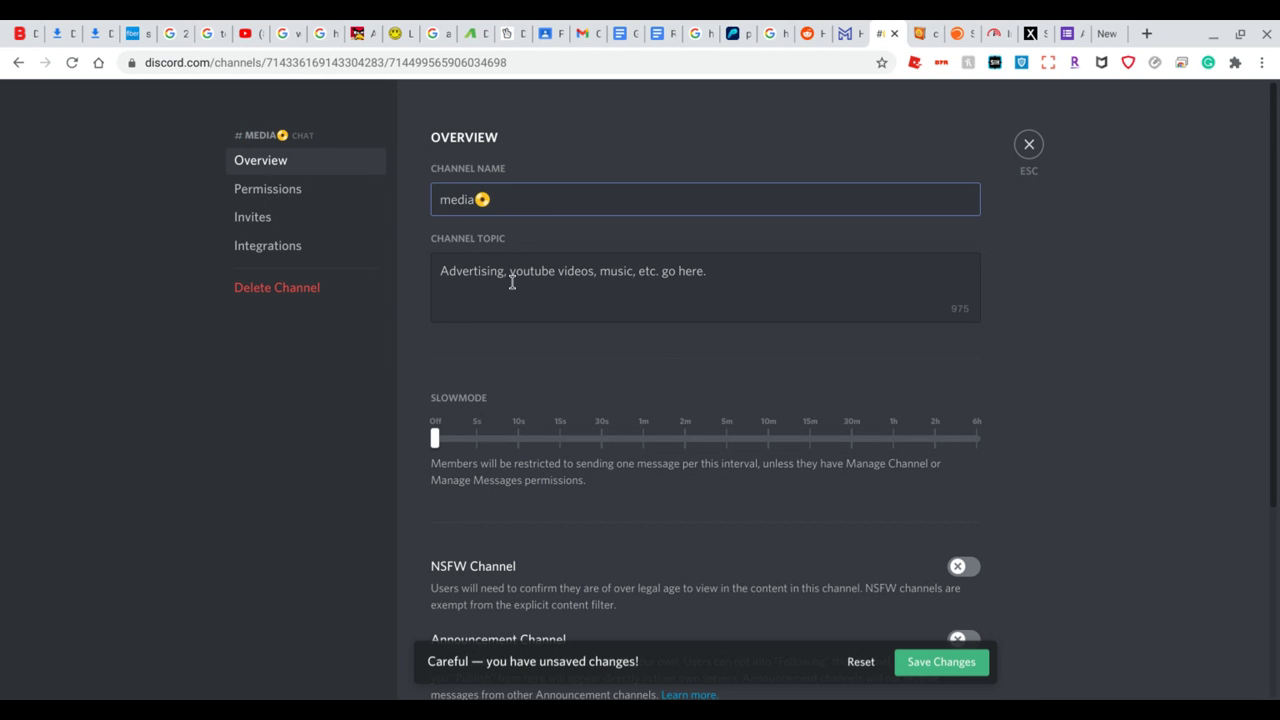
text(📀)
click(999, 339)
click(950, 665)
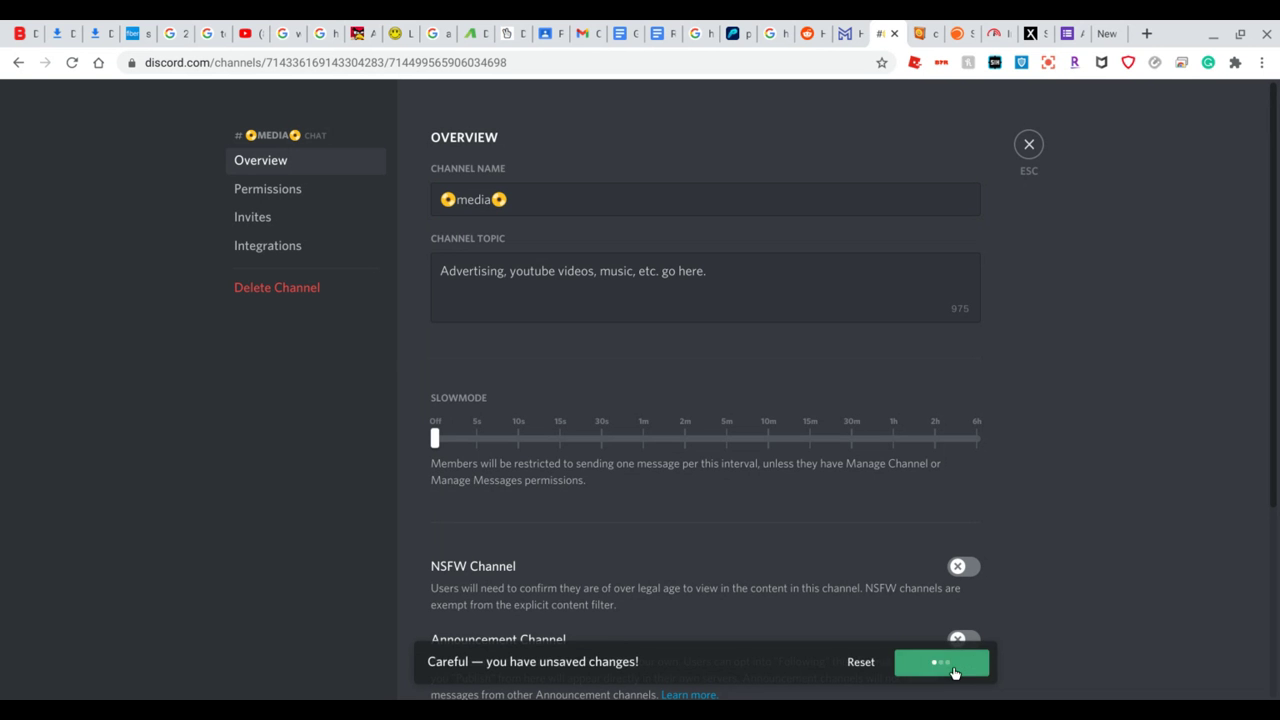
click(1036, 152)
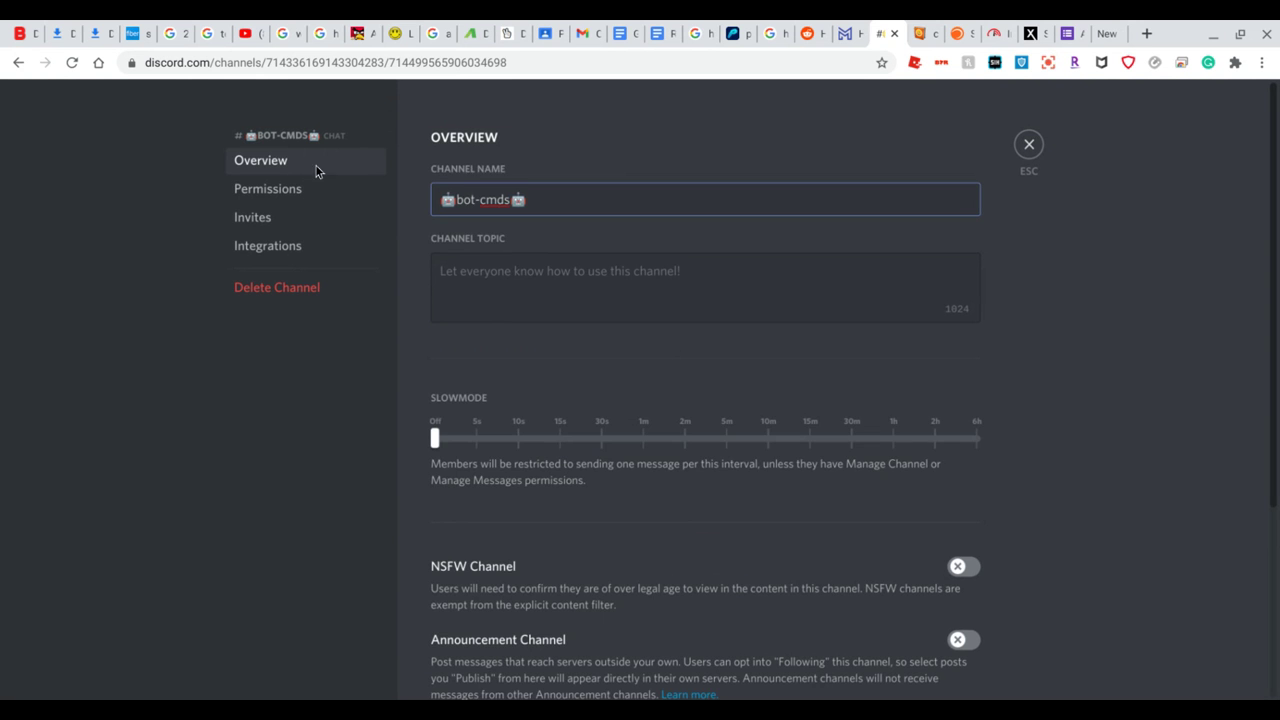
- Rename the bot-cmds channel in the Chat category to "🚧bot-cmds🚧", save the change and close its settings
click(299, 191)
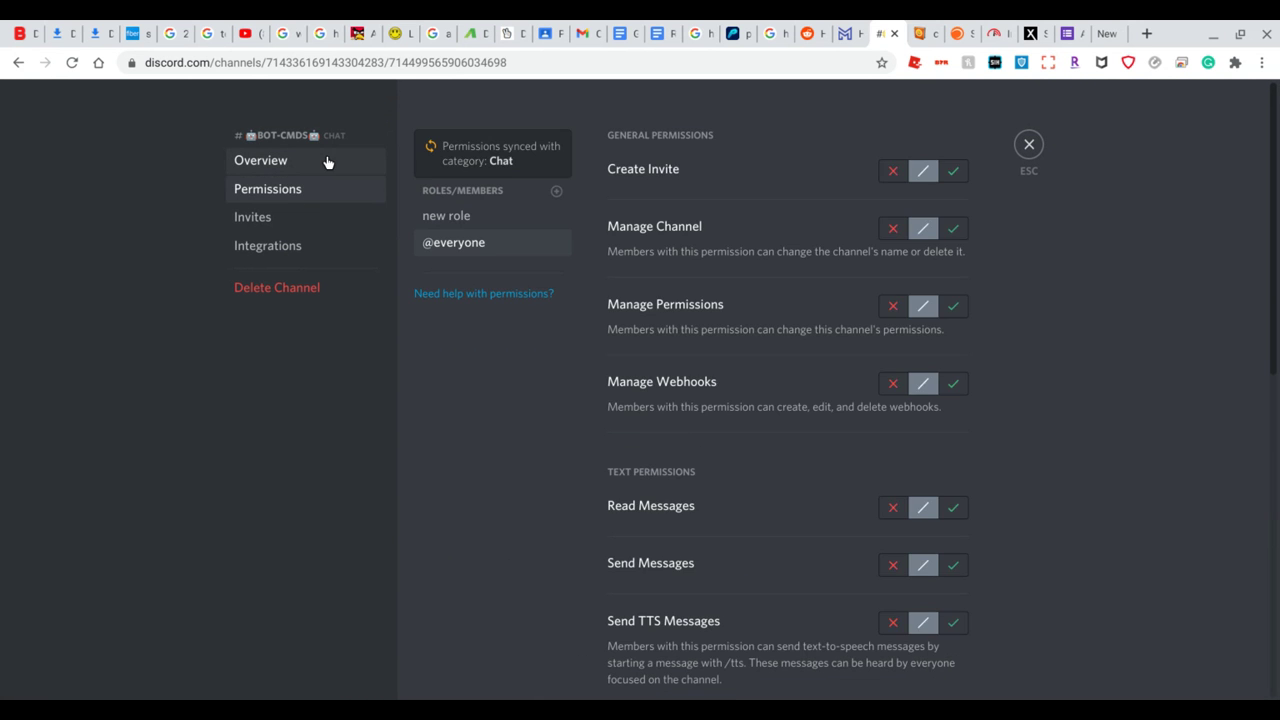
click(336, 160)
key(BackSpace)
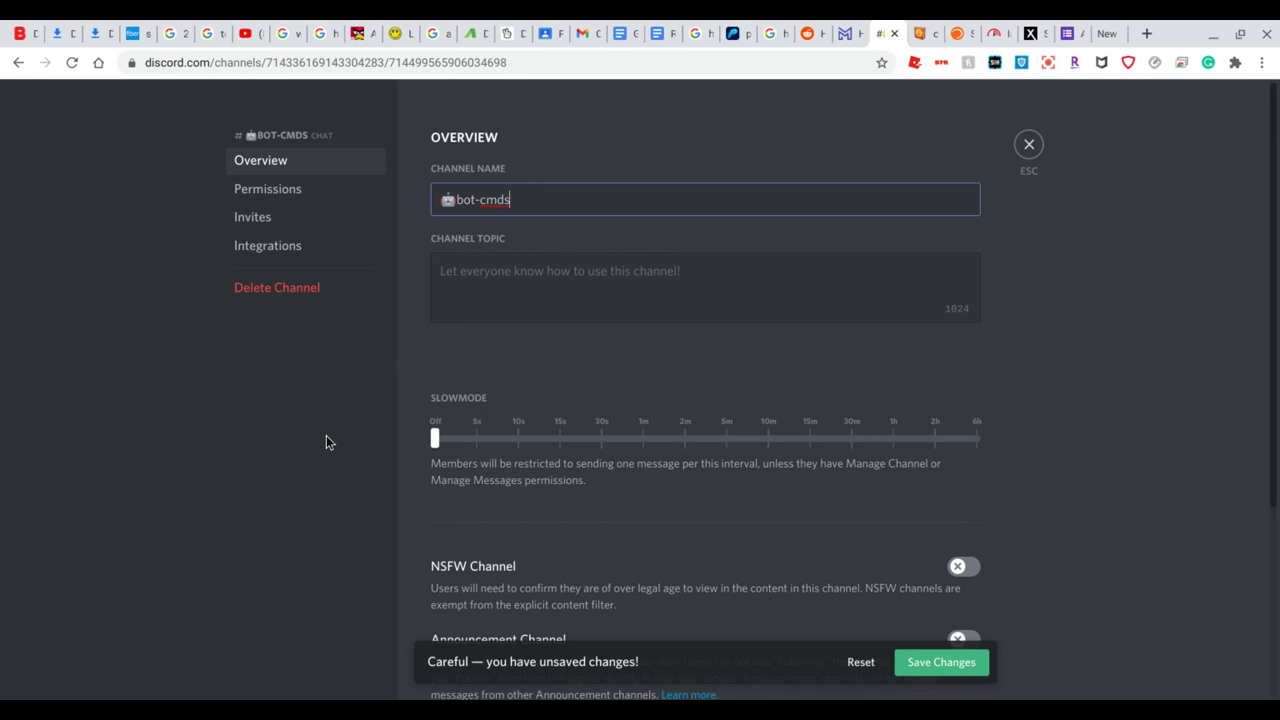
text(🚧)
click(456, 202)
key(BackSpace)
text(🚧)
click(1104, 210)
click(922, 664)
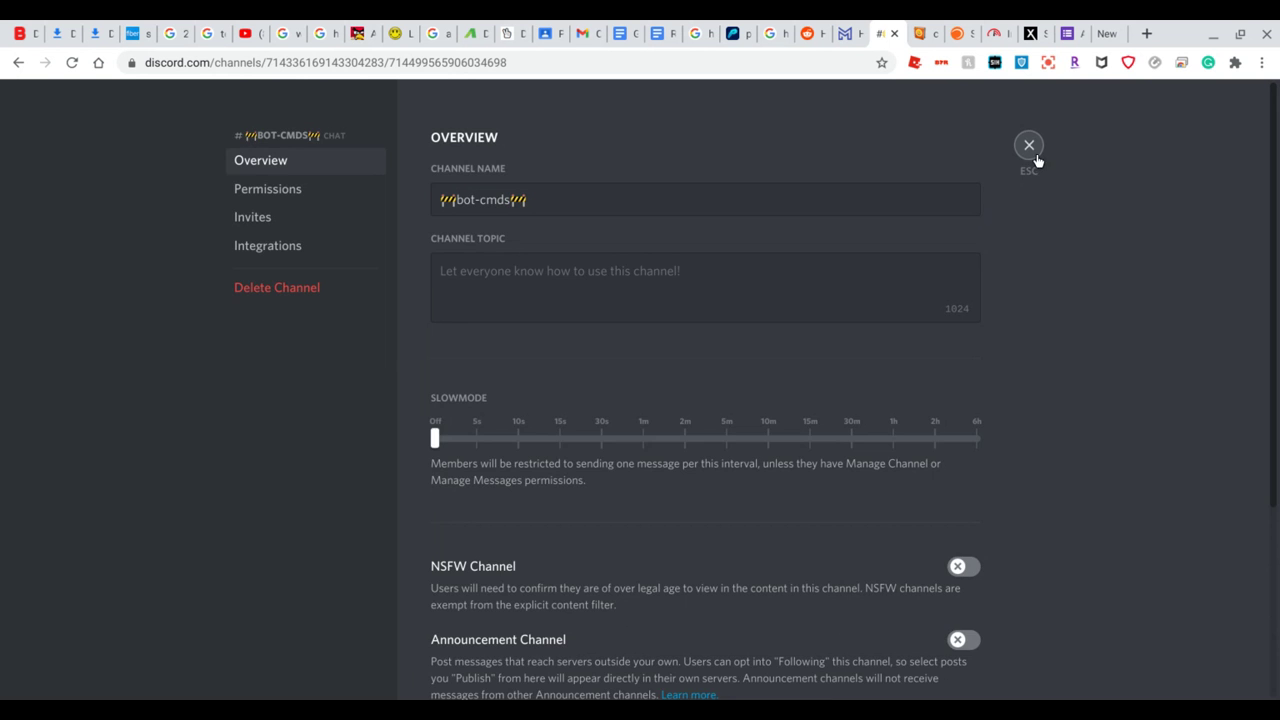
click(1034, 155)
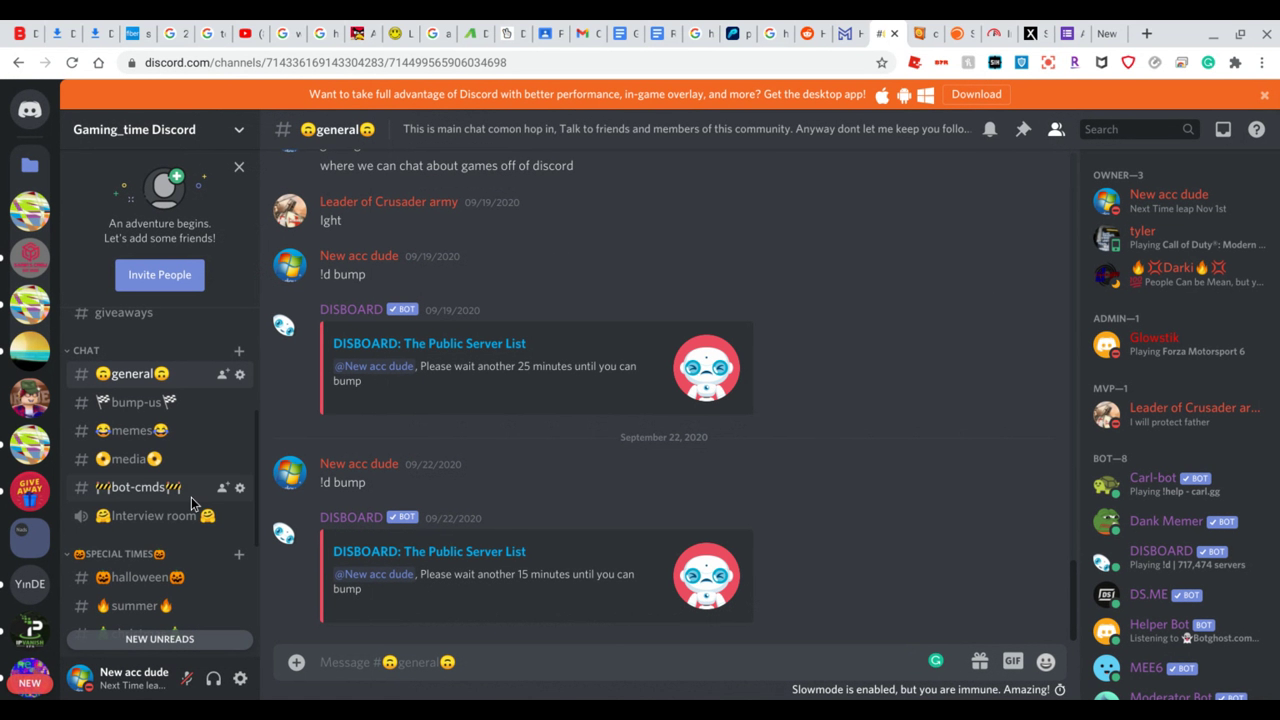
- Try to rename the giveaways channel in the Important category to "🎉giveaways🎉" and save the change
scroll(200, 486, up, 5)
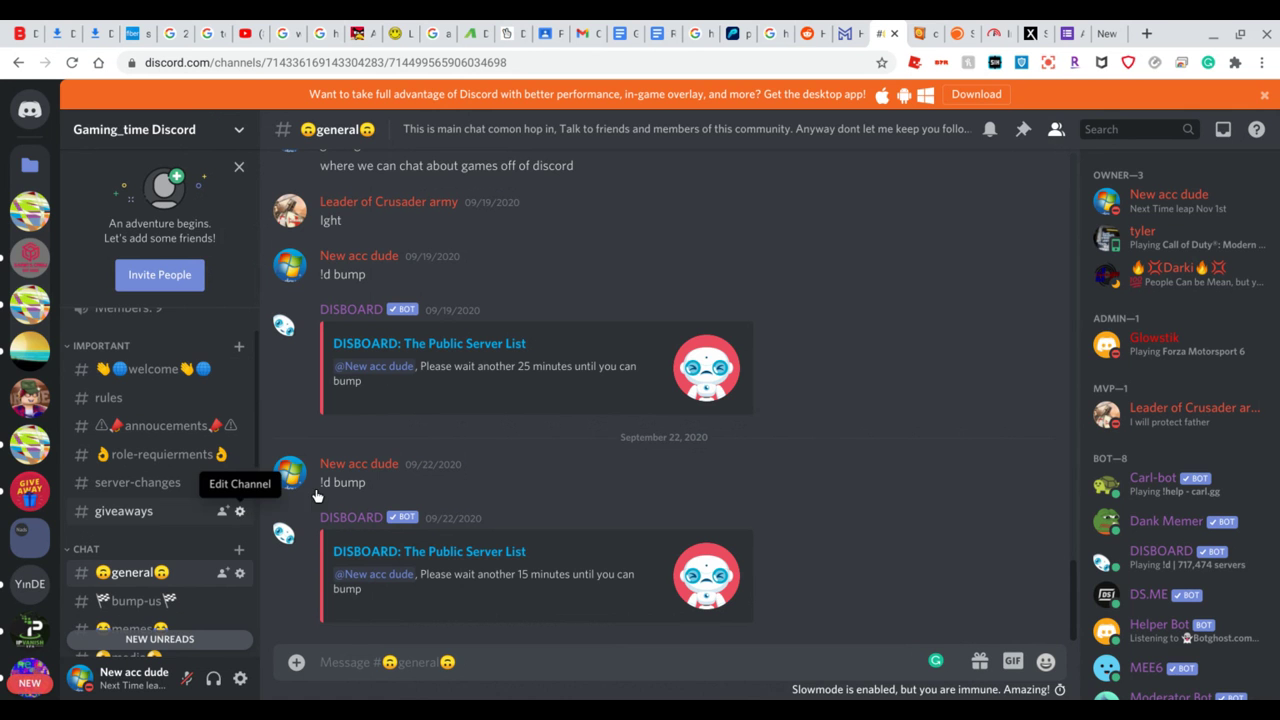
click(240, 511)
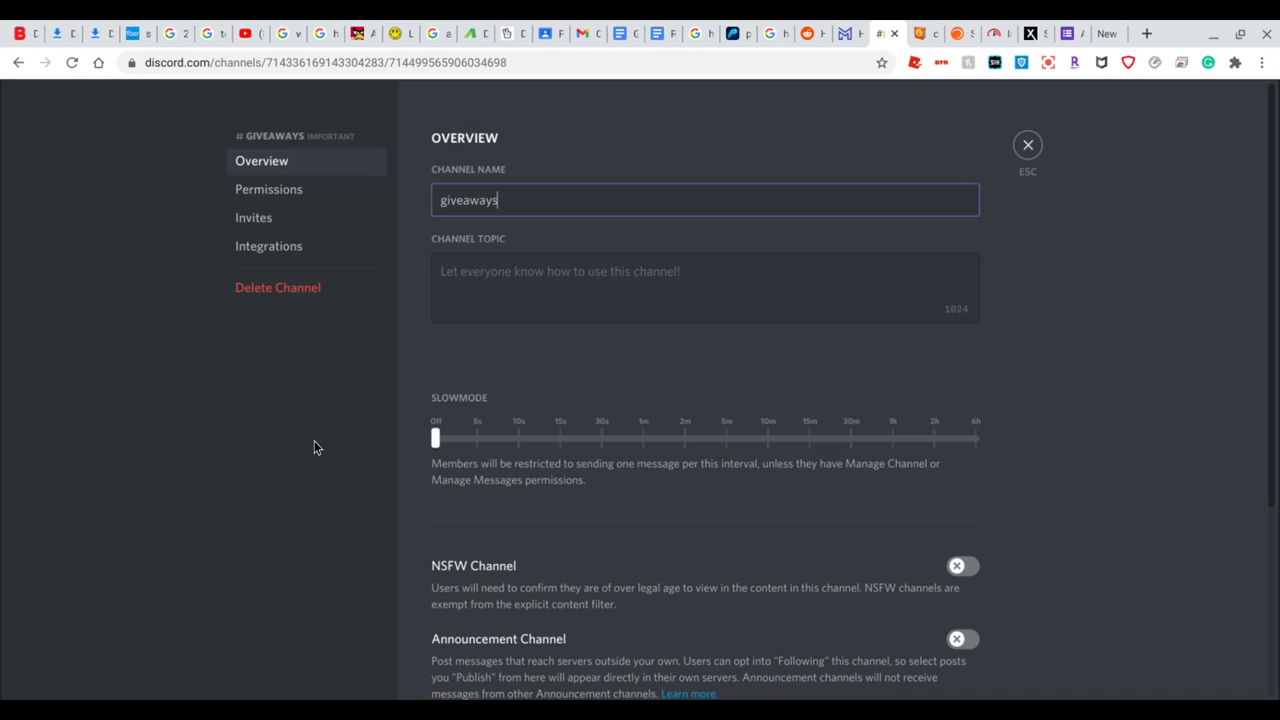
click(532, 199)
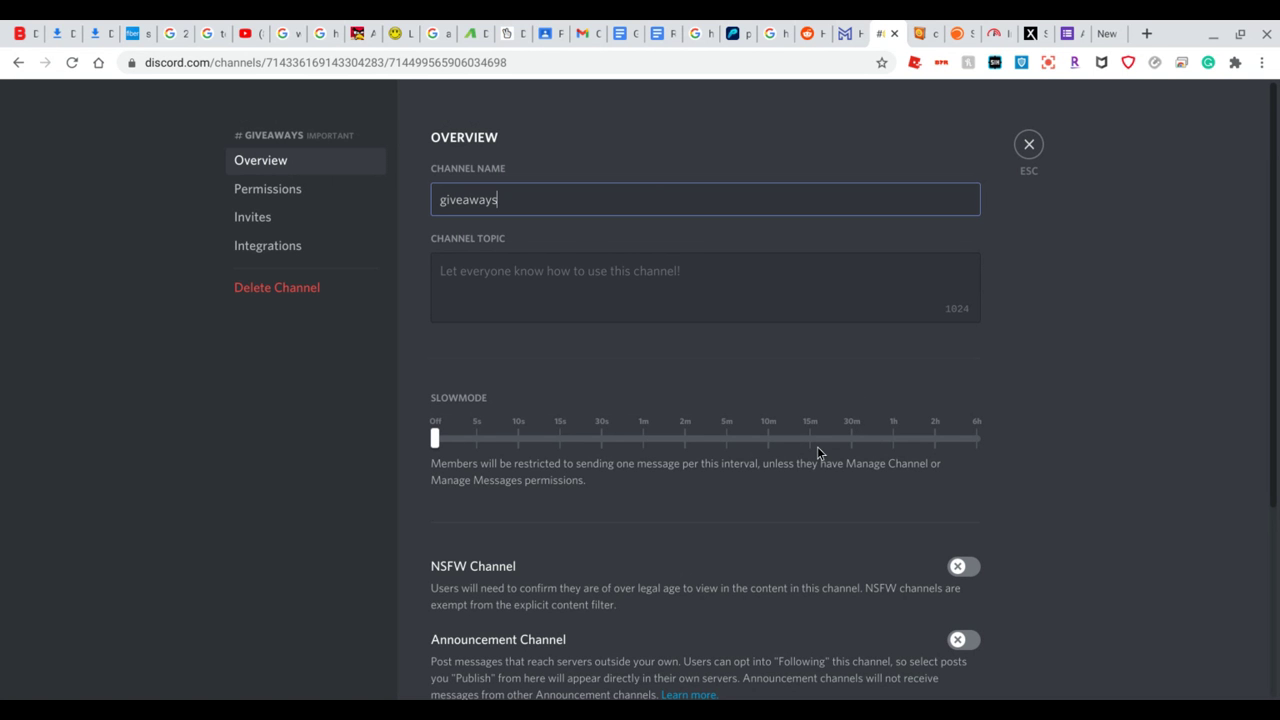
text(🎉)
click(437, 205)
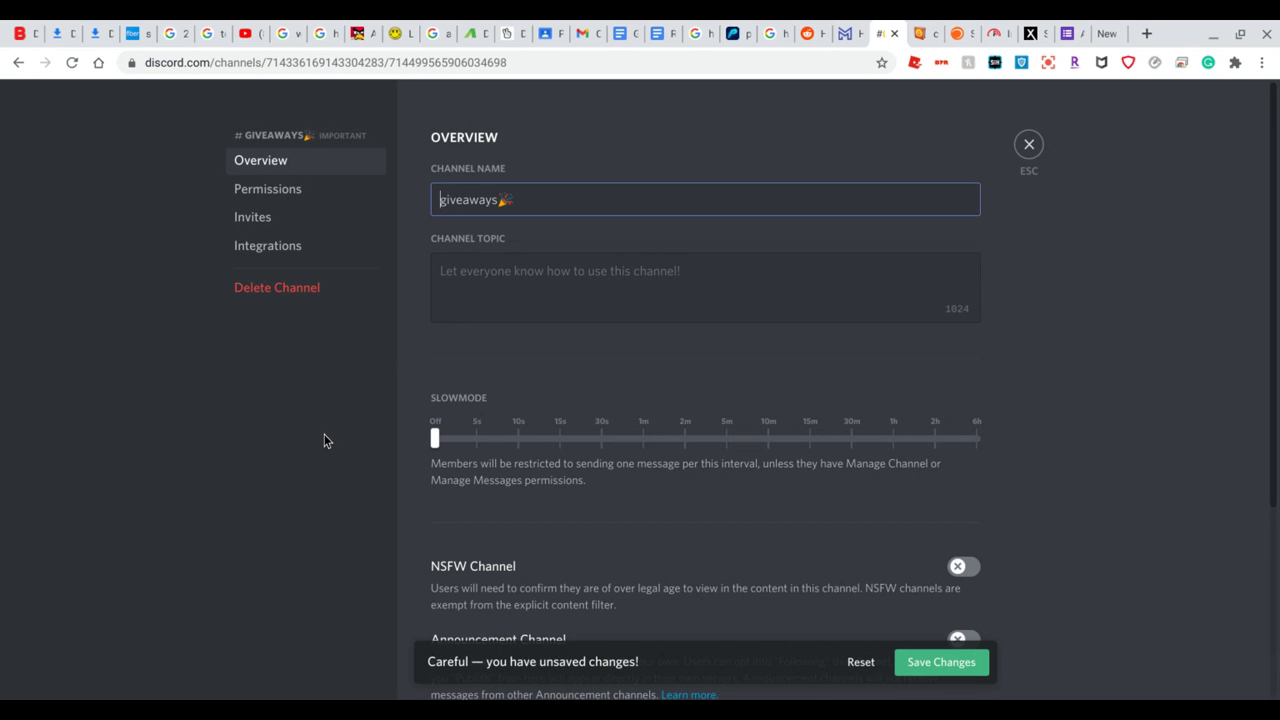
text(🎉)
click(458, 324)
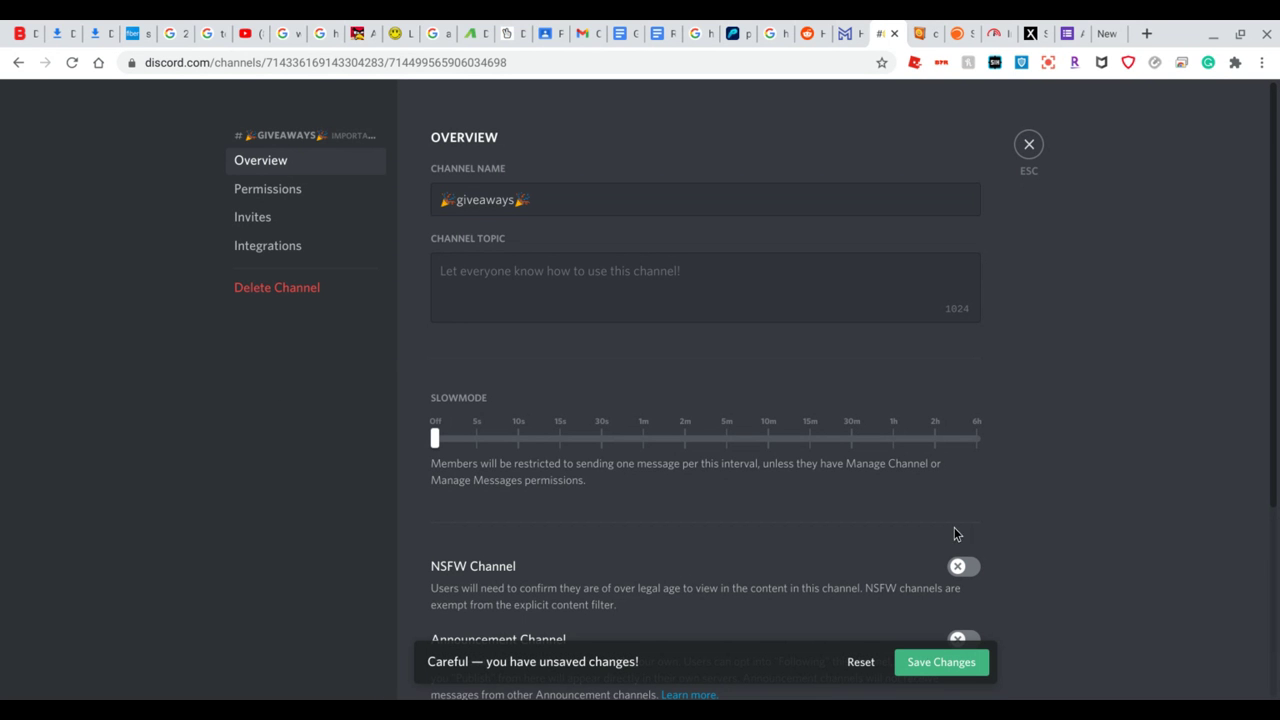
click(925, 668)
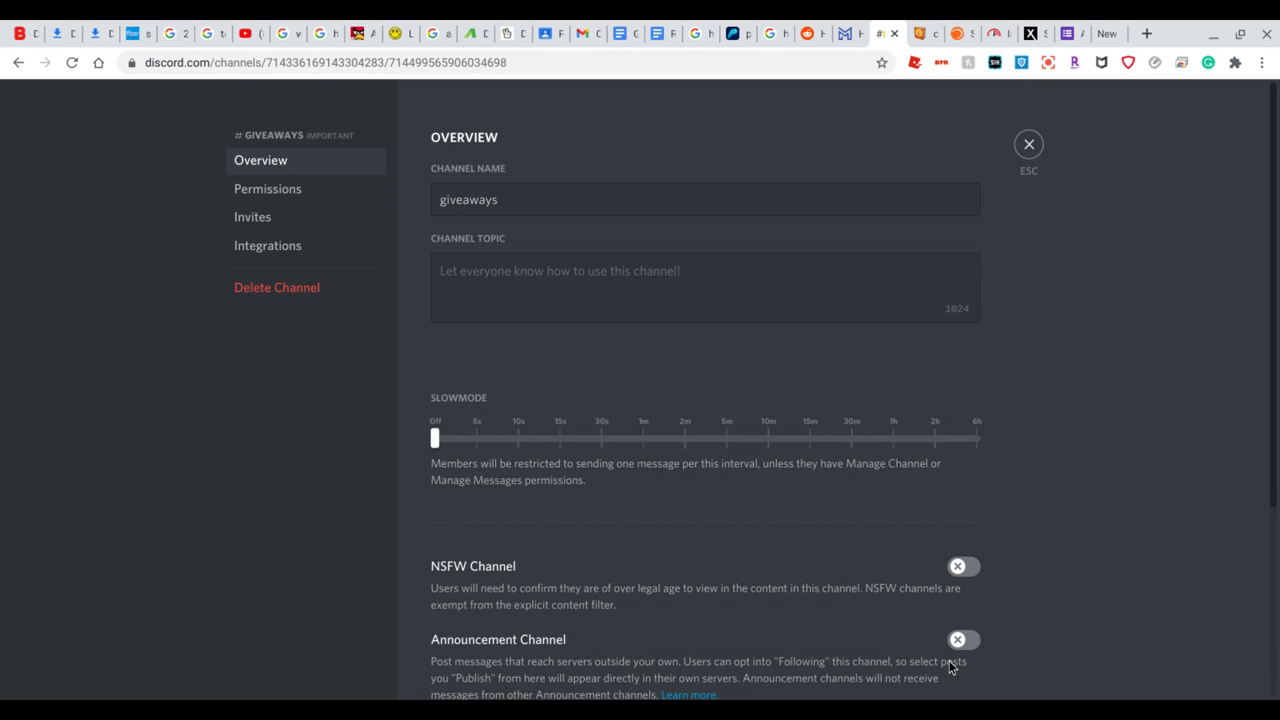
- Try to switch the giveaways channel to an Announcement Channel and leave its settings
click(964, 645)
click(965, 477)
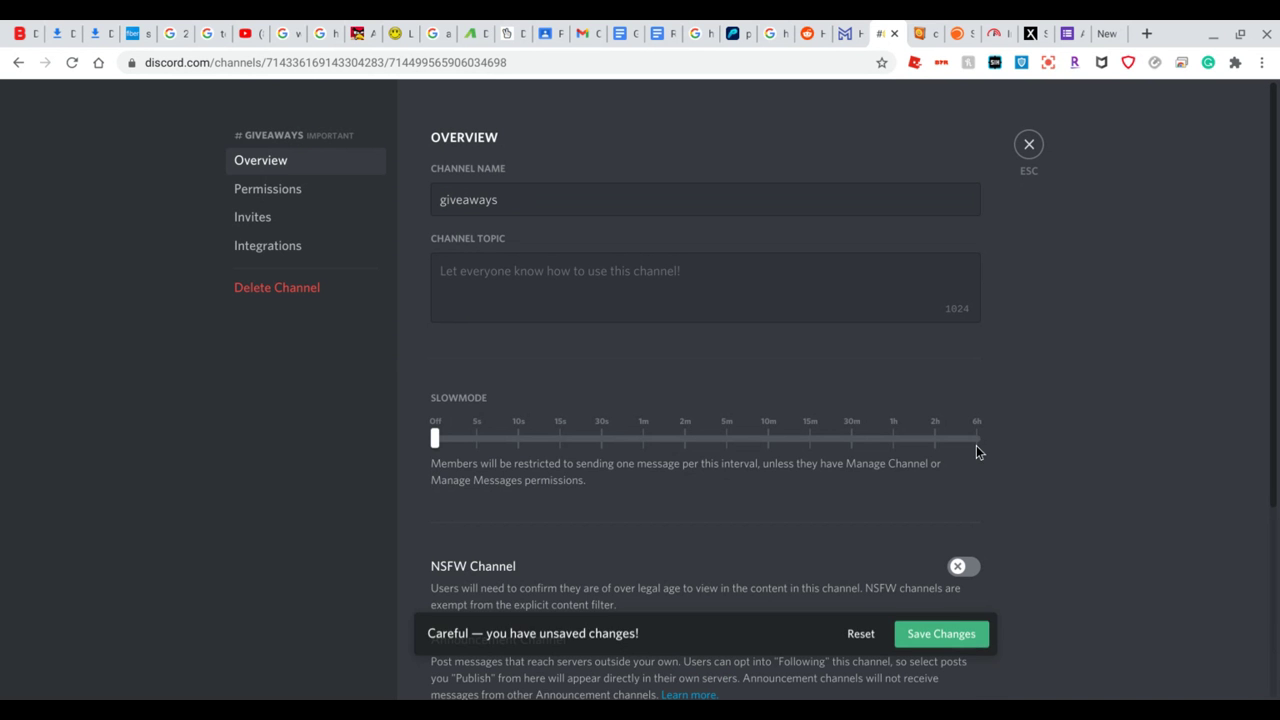
click(1030, 152)
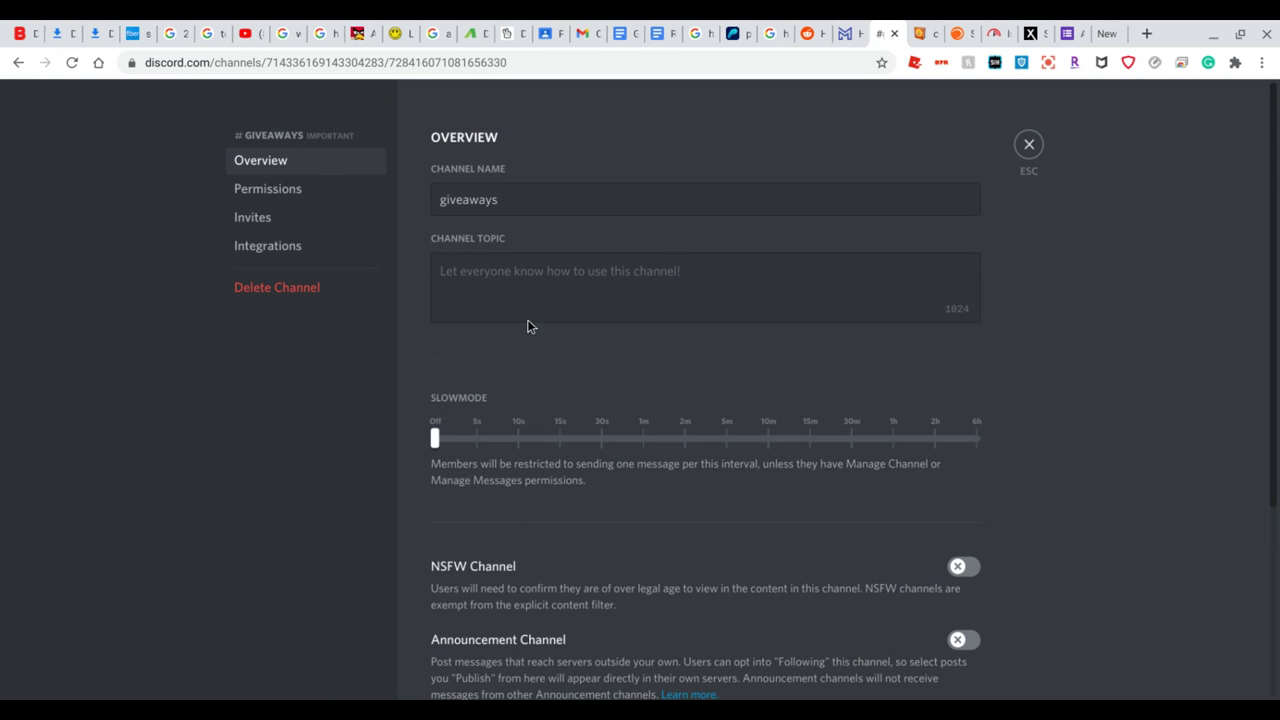
click(566, 270)
text(bruh)
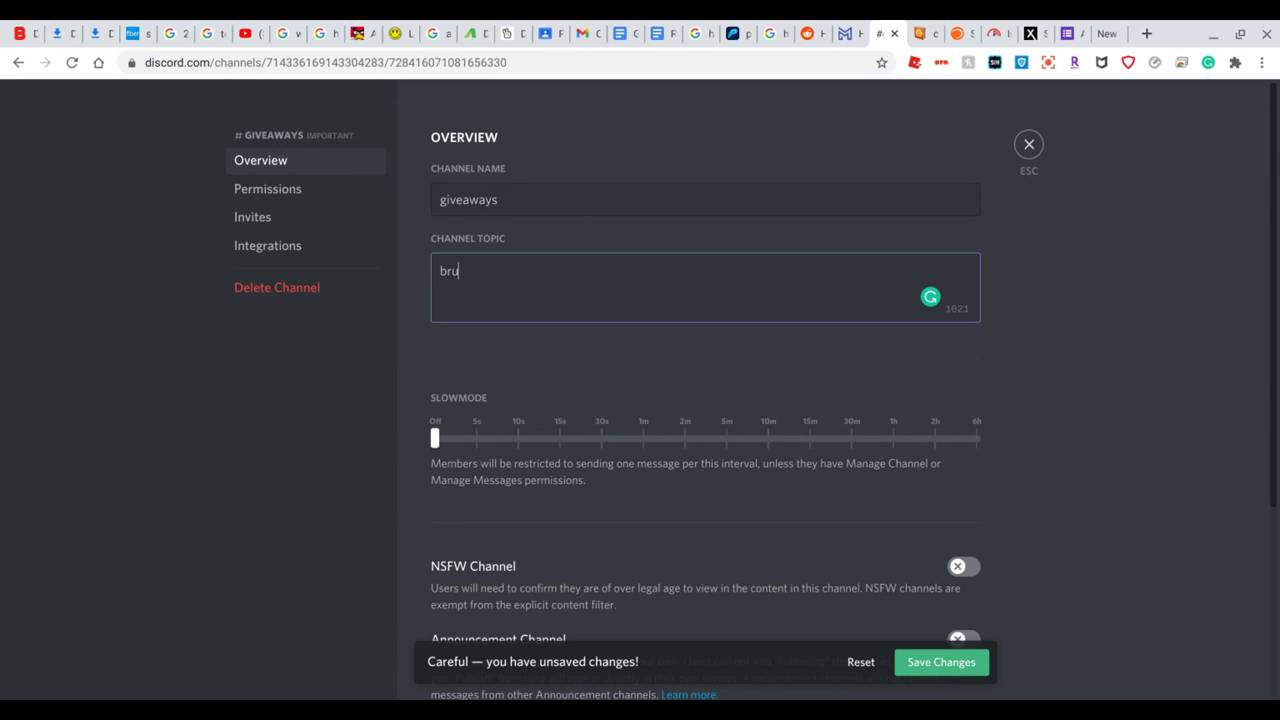
key(BackSpace)
key(BackSpace)
key(BackSpace)
key(BackSpace)
- Try again to add a 🎉 emoji on both sides of the giveaways channel's name and save it
click(519, 202)
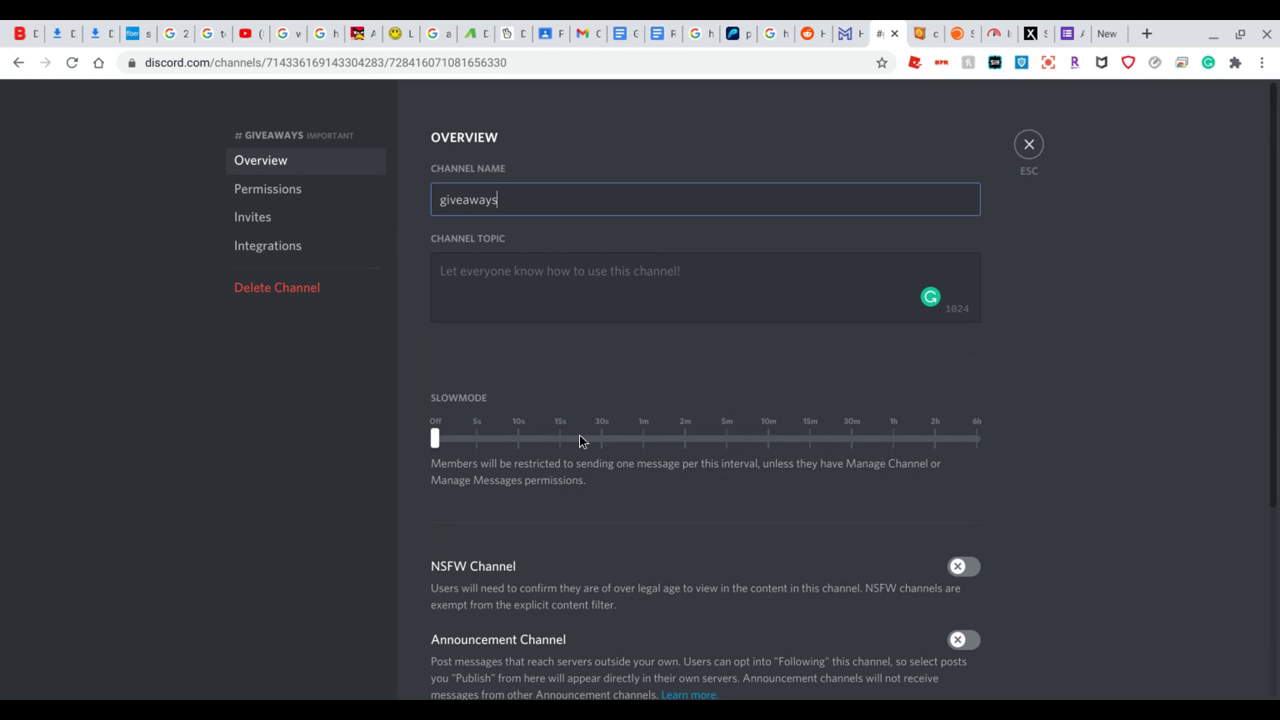
text(🎉)
click(437, 203)
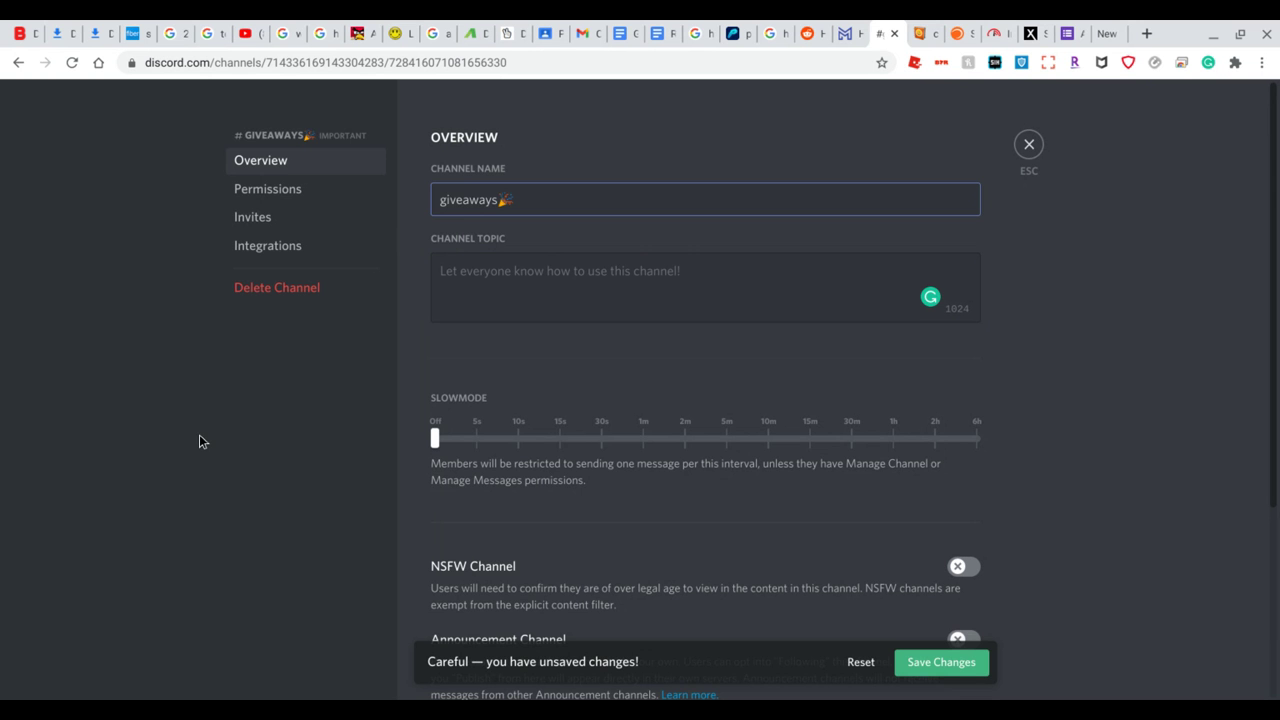
text(🎉)
click(372, 400)
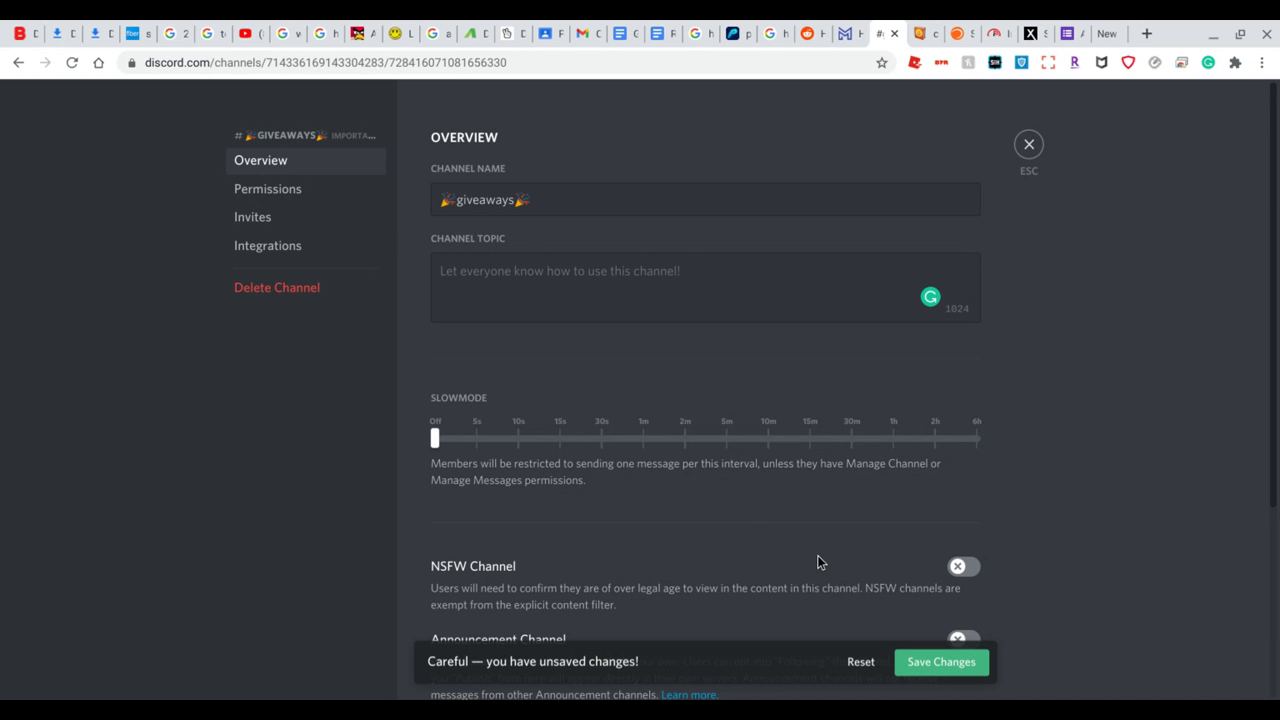
scroll(940, 640, down, 1)
click(933, 663)
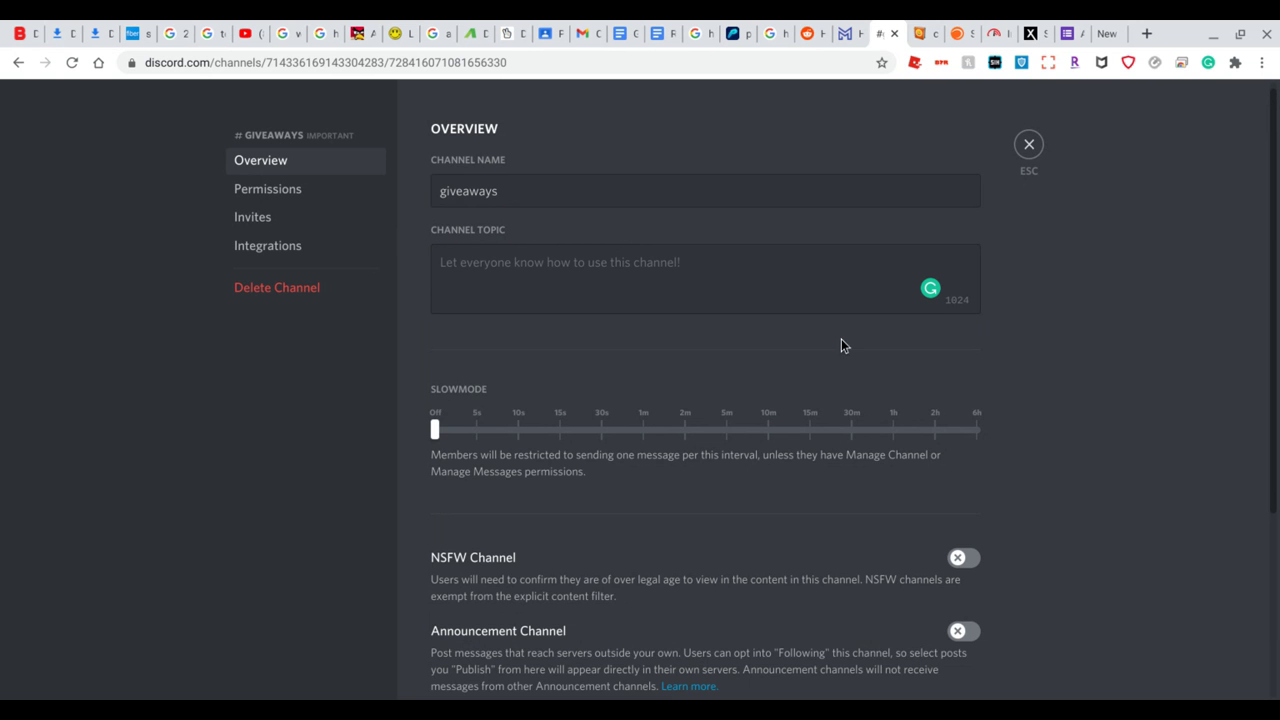
- Make giveaways an Announcement Channel, save the change and close its settings
click(975, 632)
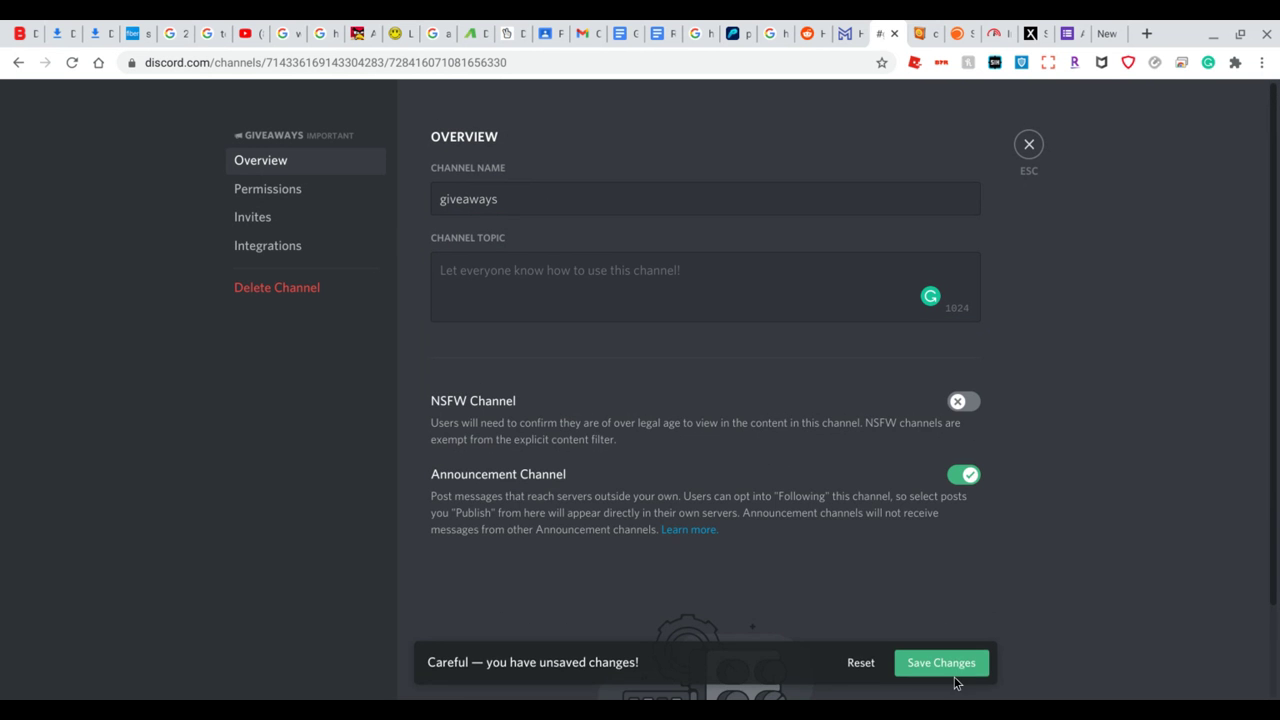
click(950, 662)
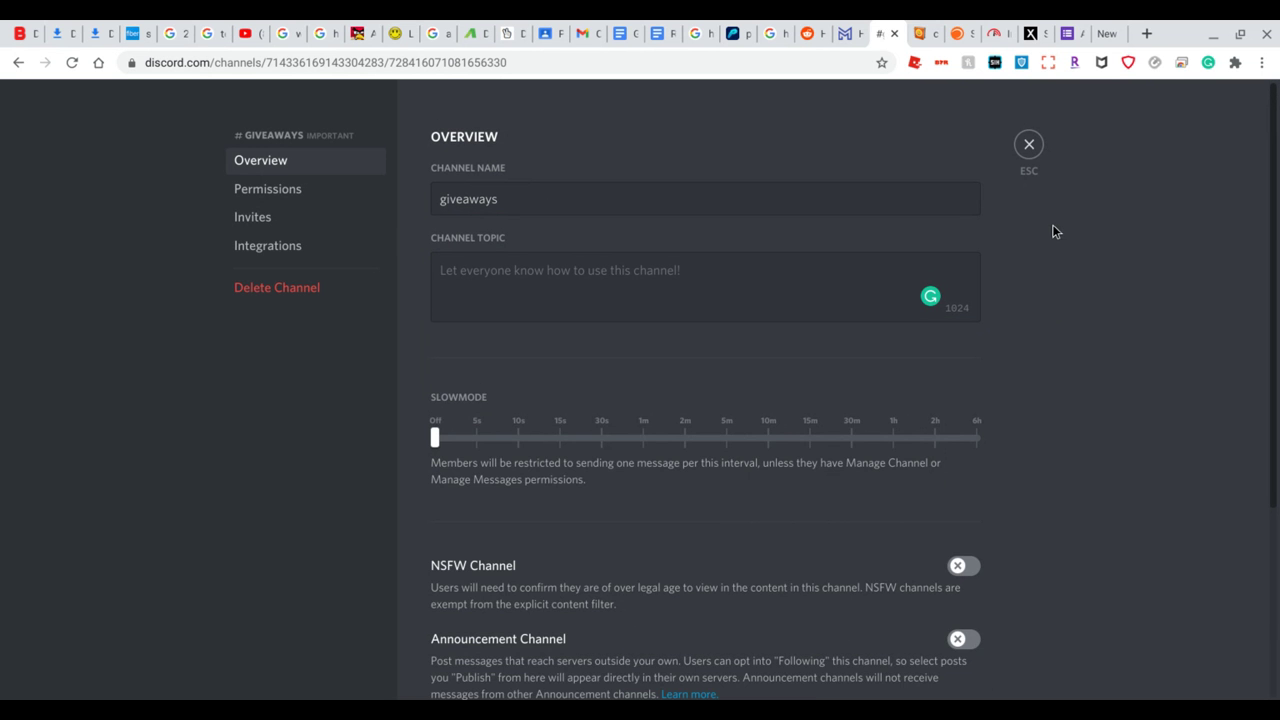
click(1031, 147)
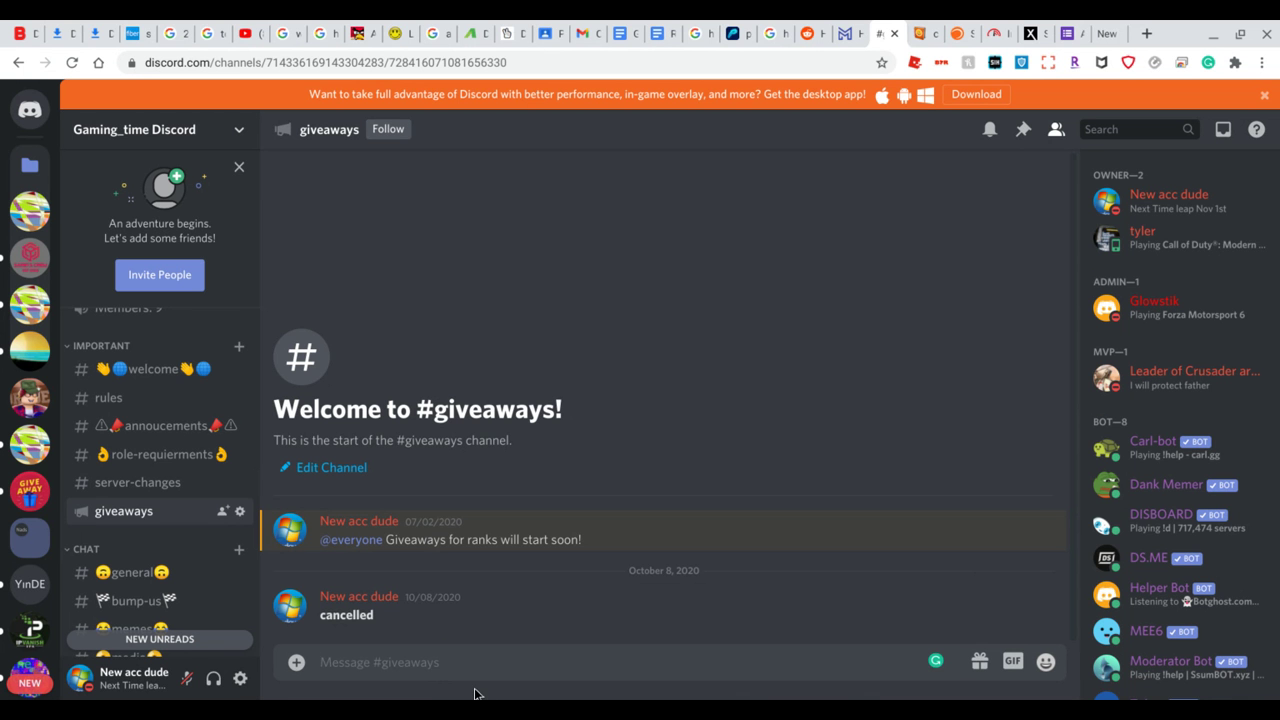
text(sorry for the shor)
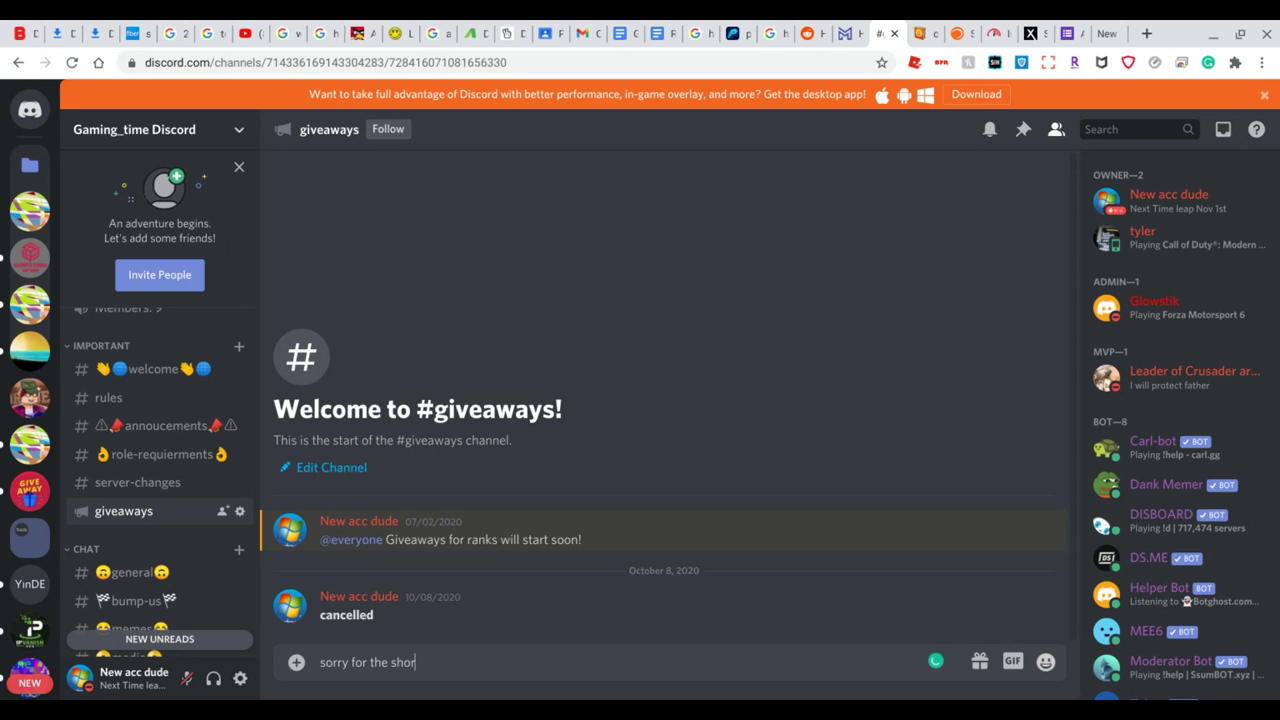
text(t video, but discord is too slow.)
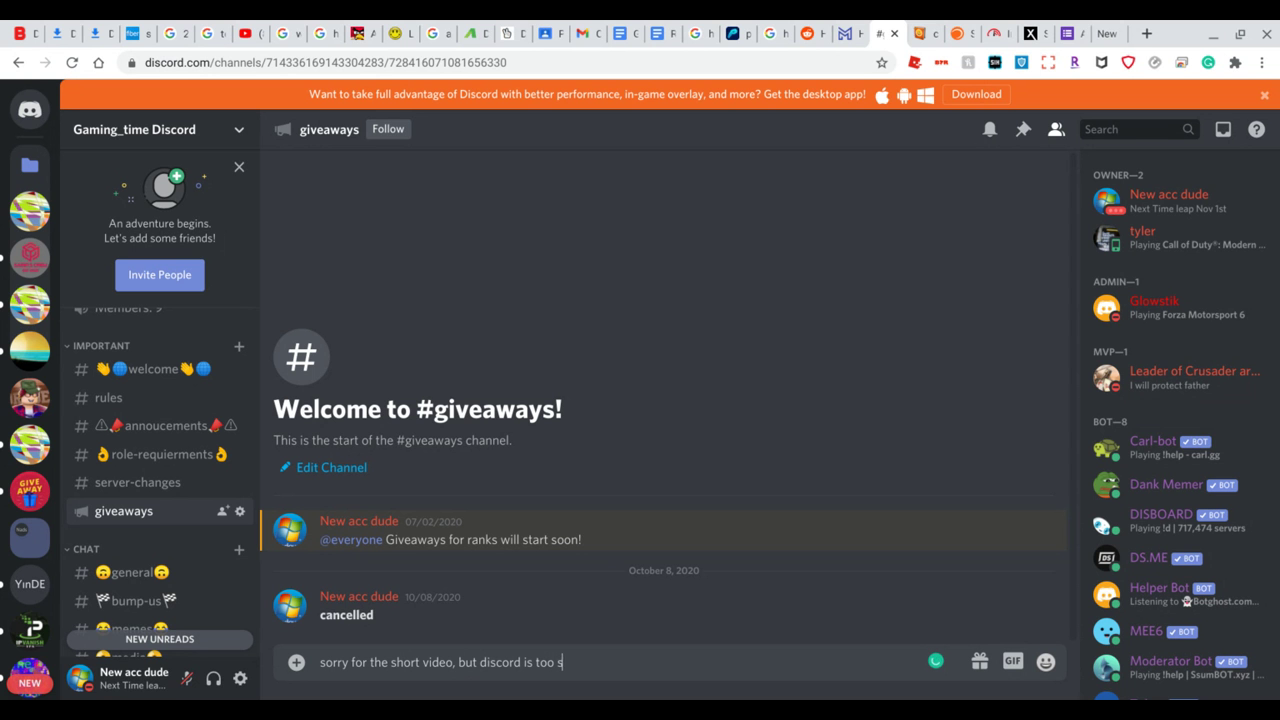
key(BackSpace)
key(BackSpace)
key(BackSpace)
key(BackSpace)
key(BackSpace)
key(BackSpace)
key(BackSpace)
key(BackSpace)
key(BackSpace)
key(BackSpace)
key(BackSpace)
key(BackSpace)
key(BackSpace)
key(BackSpace)
key(BackSpace)
key(BackSpace)
key(BackSpace)
key(BackSpace)
key(BackSpace)
key(BackSpace)
key(BackSpace)
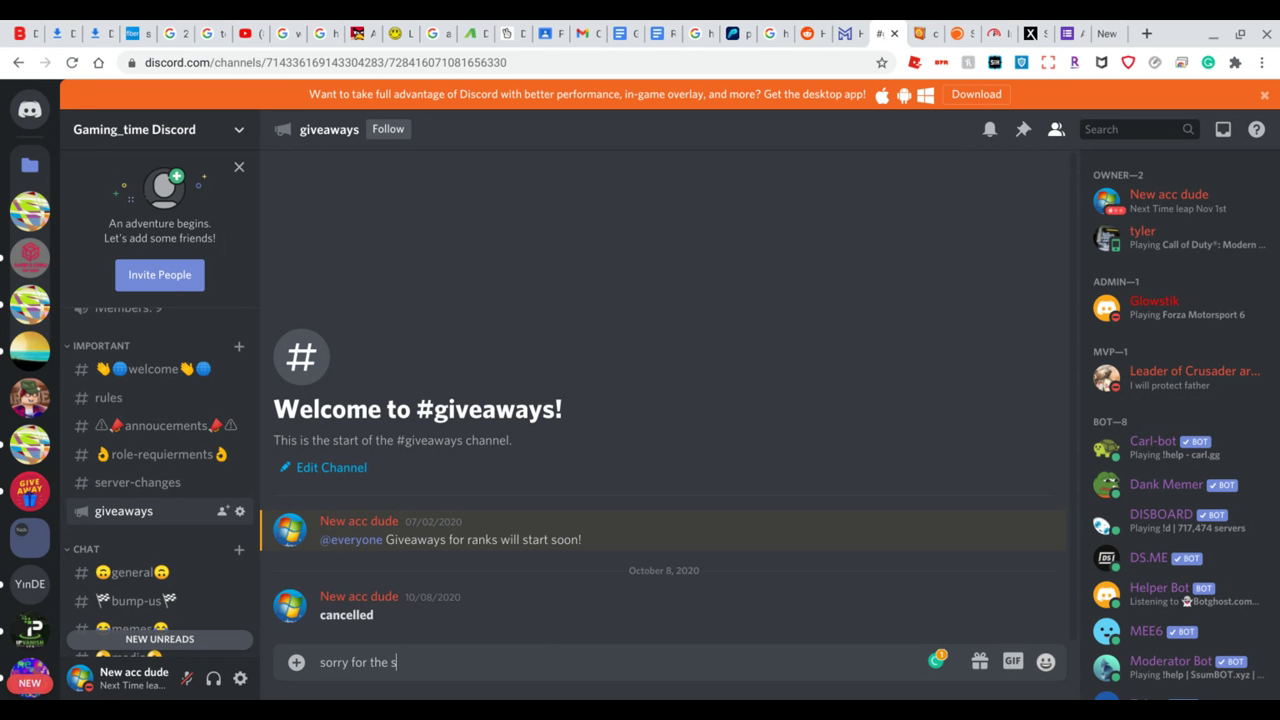
key(BackSpace)
key(BackSpace)
key(BackSpace)
key(BackSpace)
key(BackSpace)
key(BackSpace)
key(BackSpace)
key(BackSpace)
key(BackSpace)
key(BackSpace)
key(BackSpace)
key(BackSpace)
key(BackSpace)
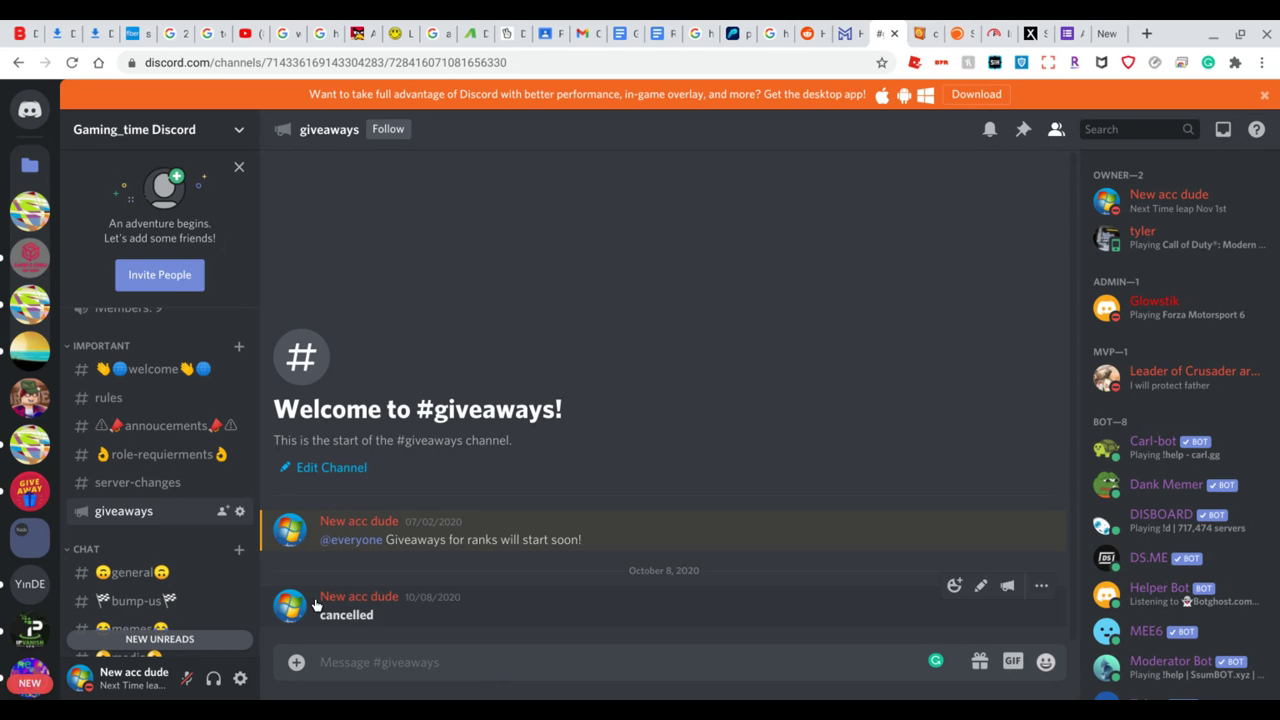